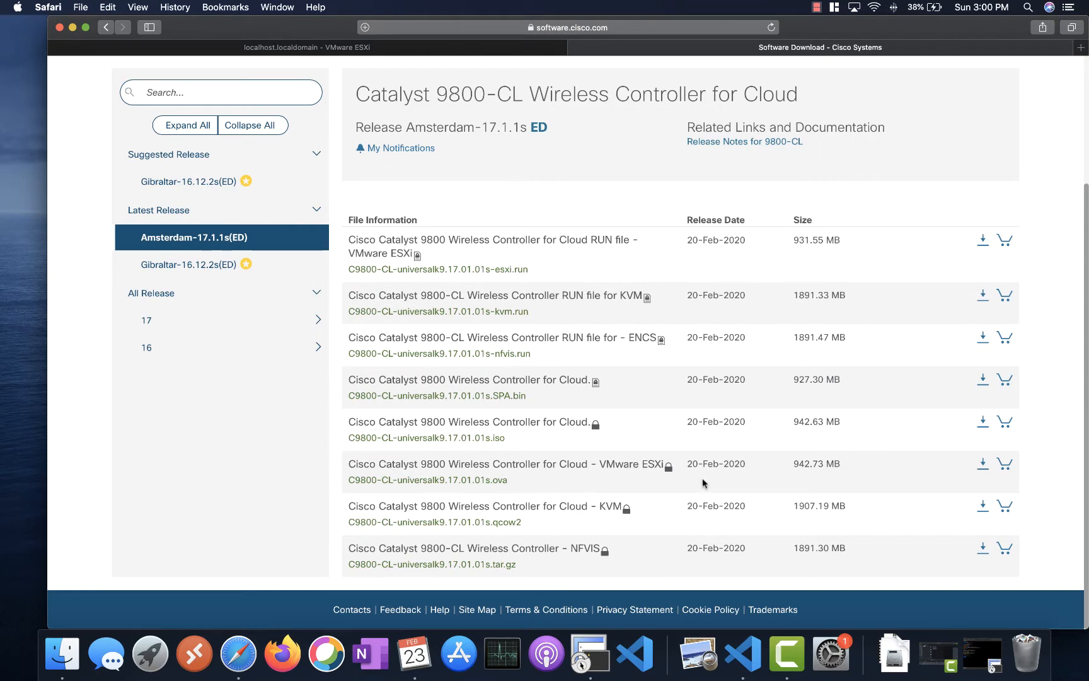
- Leave the Cisco 9800-CL download page for the ESXi host's Virtual Machines list in Safari
mouse_move(501, 485)
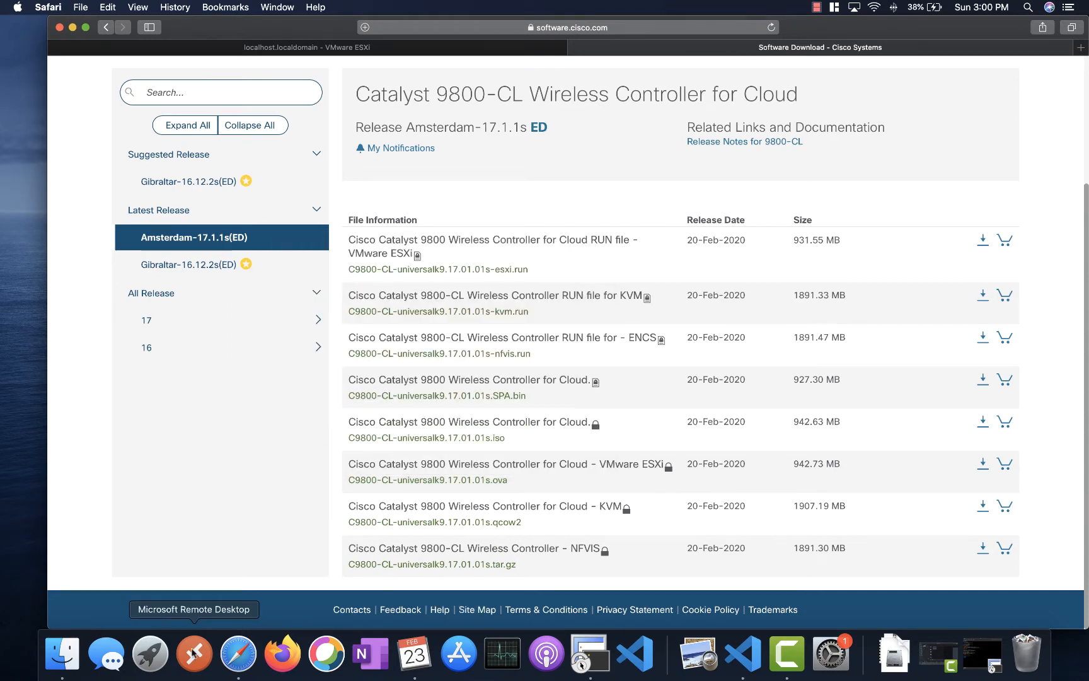
left_click(237, 654)
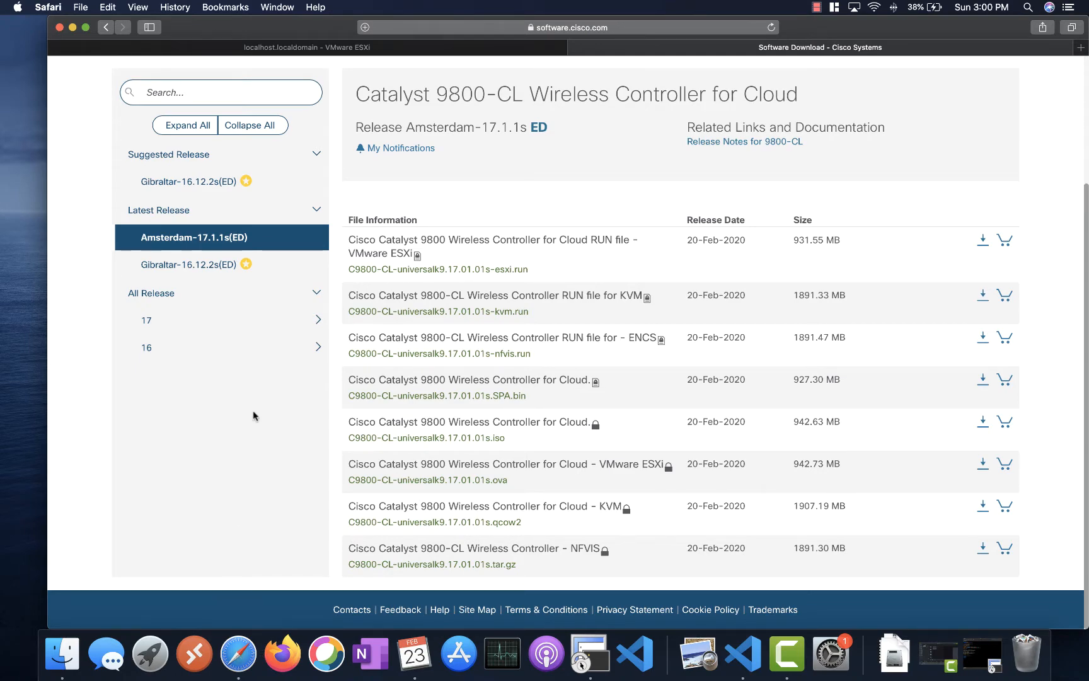
left_click(269, 48)
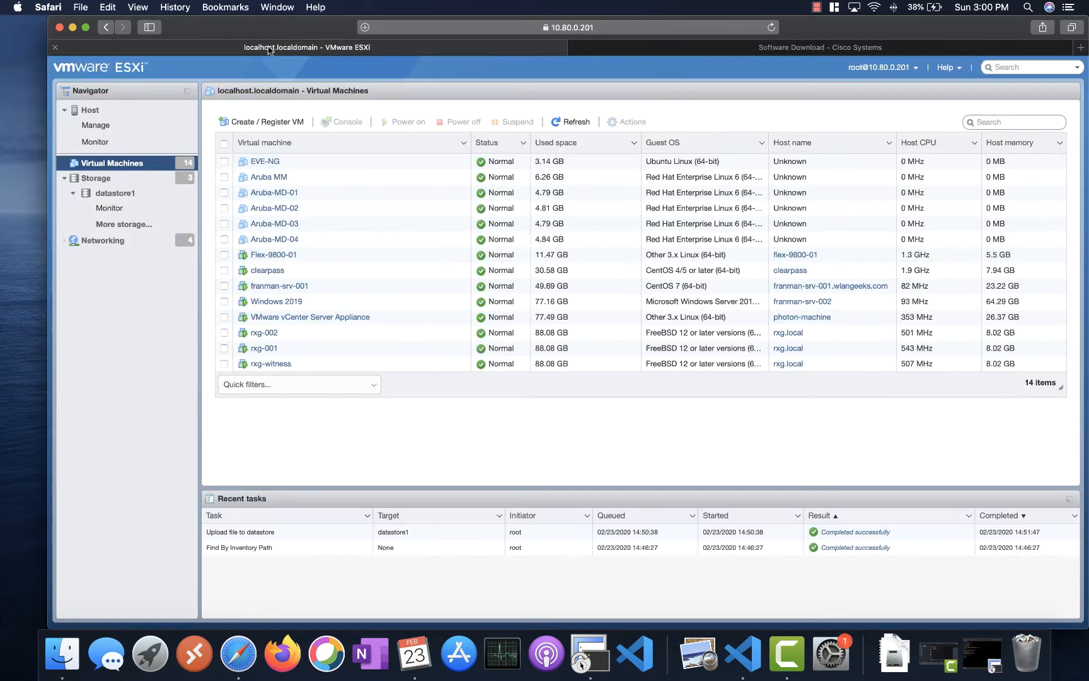
left_click(128, 199)
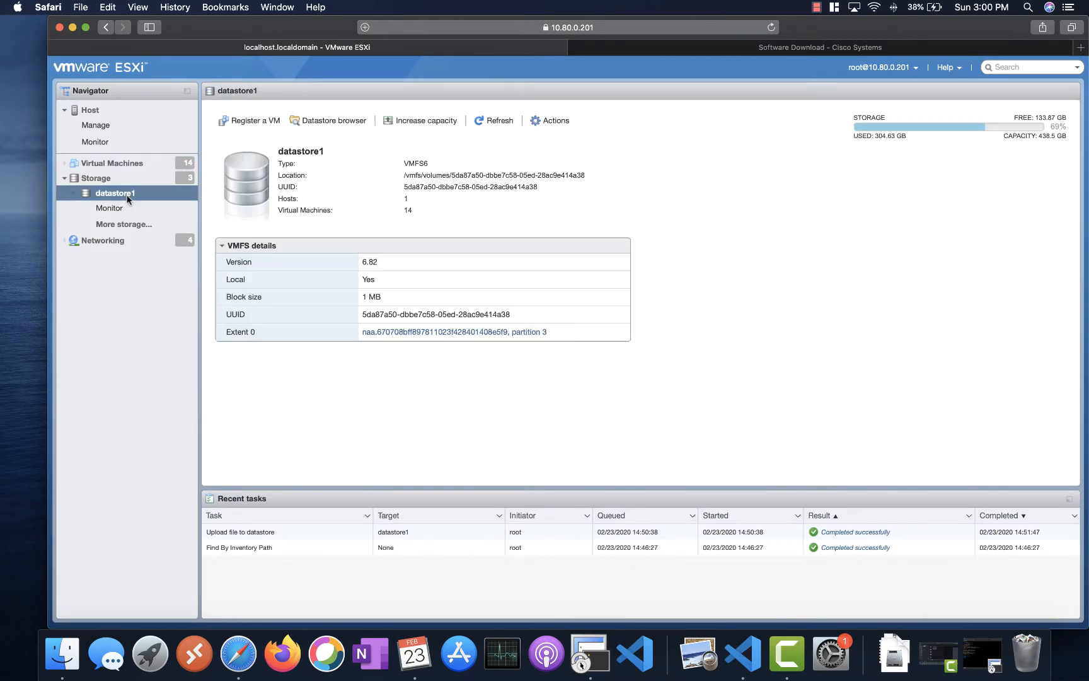
left_click(311, 123)
left_click(414, 401)
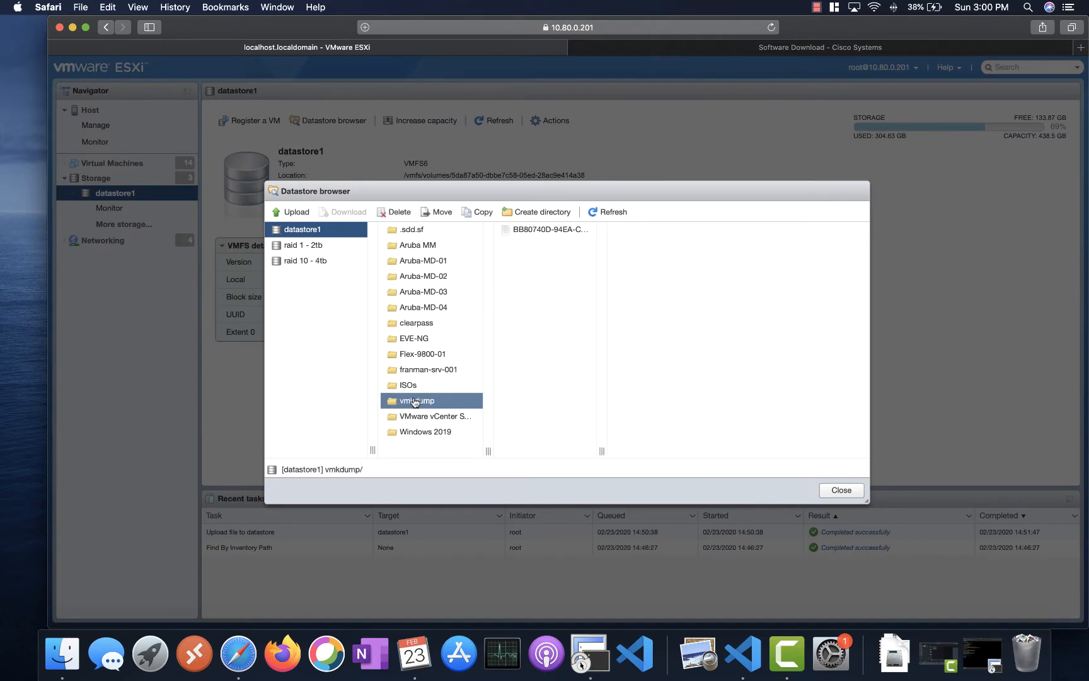
left_click(414, 385)
left_click(539, 296)
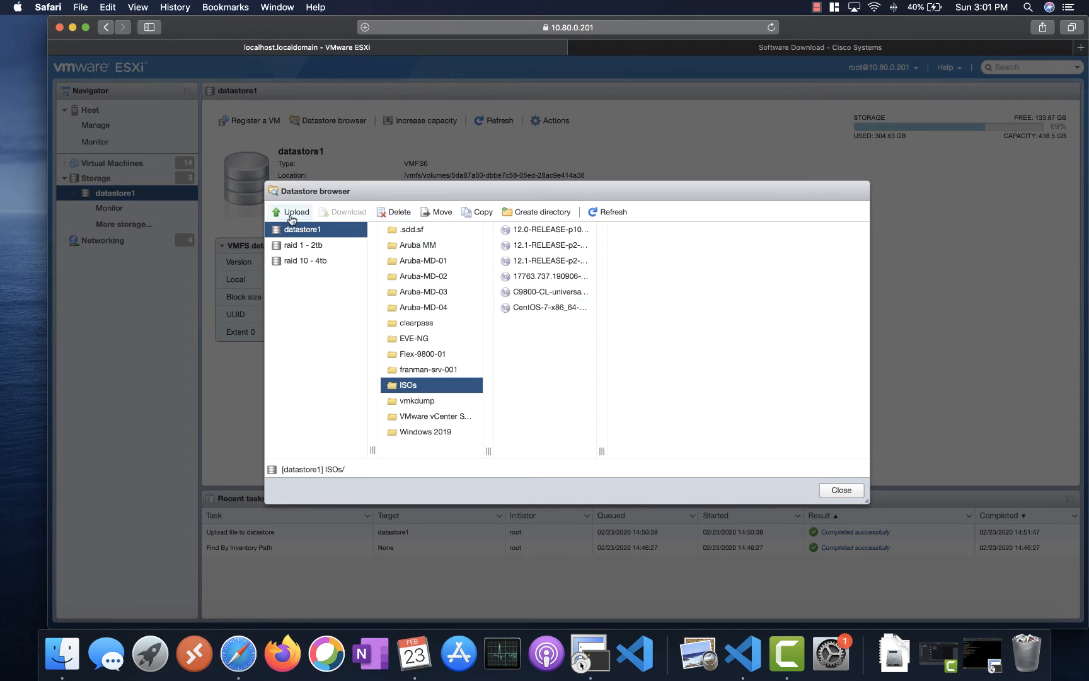
left_click(858, 493)
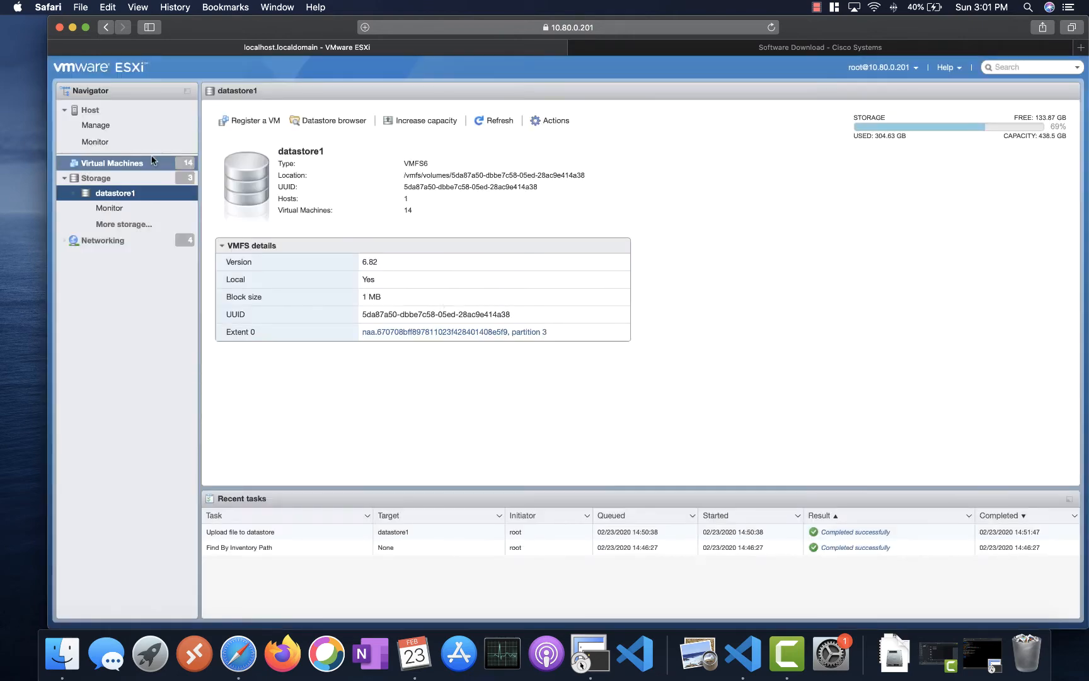
left_click(269, 123)
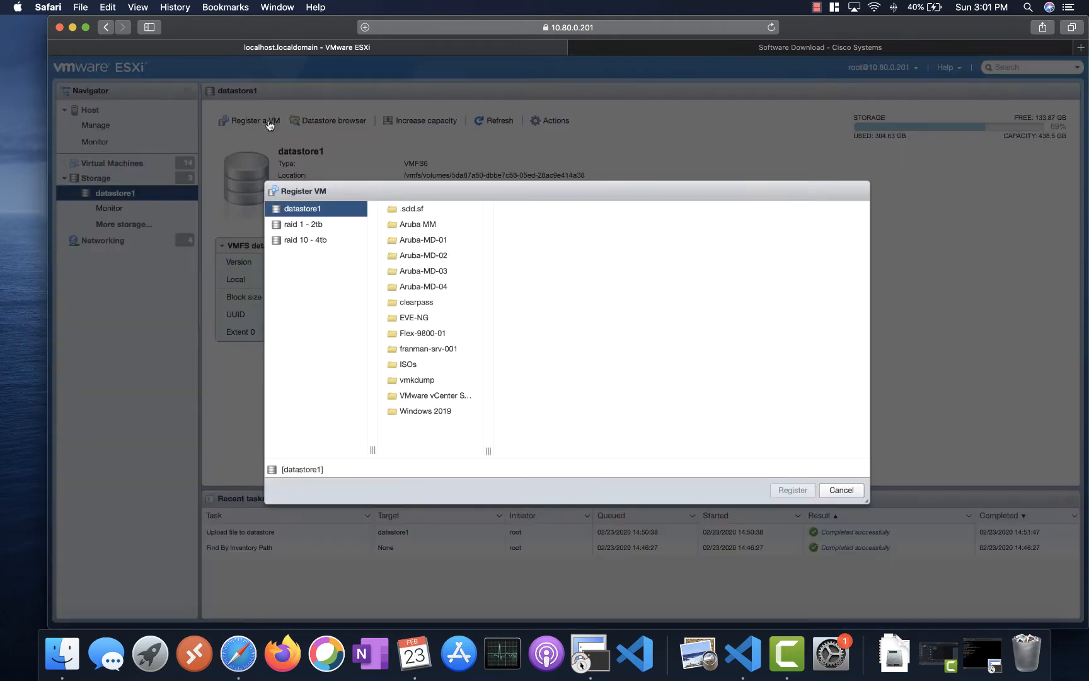
left_click(839, 489)
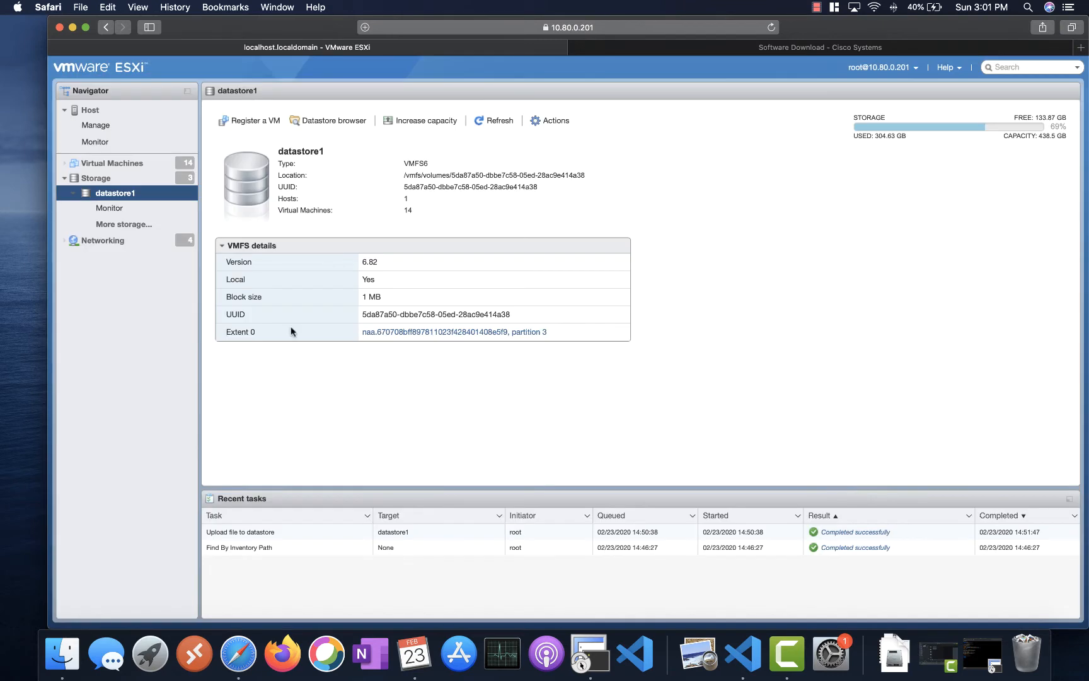
left_click(114, 163)
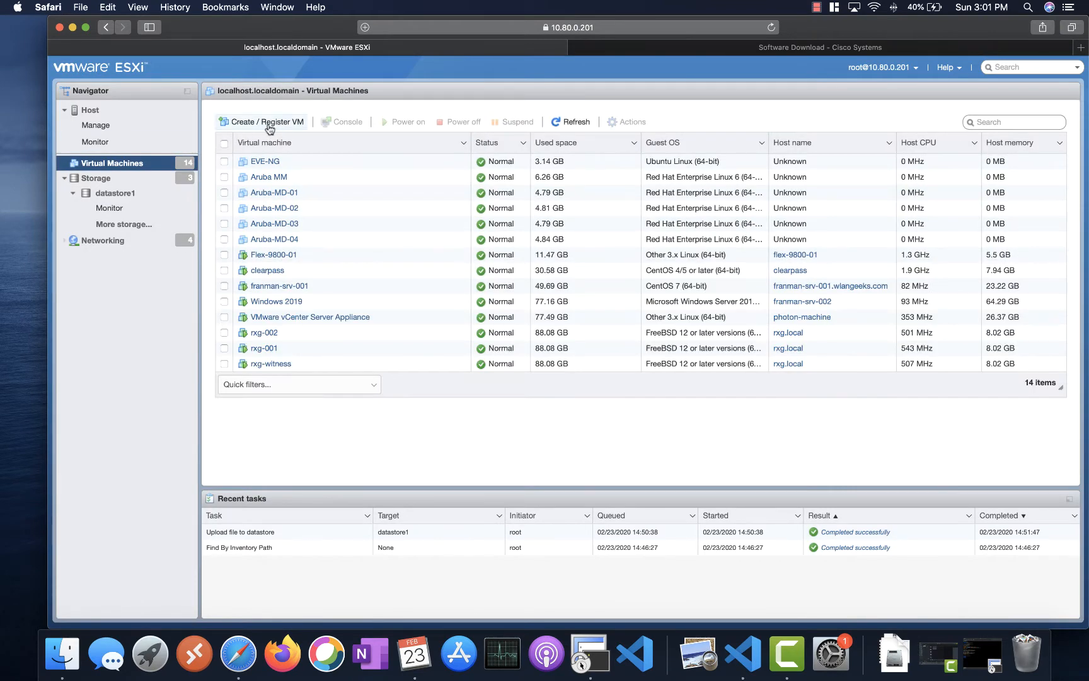
- Start an OVA deployment named 9800-01 from C9800-CL-universalk9.17.01.01s.ova
left_click(266, 124)
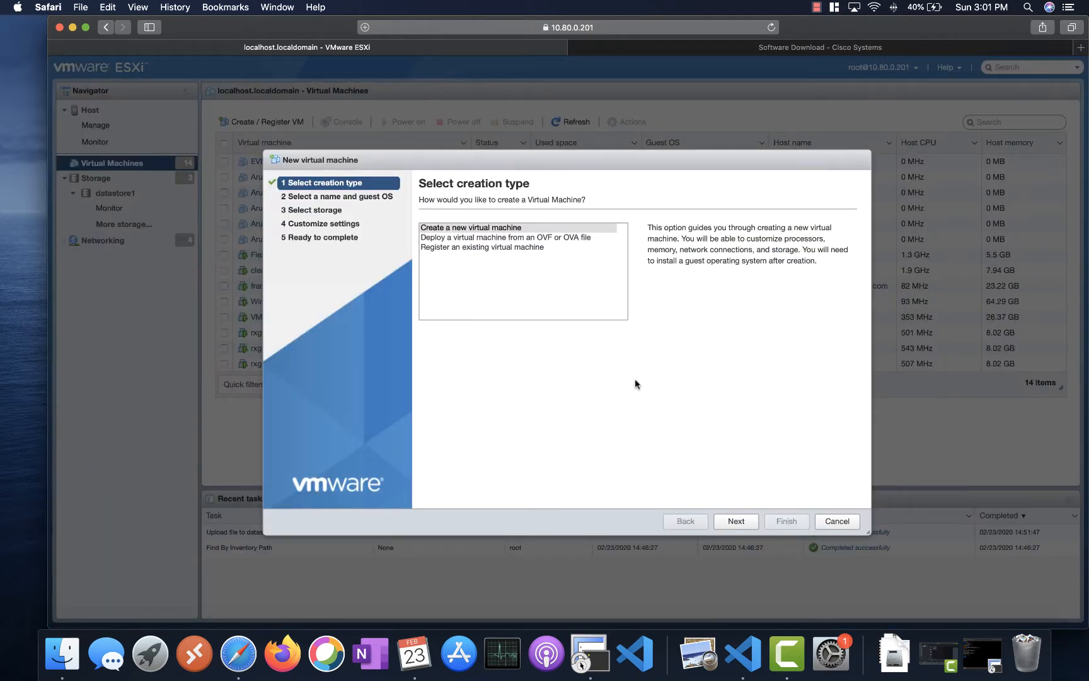
left_click(512, 237)
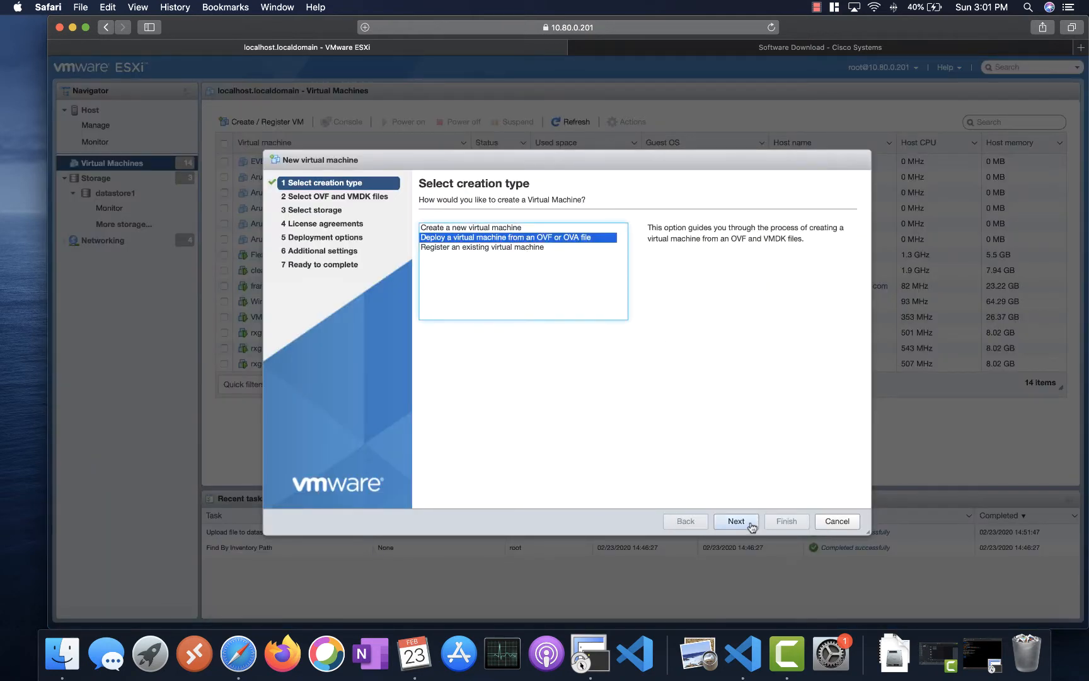
left_click(735, 521)
left_click(459, 245)
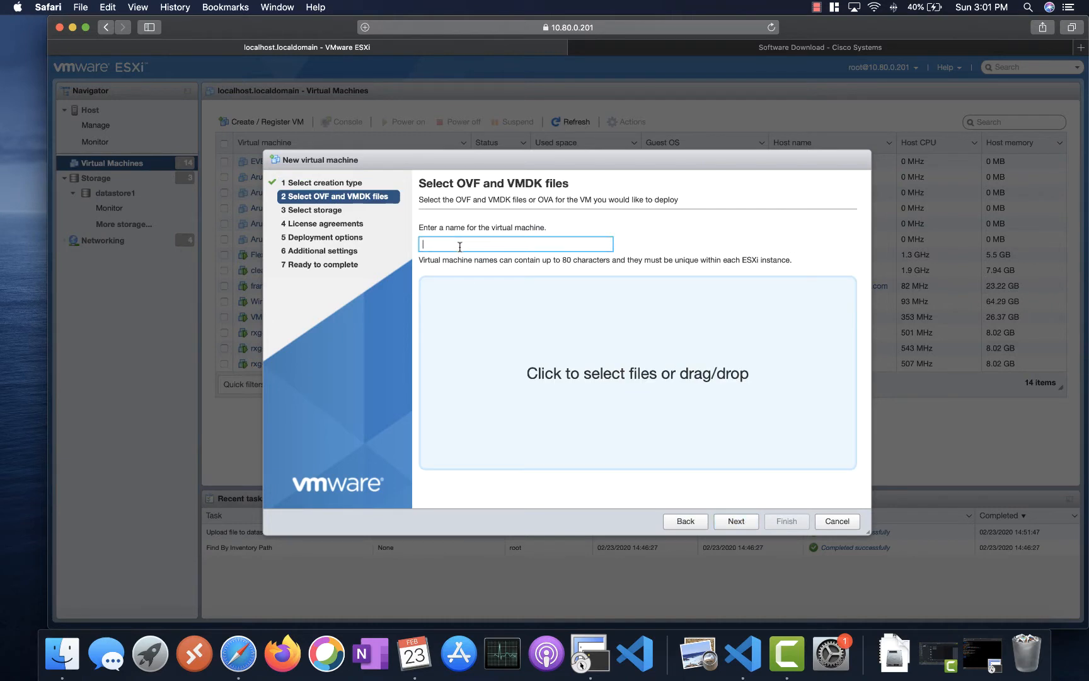
type("9800-01")
left_click(605, 377)
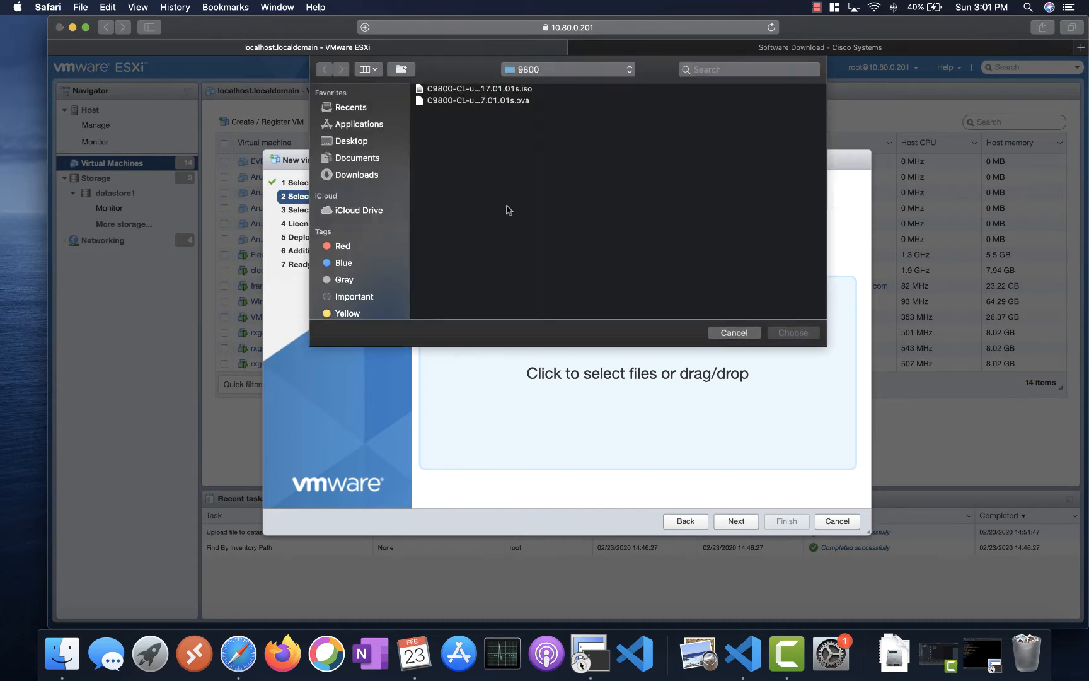
left_click(520, 101)
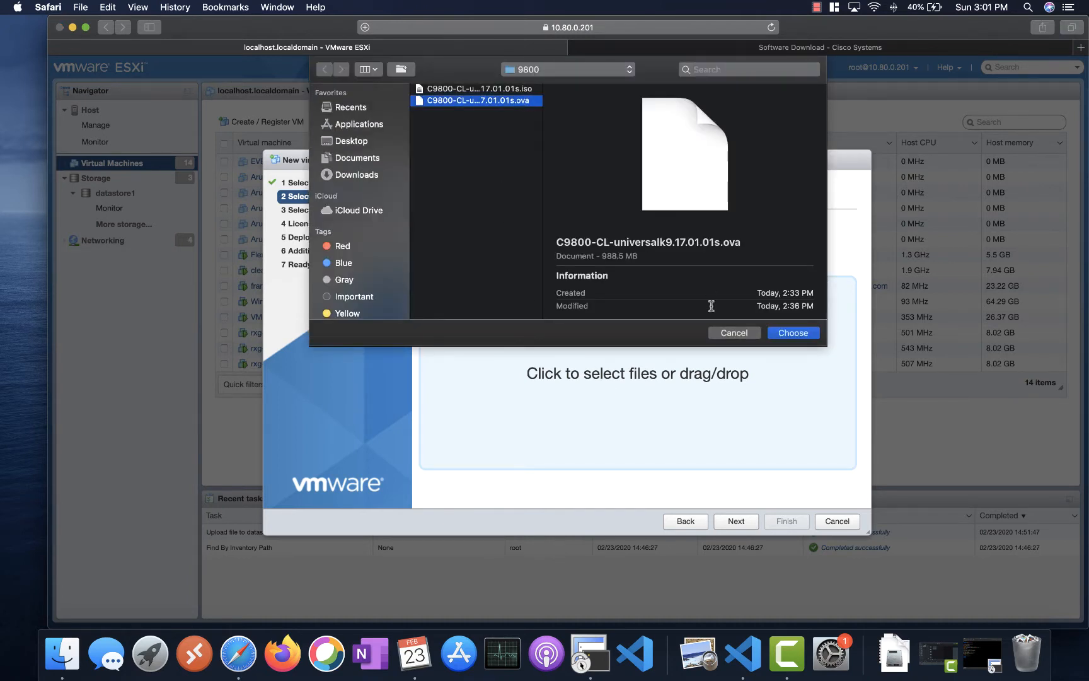
left_click(791, 334)
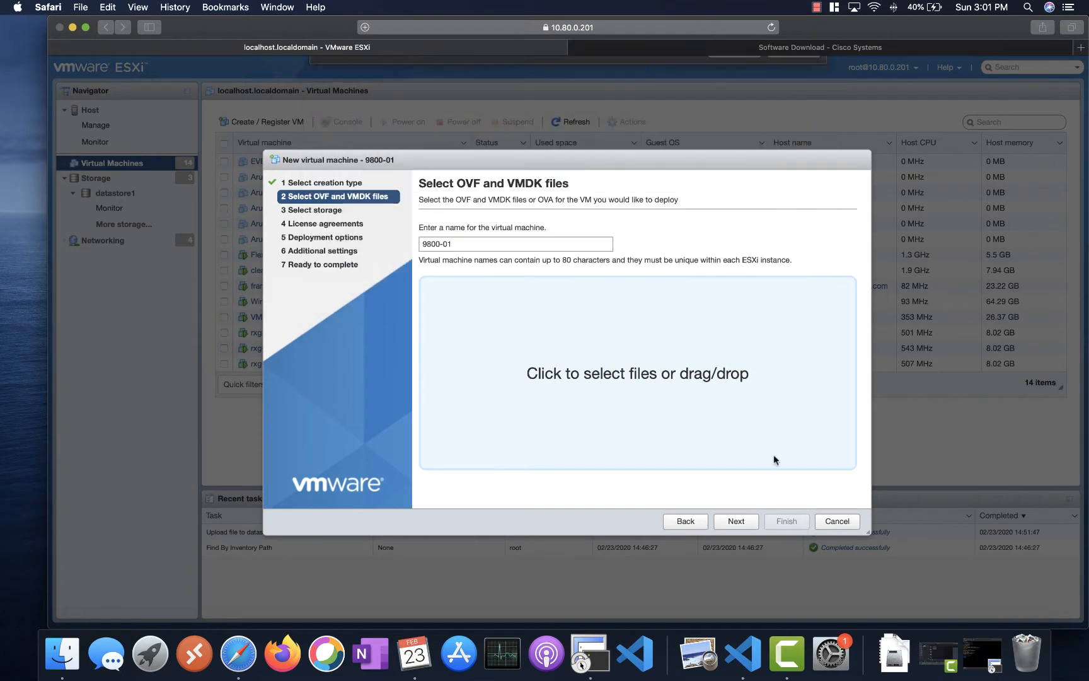
- Place the new VM on the raid 10 - 4tb datastore
left_click(736, 521)
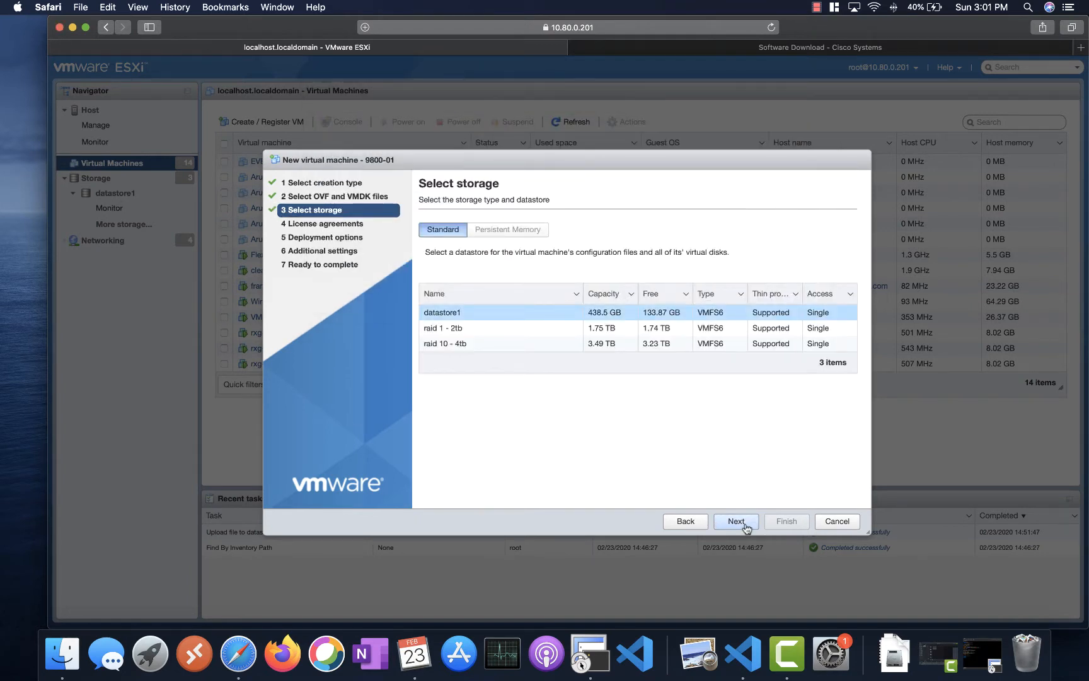
left_click(456, 344)
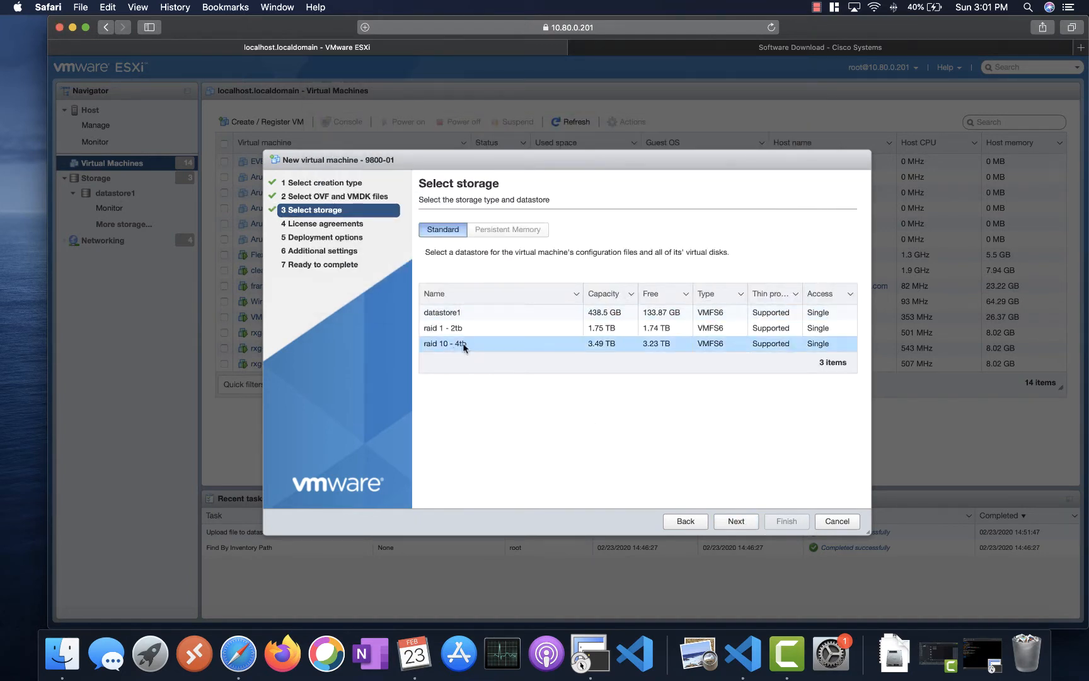
left_click(743, 521)
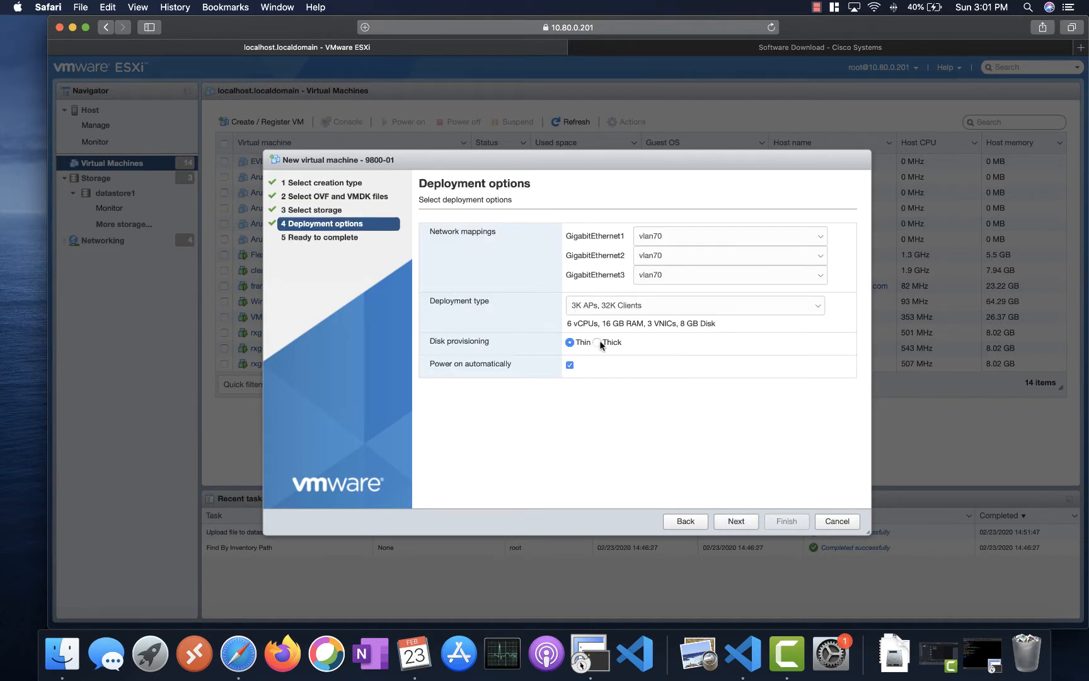
- Choose the 1K APs, 10K Clients size and map GigabitEthernet1, 2 and 3 to VM Network (trunk)
left_click(620, 307)
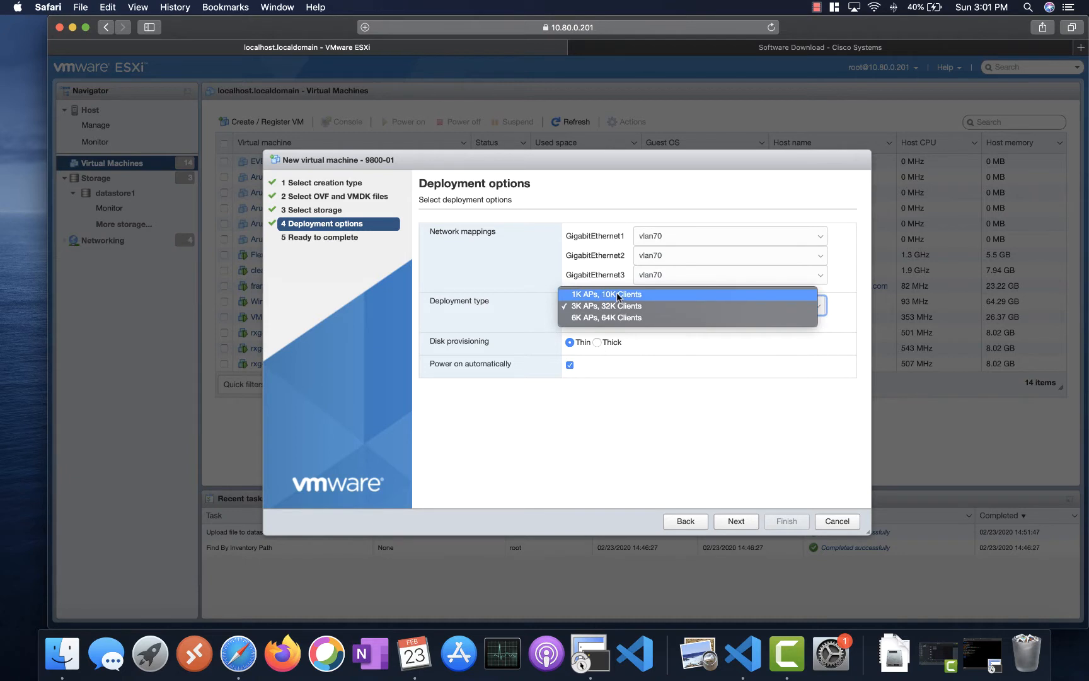
left_click(616, 293)
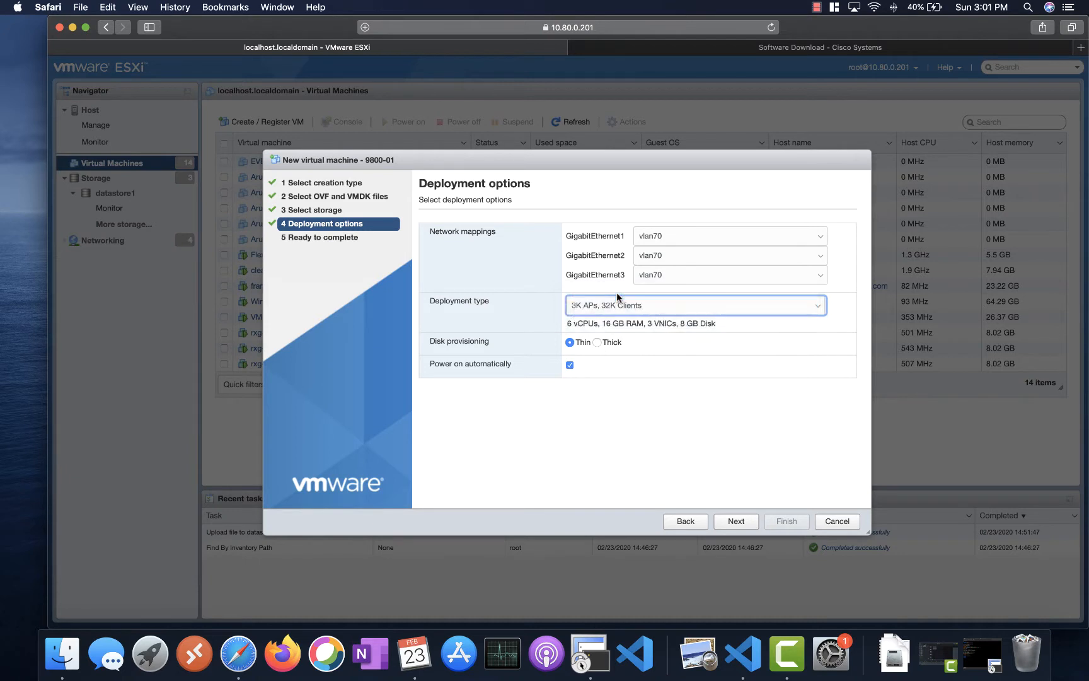
left_click(662, 236)
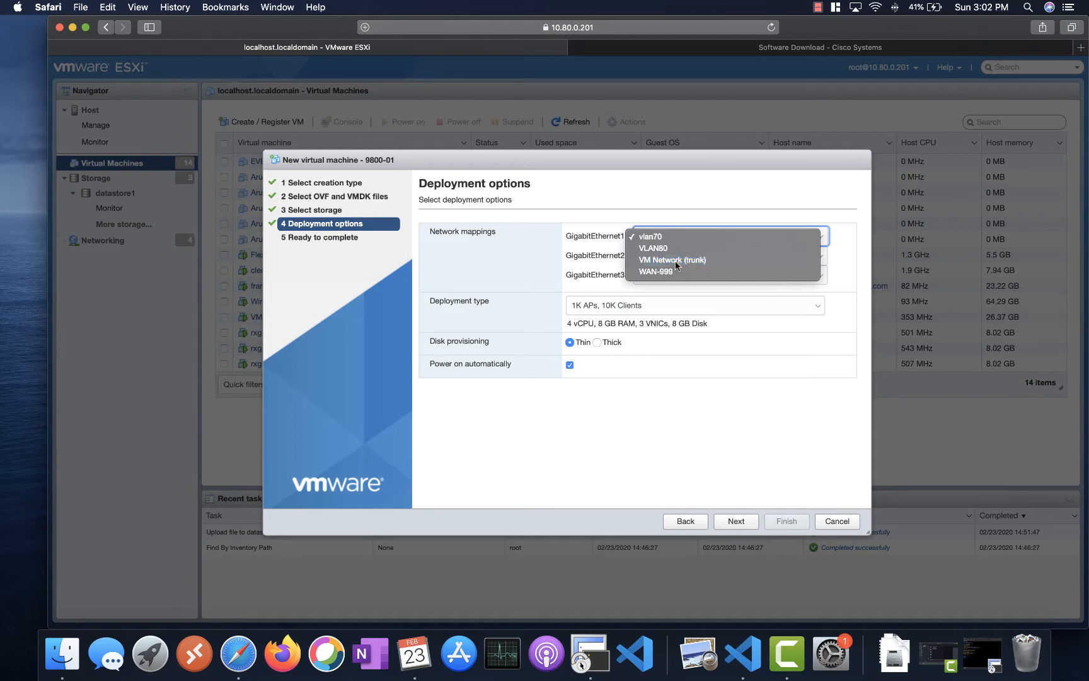
left_click(677, 265)
left_click(666, 256)
left_click(672, 281)
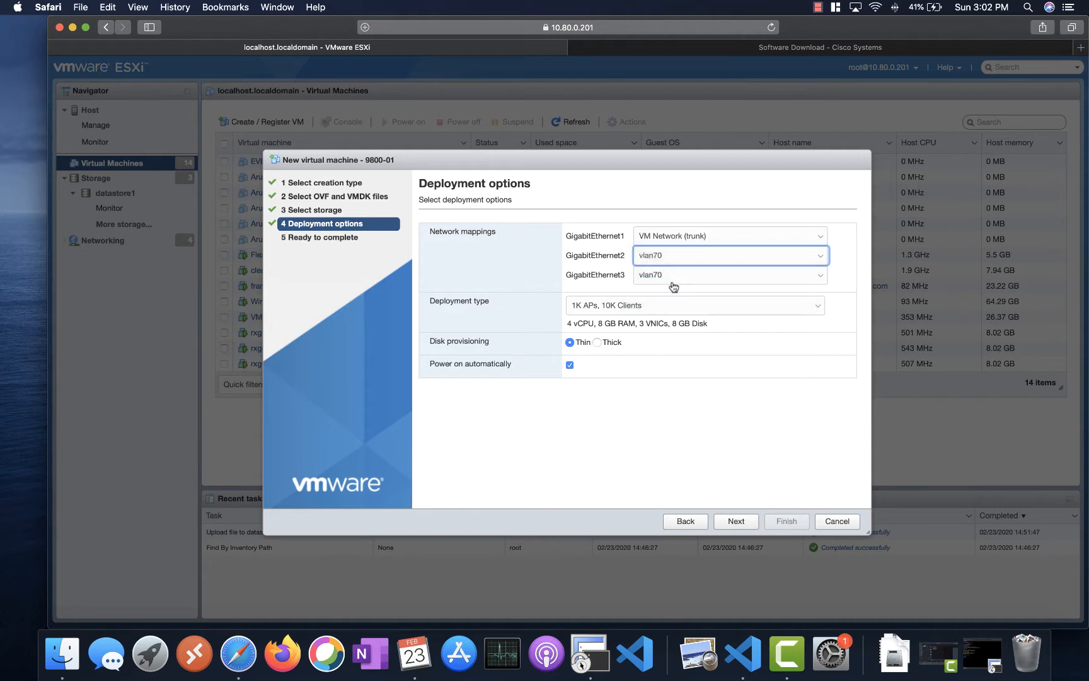
left_click(664, 275)
left_click(680, 299)
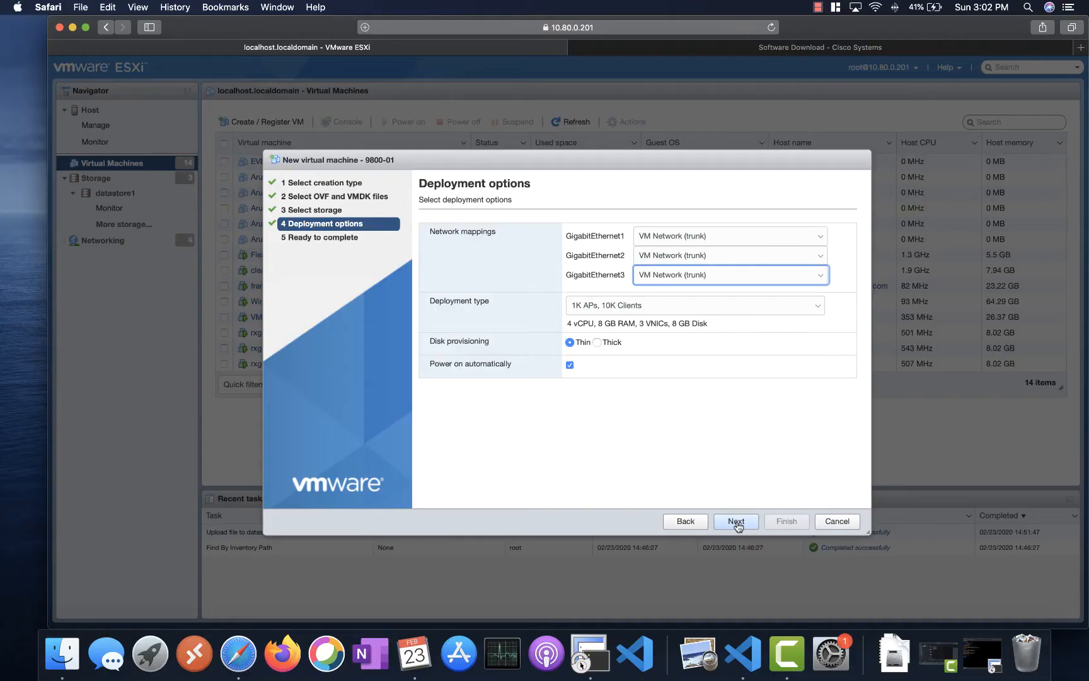
- Advance to the Ready to complete summary: 9800-01 with 4 vCPU, 8 GB RAM, 3 VNICs
left_click(736, 521)
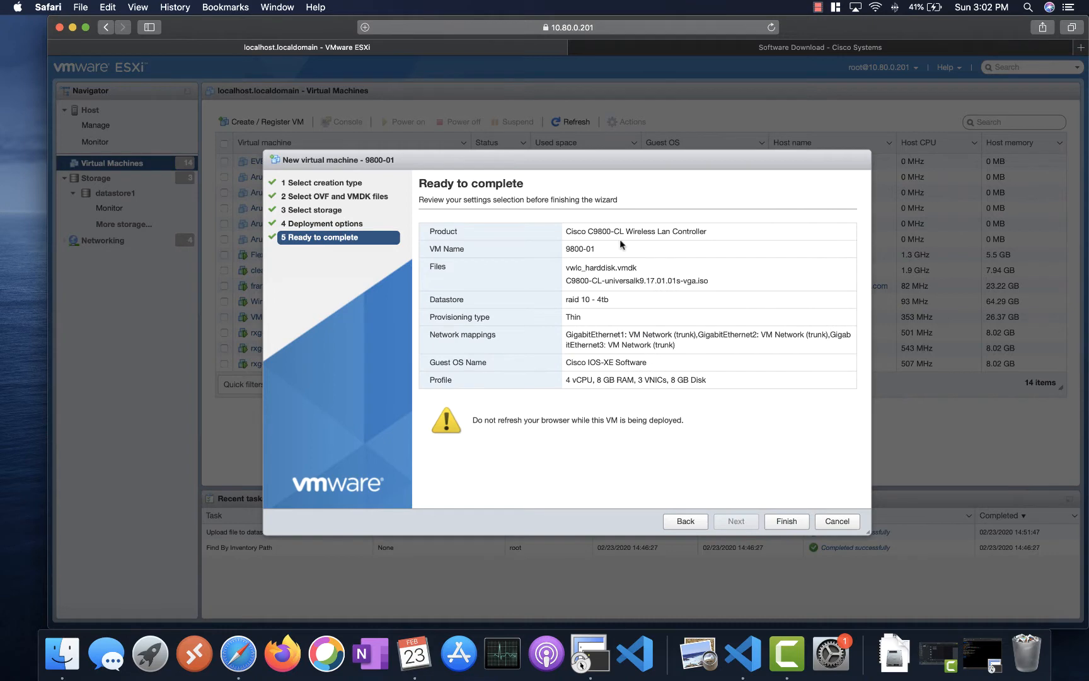
- Finish deploying 9800-01 and try twice to power the VM on
left_click(787, 521)
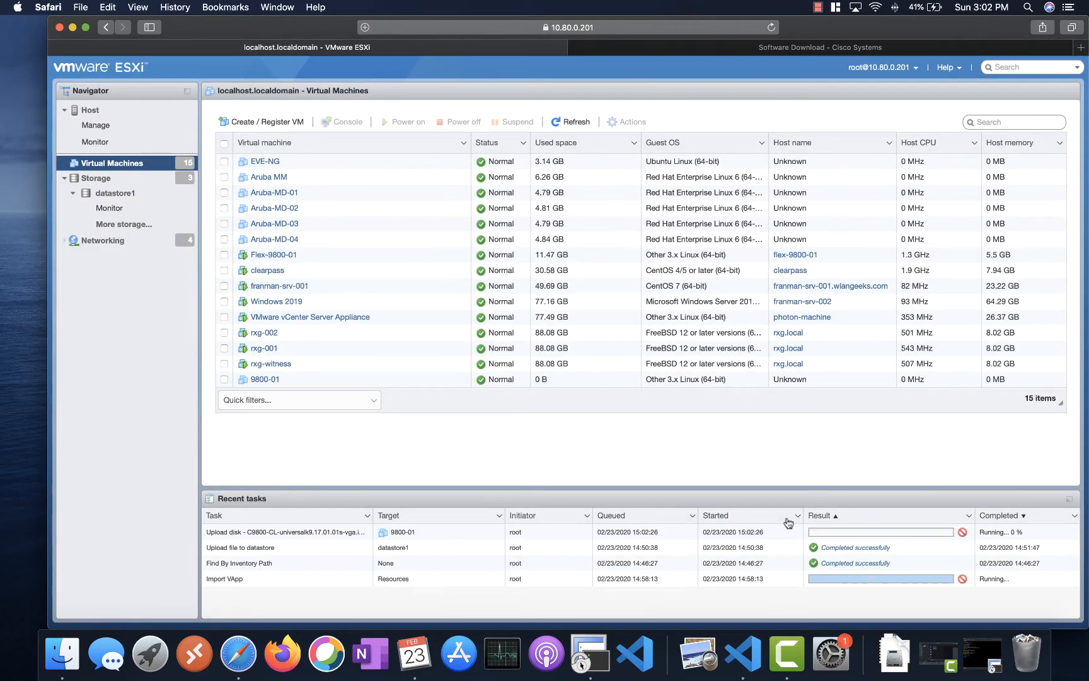
left_click(261, 379)
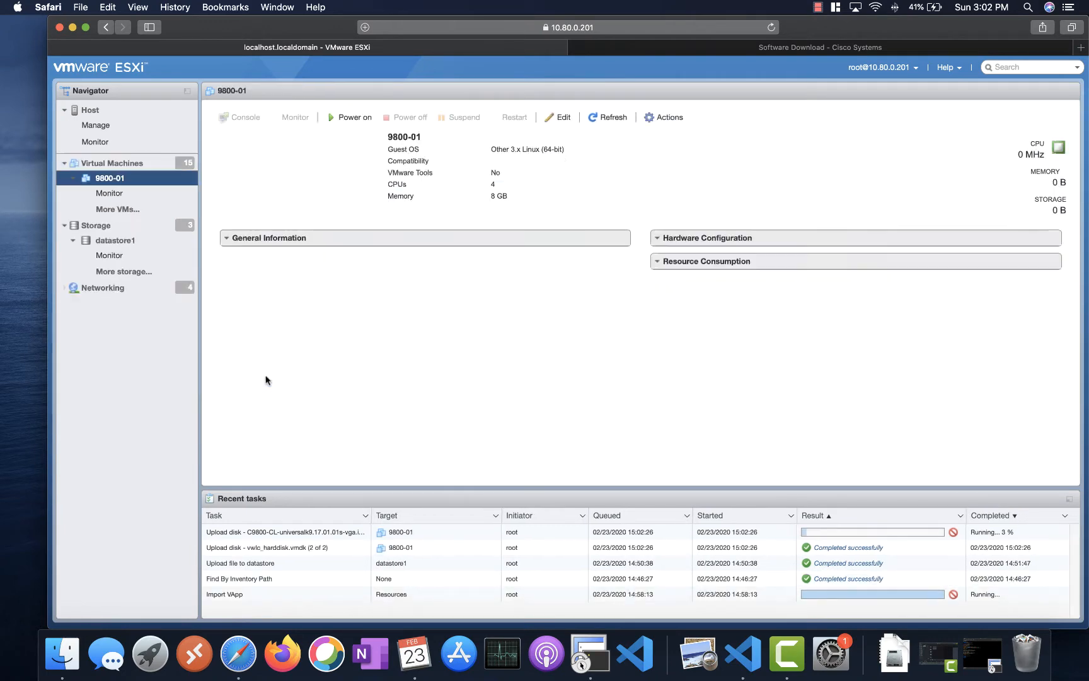
left_click(256, 188)
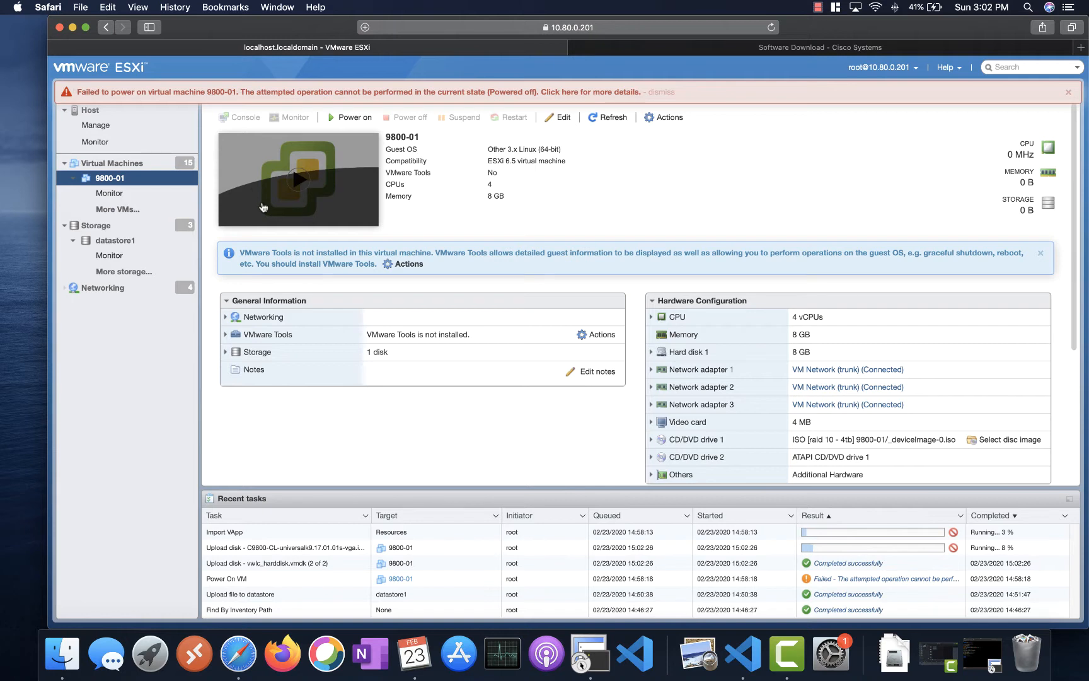
left_click(252, 190)
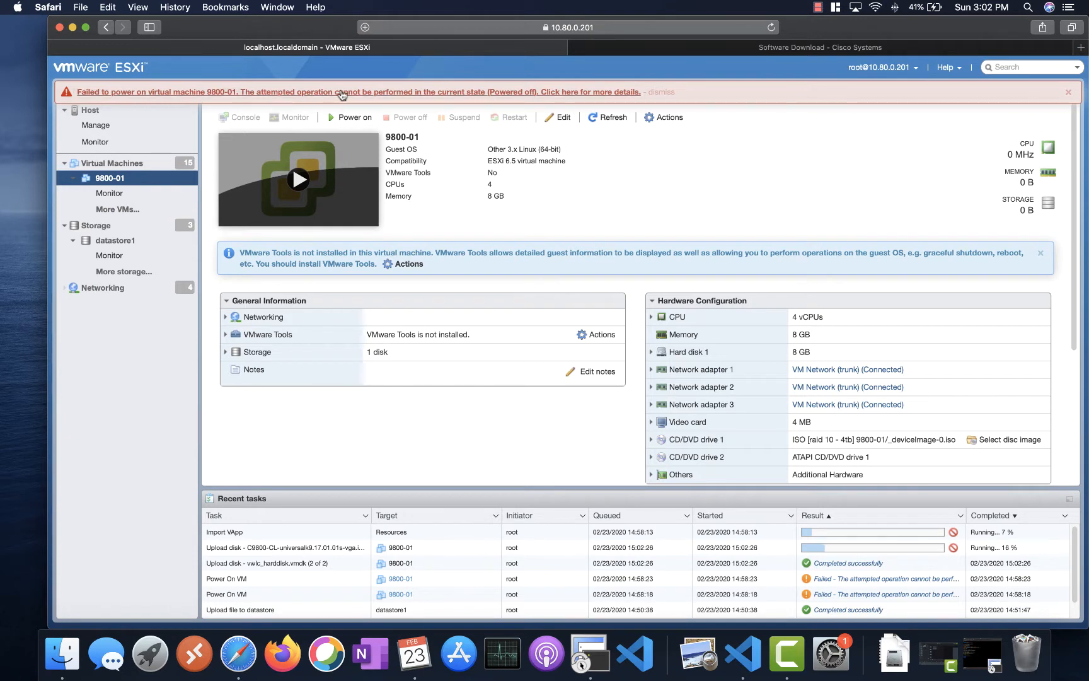
- Review and dismiss the power-on failure, then show the host's network port groups
left_click(341, 95)
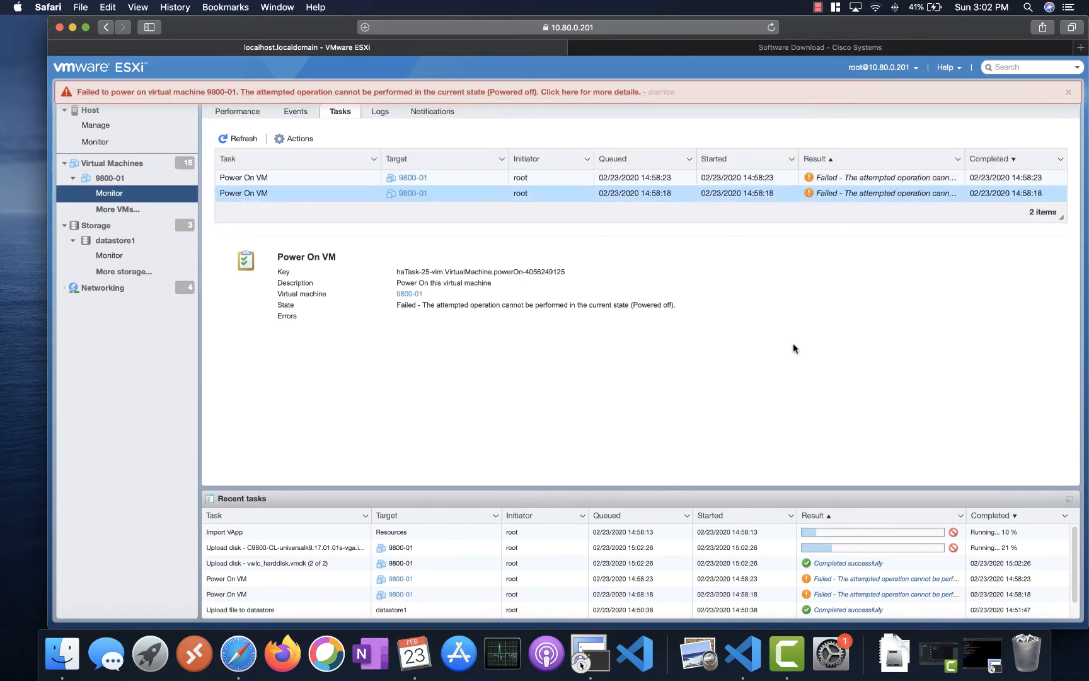
left_click(656, 93)
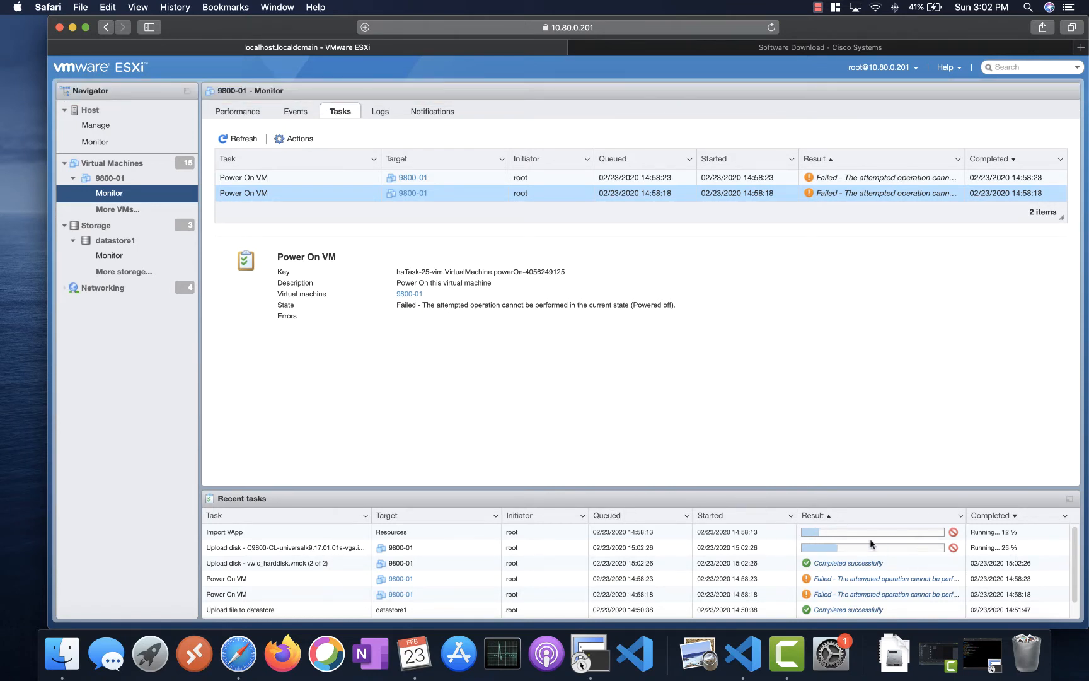
left_click(95, 288)
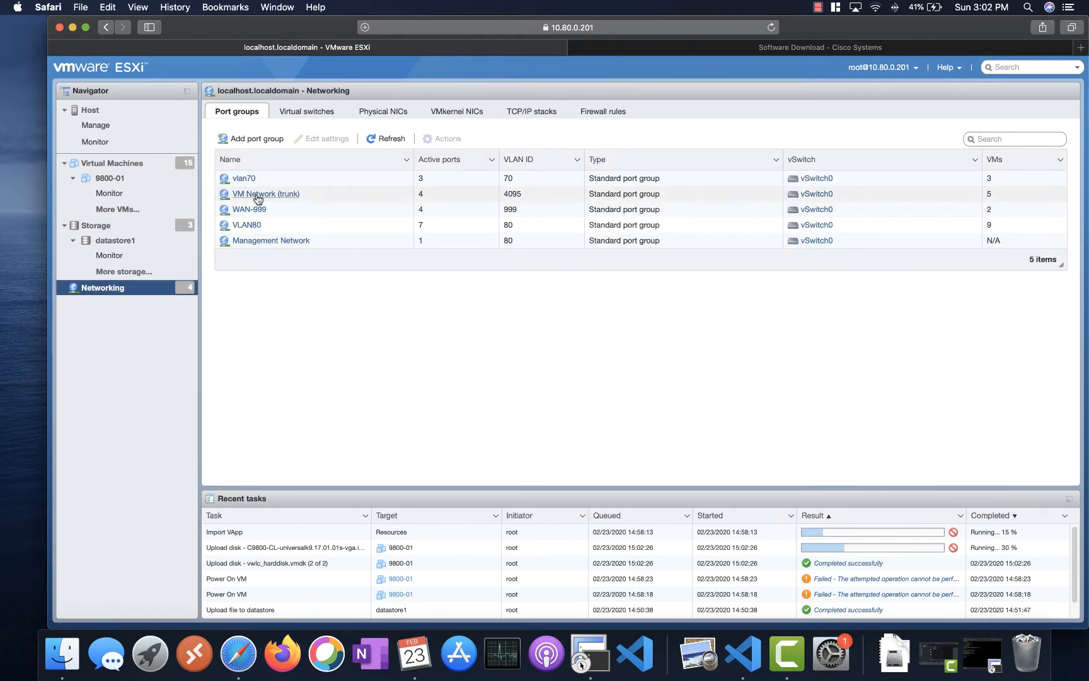
- Edit the VM Network (trunk) port group to inspect VLAN ID 4095 and its security options
left_click(258, 198)
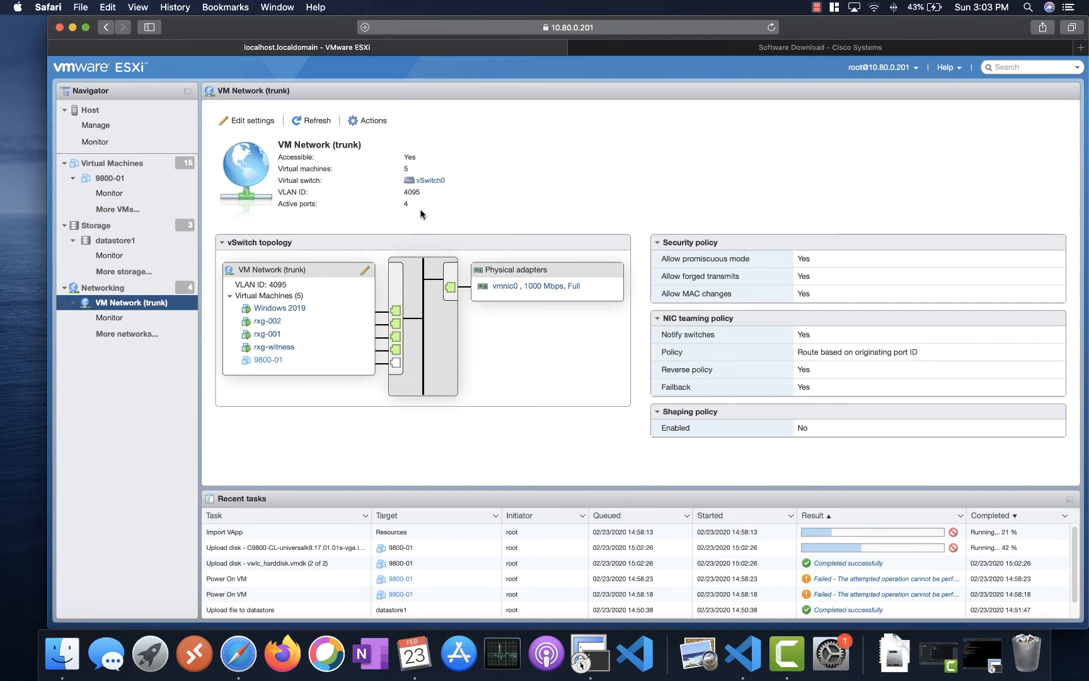
left_click(255, 120)
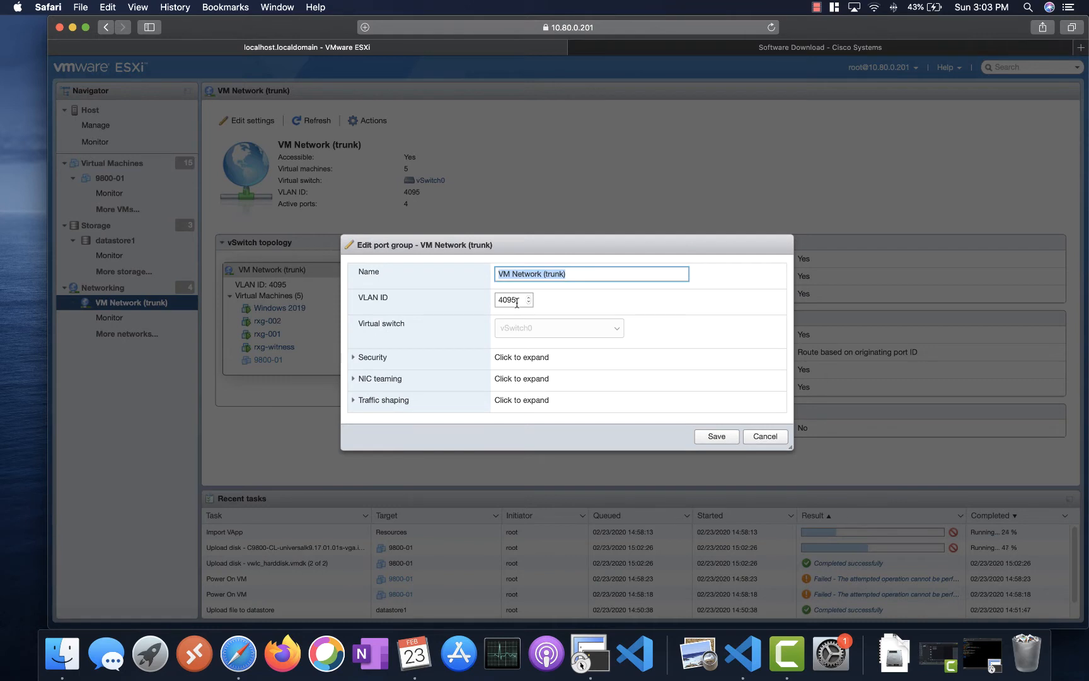
double_click(516, 301)
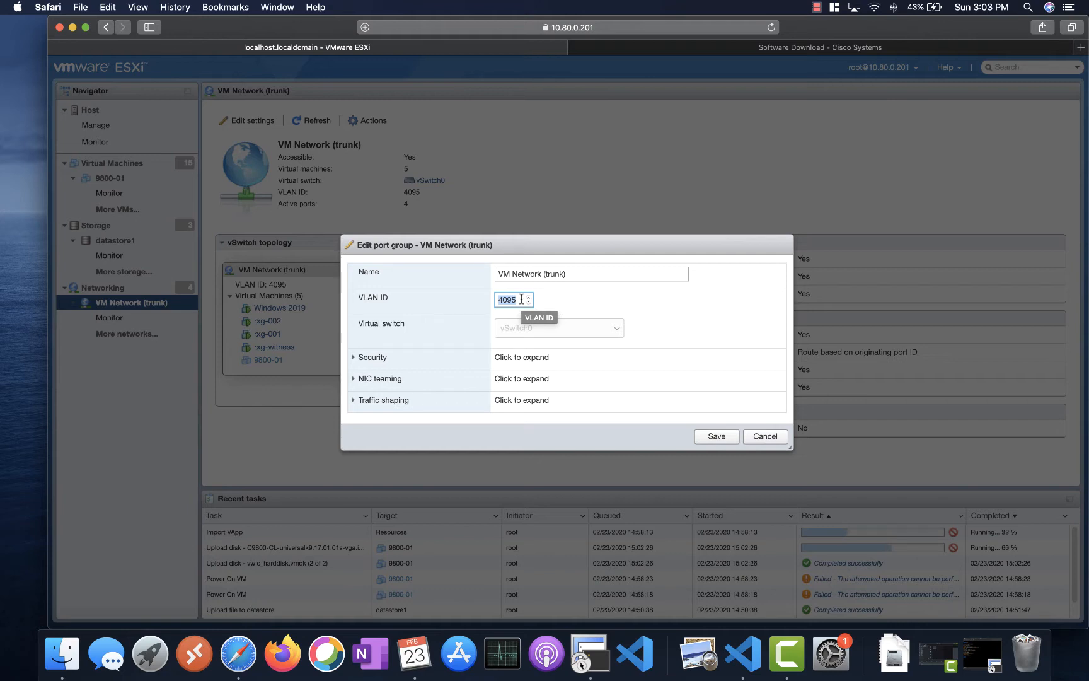
left_click(354, 358)
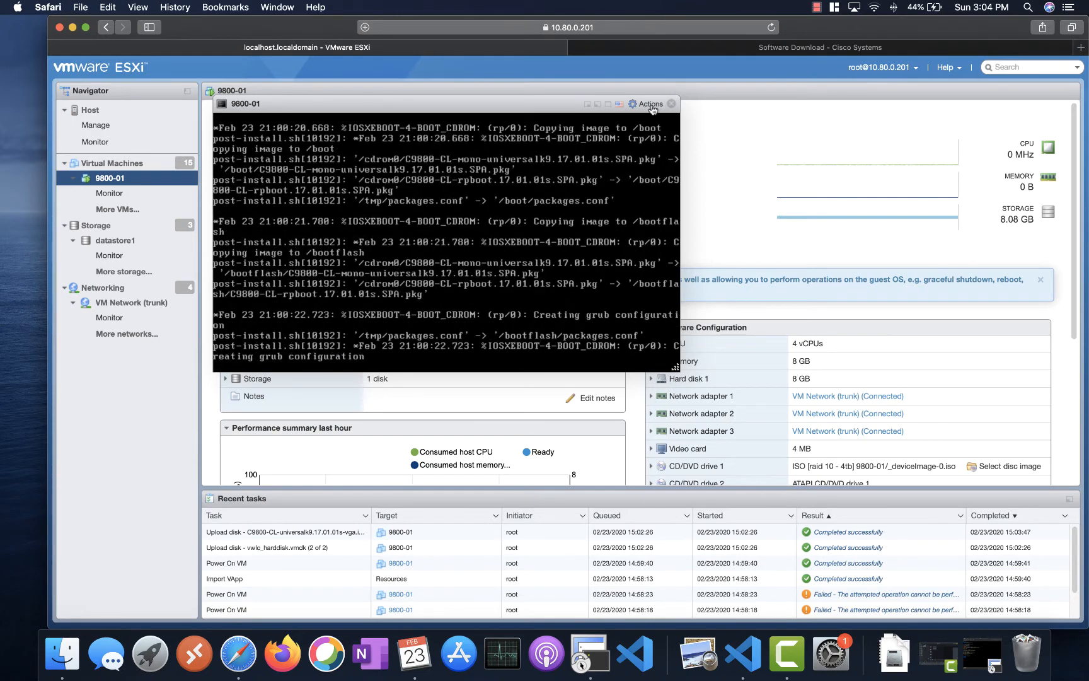
- Close the console and inspect 9800-01's CD/DVD Drive 1, keeping the Datastore ISO file source
left_click(672, 106)
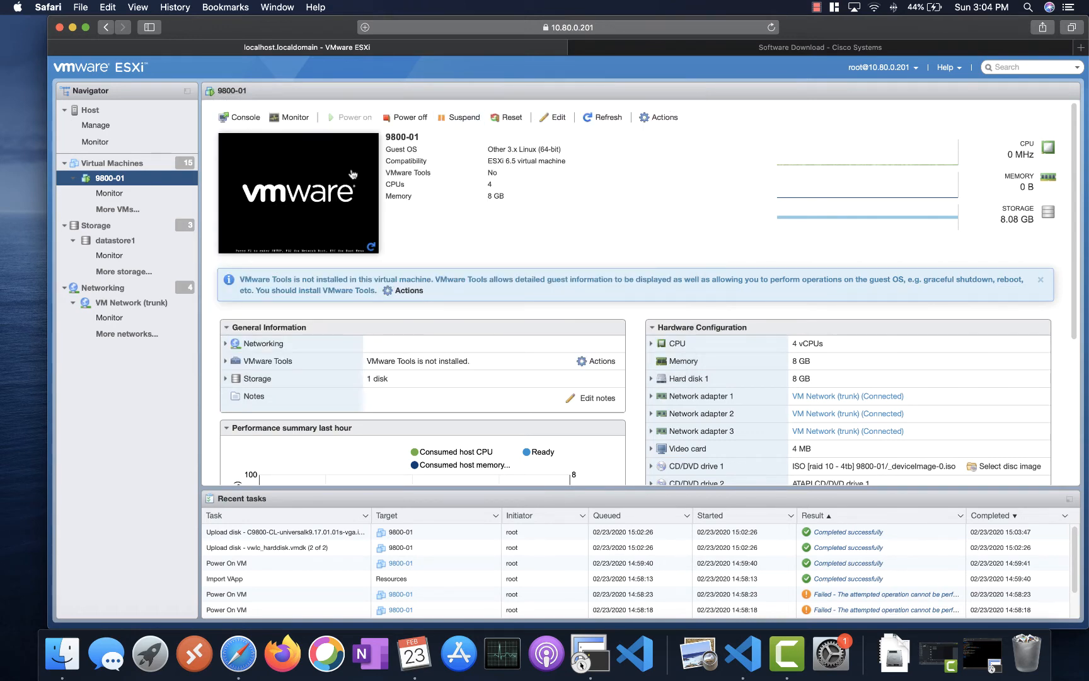
left_click(557, 119)
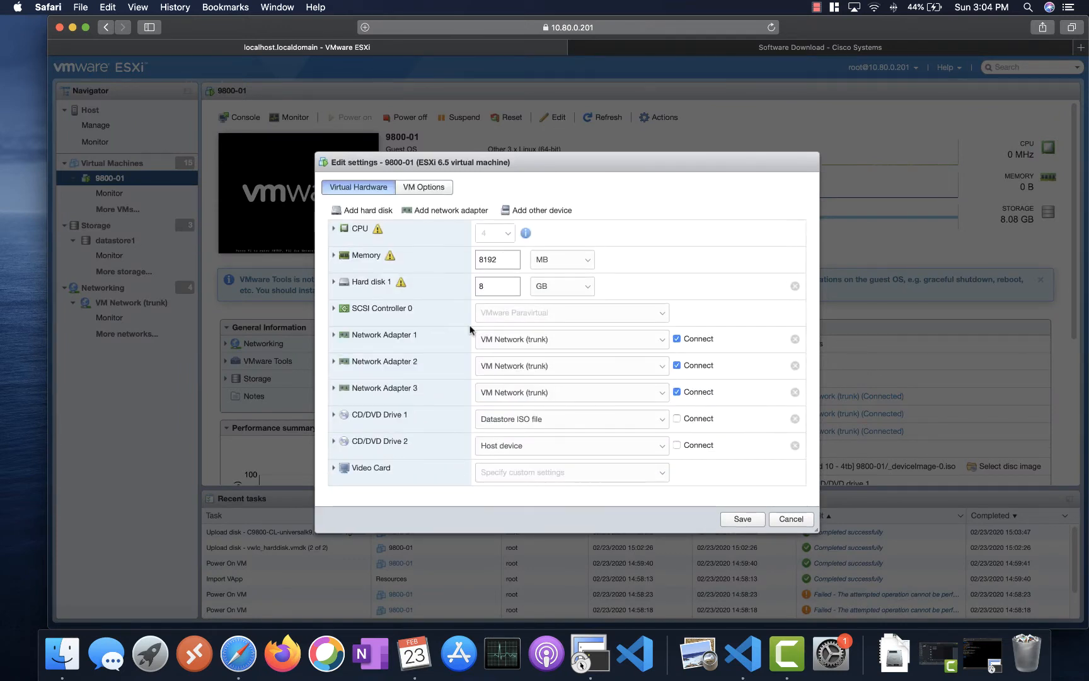
left_click(675, 419)
left_click(333, 415)
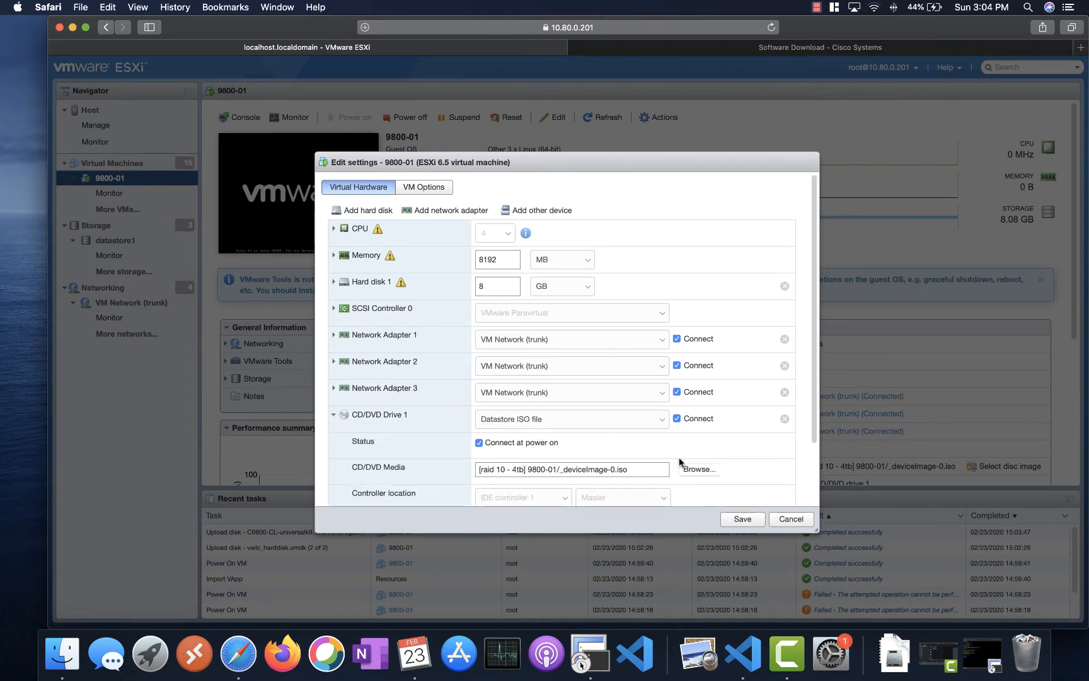
left_click(653, 424)
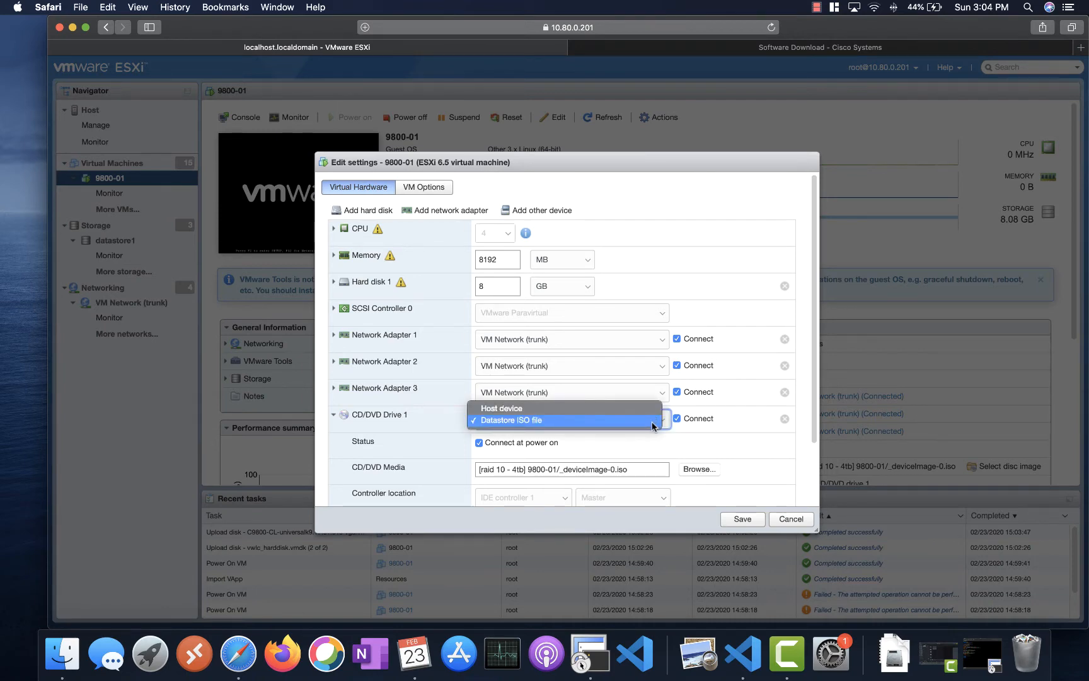
left_click(653, 427)
- Browse the ISOs folder to C9800-CL-universalk9.17.01.01s.iso, then cancel without saving changes
left_click(694, 469)
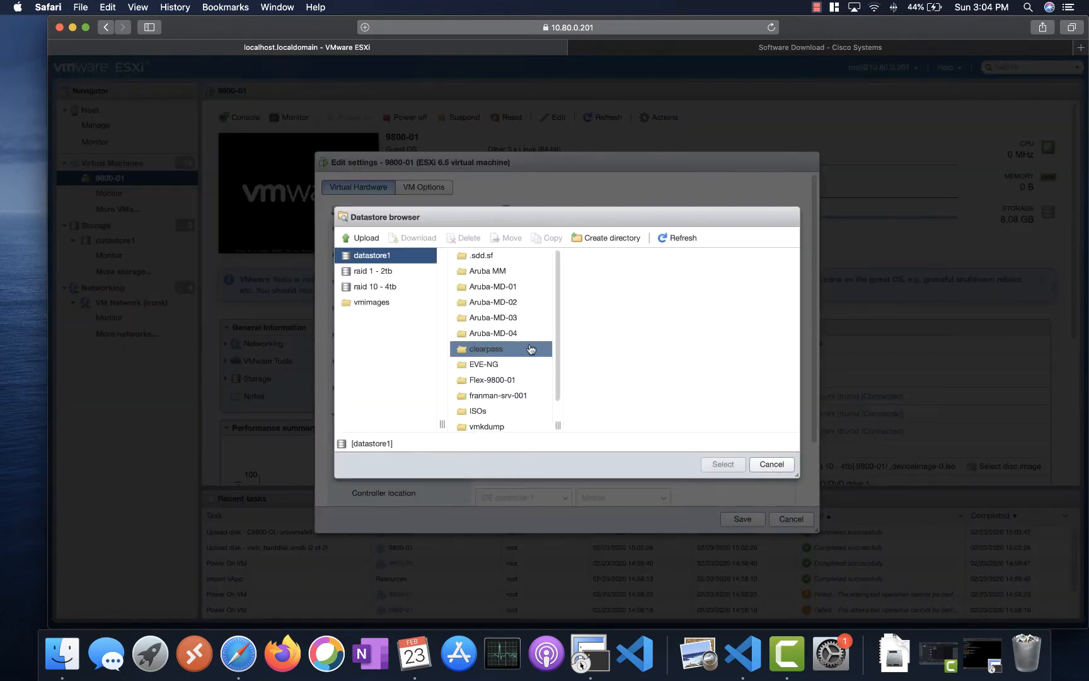
left_click(498, 410)
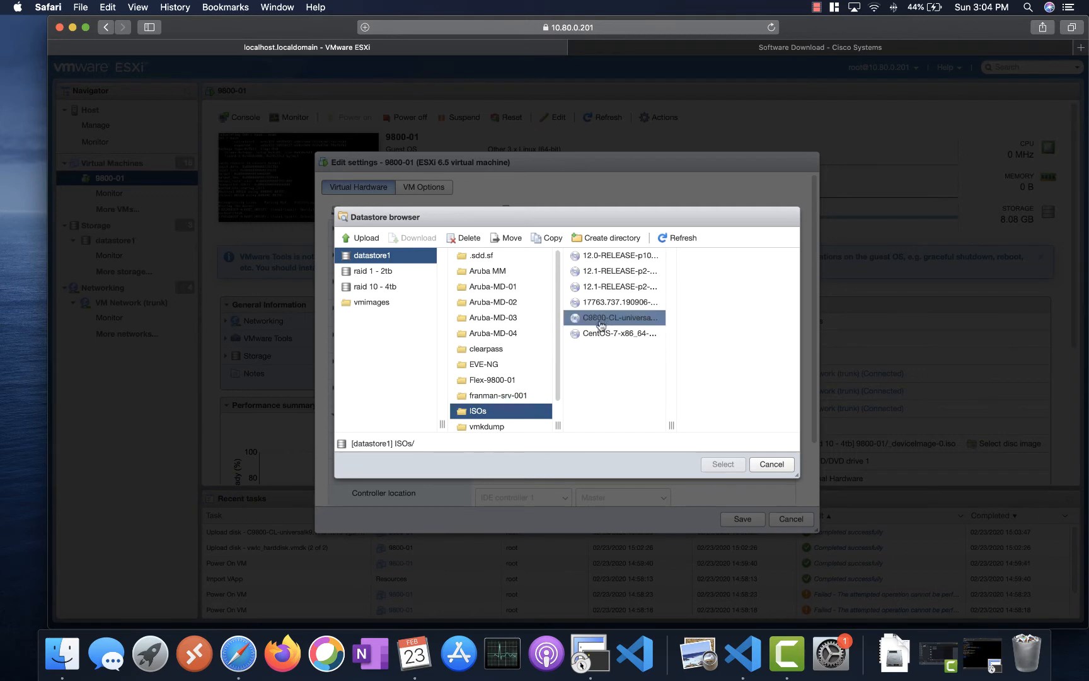
left_click(601, 323)
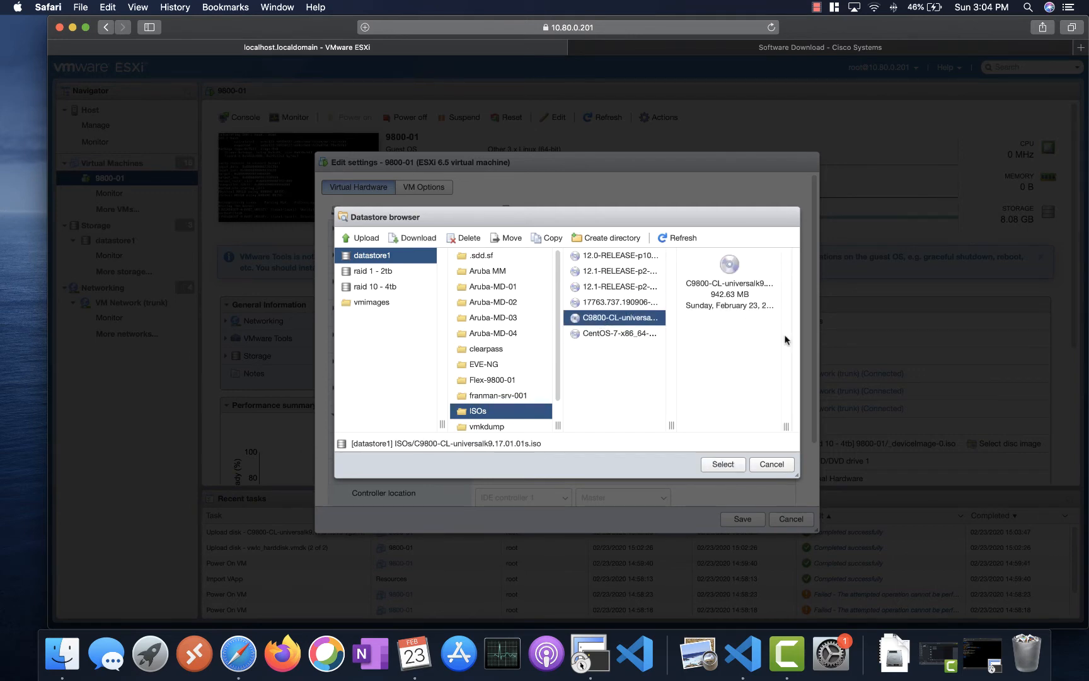
left_click(771, 465)
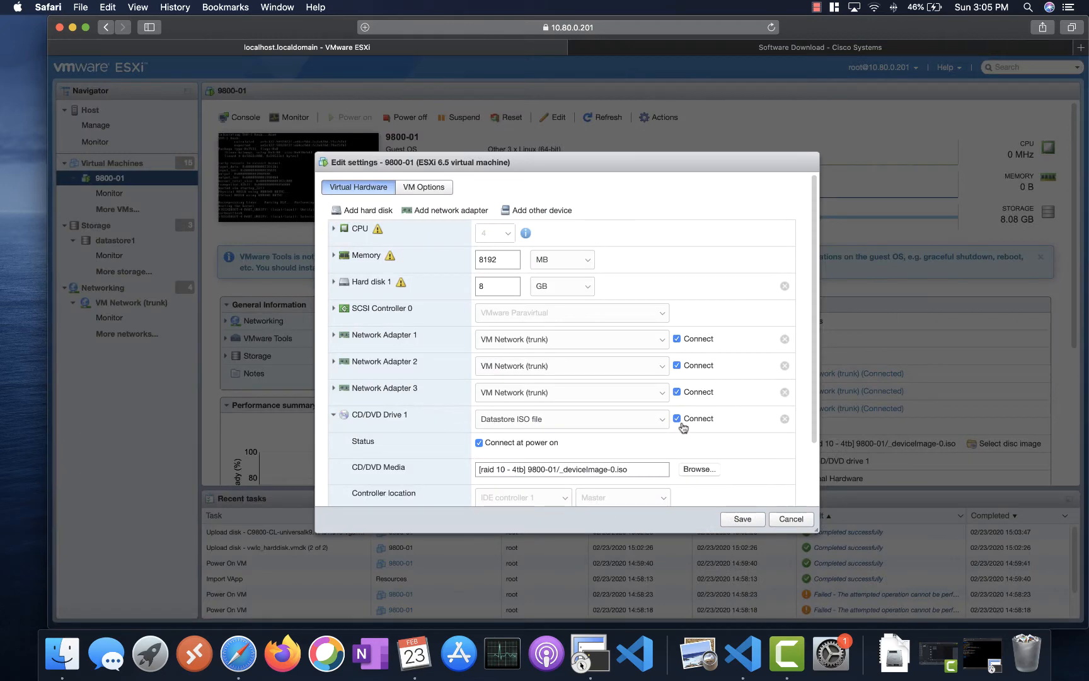
scroll(684, 428, "down", 3)
left_click(774, 517)
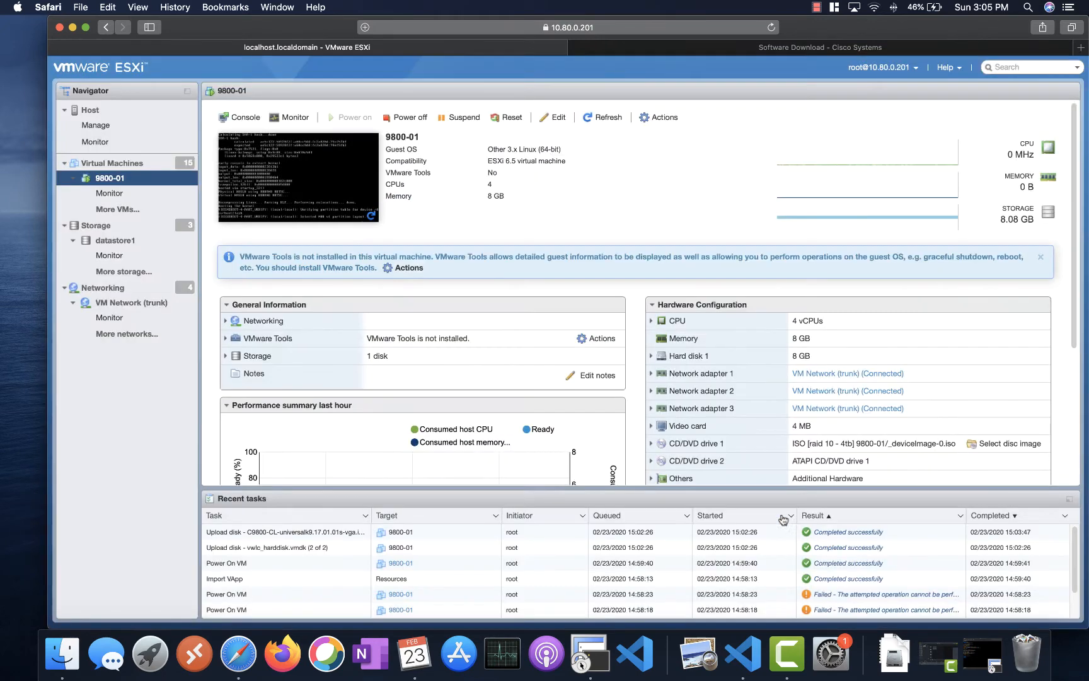
- Check the 9800-01 console's boot progress, then bring up the setup notes in Visual Studio Code
left_click(336, 198)
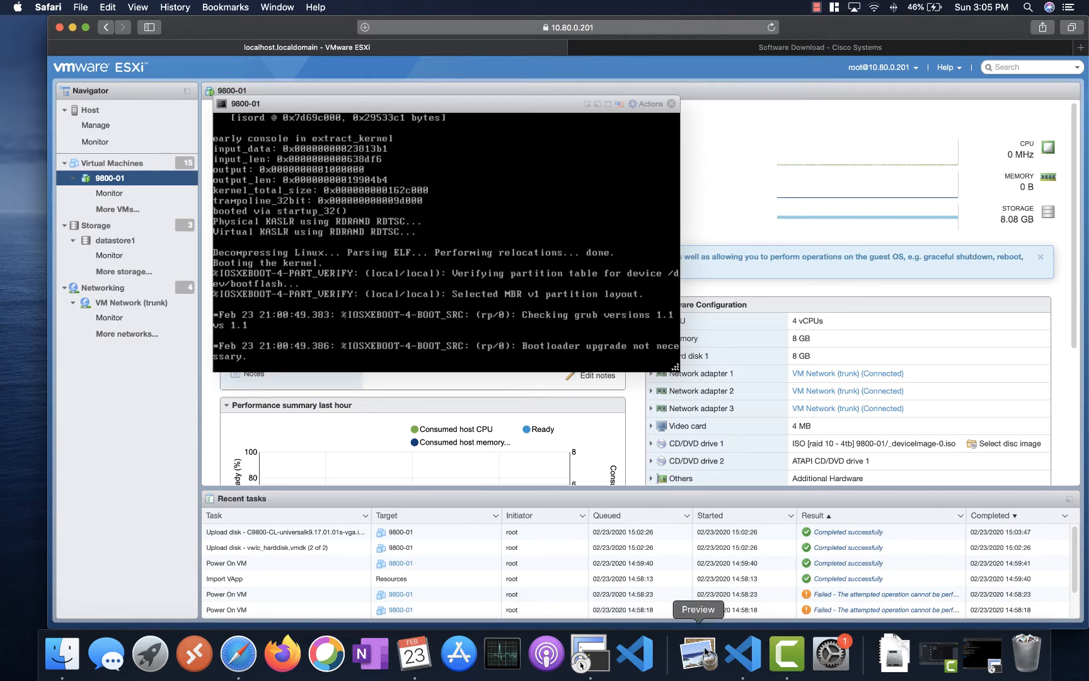
left_click(636, 651)
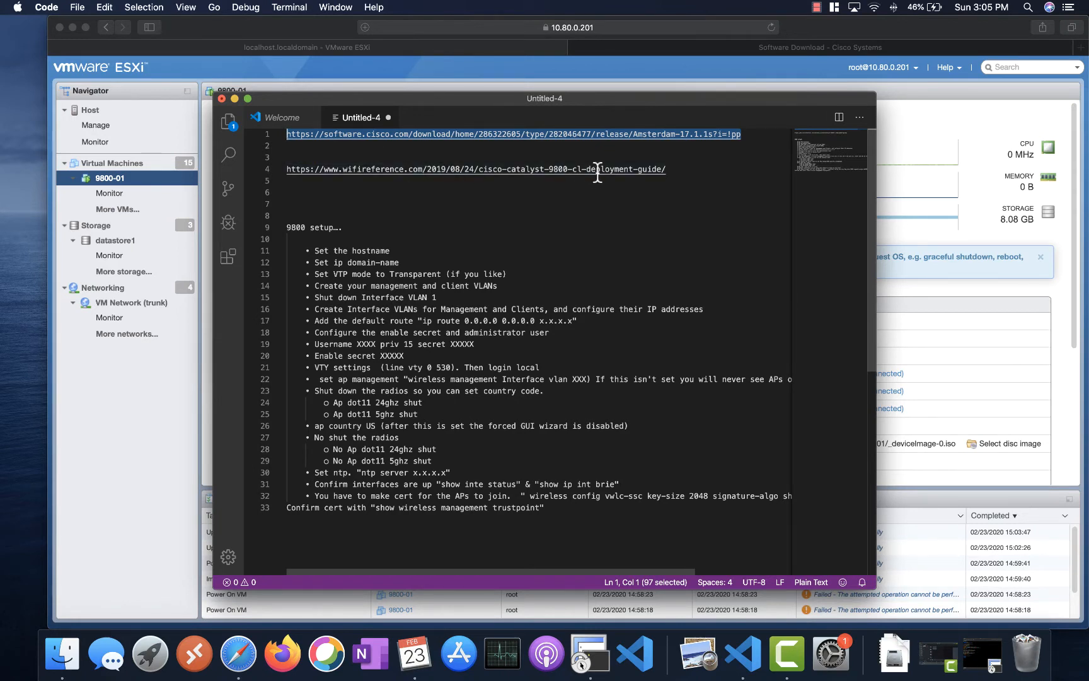
- Highlight checklist lines 12–30 in the notes, then go back to the 9800-01 console in Safari
left_click(351, 263)
left_click_drag(351, 263, 386, 473)
left_click(385, 474)
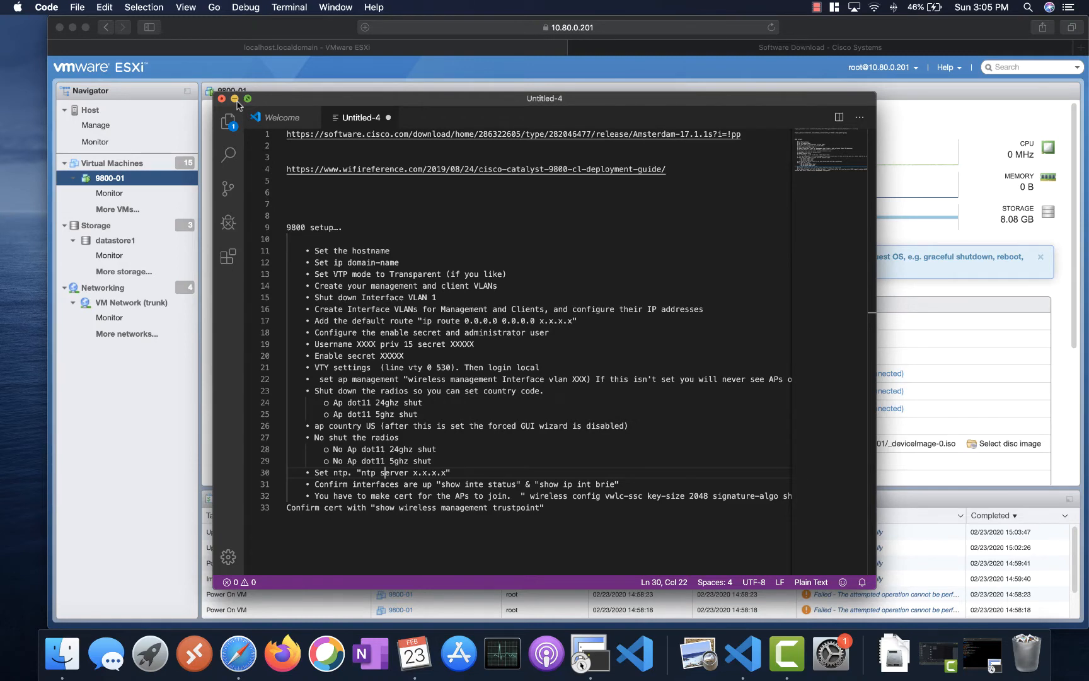
left_click(131, 418)
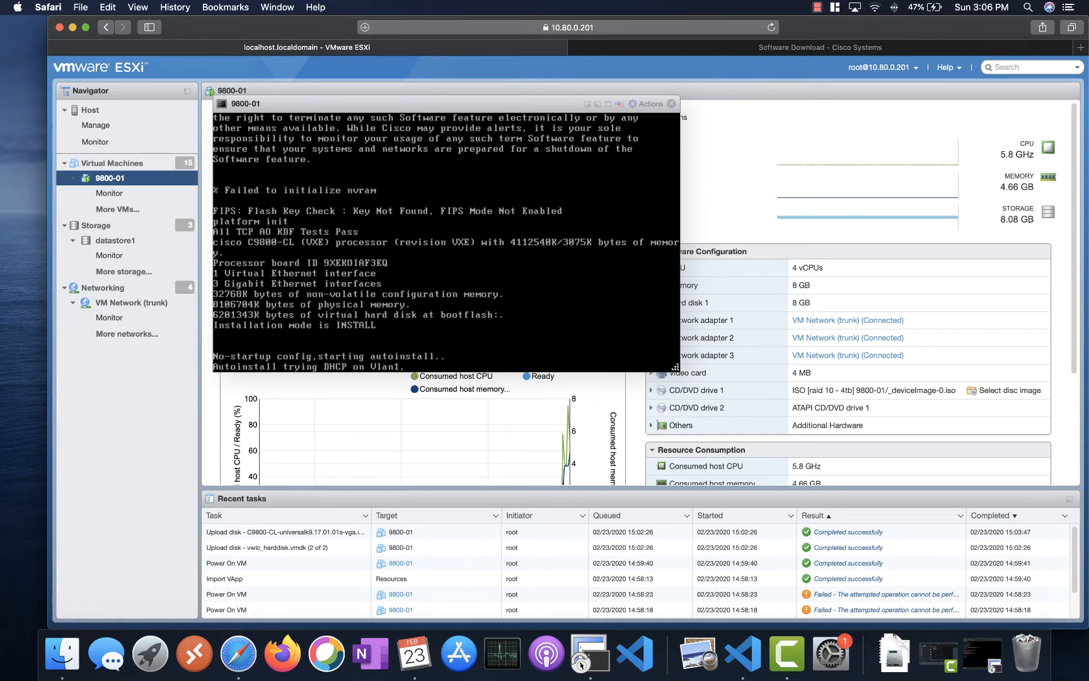
- Answer 'n' to the initial configuration dialog, terminate autoinstall, and enter 'en' to reach WLC#
key("Return")
key("Return")
key("Return")
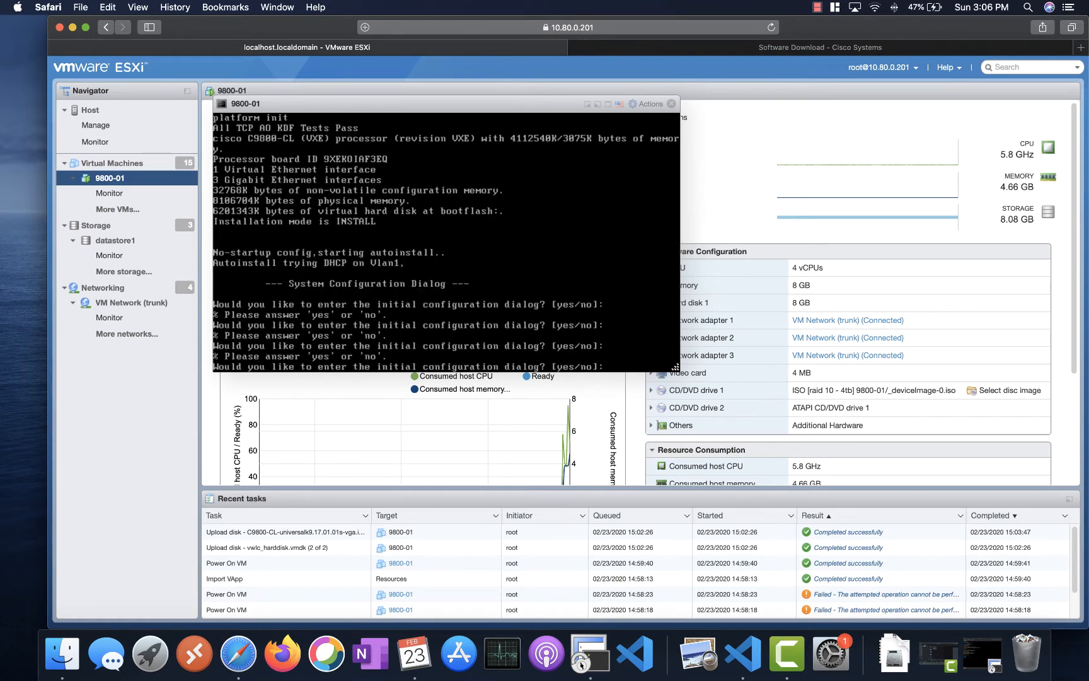
type("n")
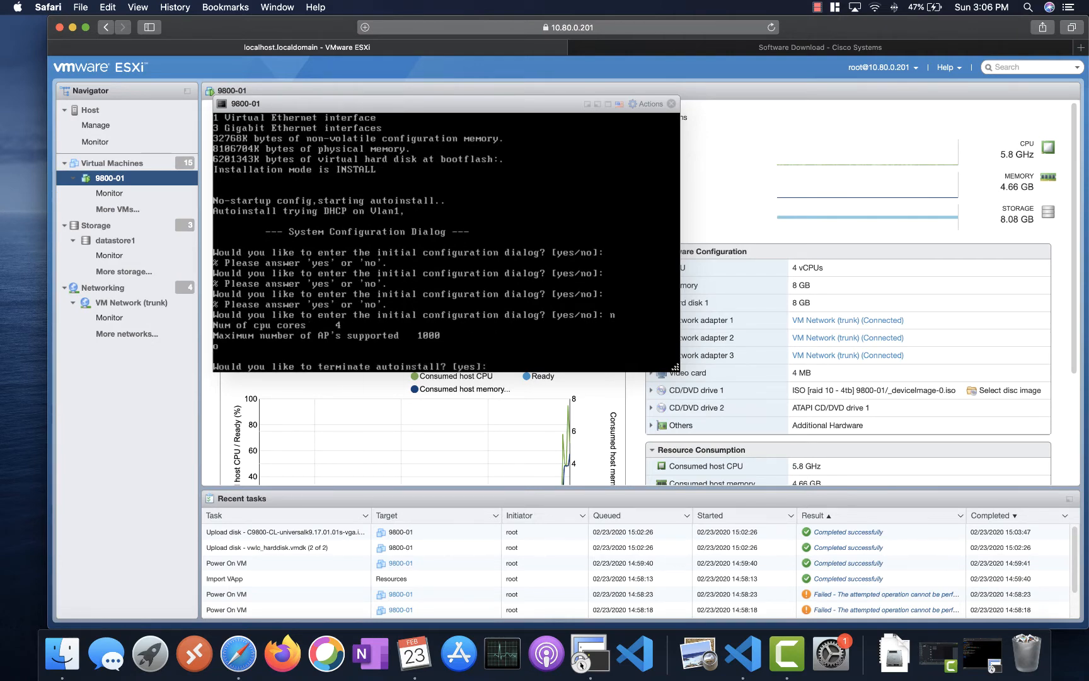
key("Return")
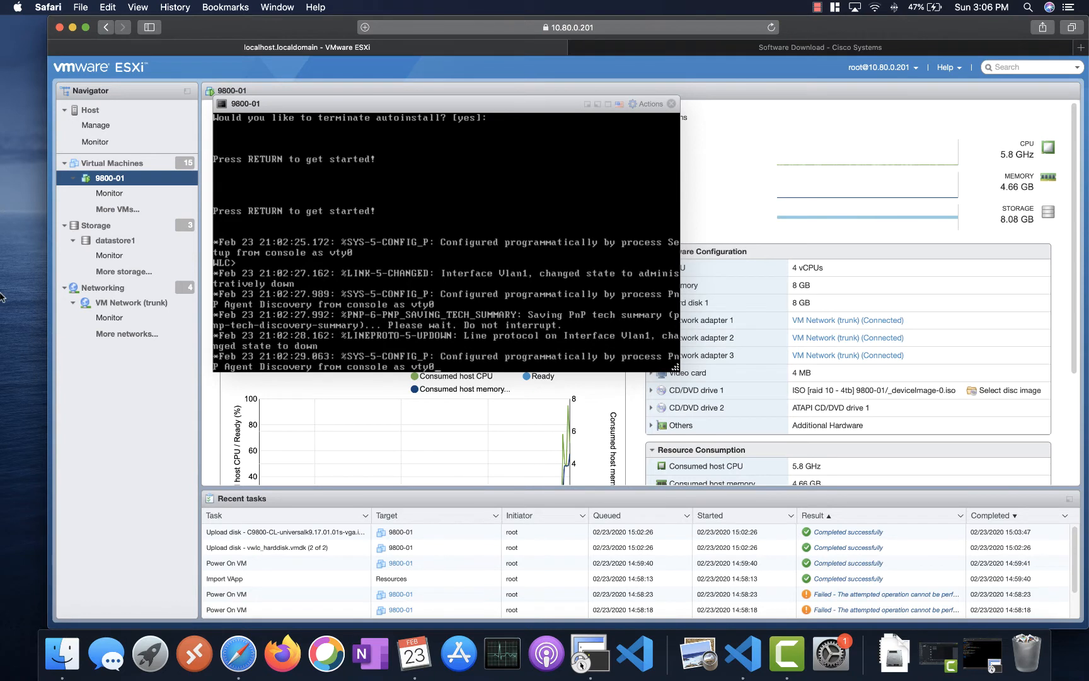
key("Return")
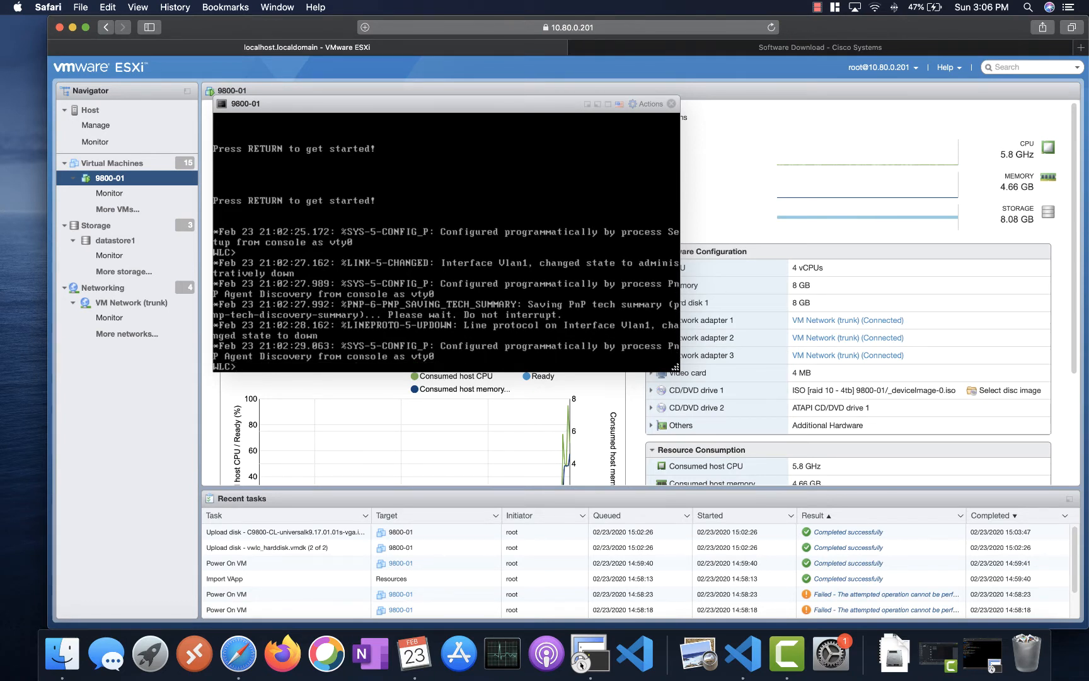
type("en")
key("Return")
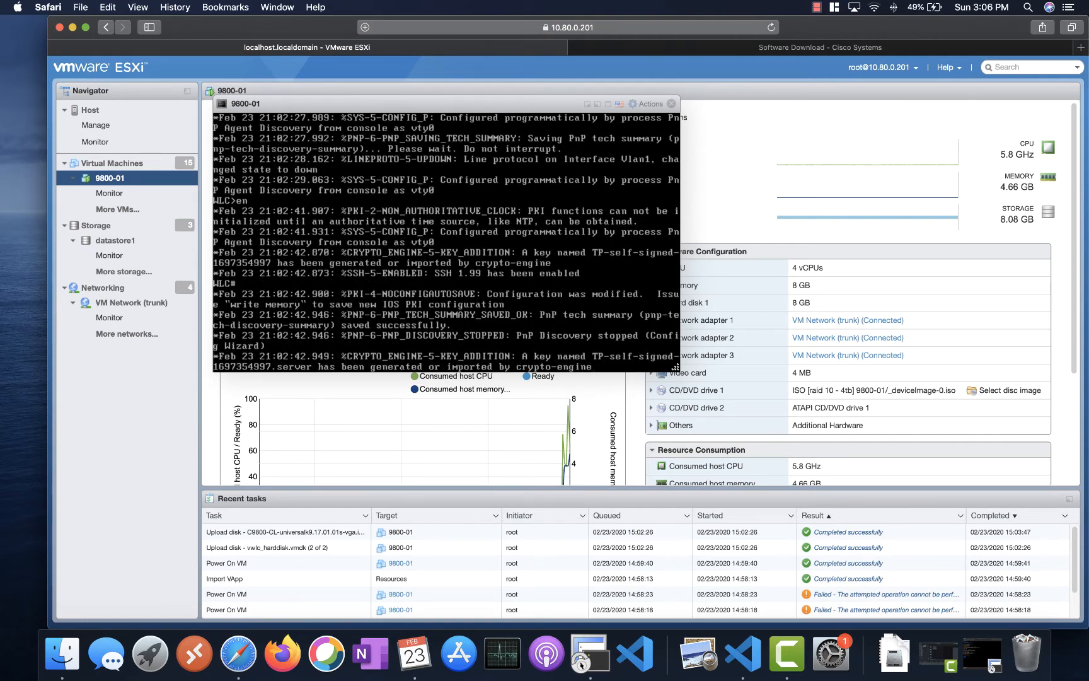
- Run show ip int brief on the 9800-01 console to list the interface status
key("Return")
key("Return")
key("Return")
key("Return")
key("Return")
key("Return")
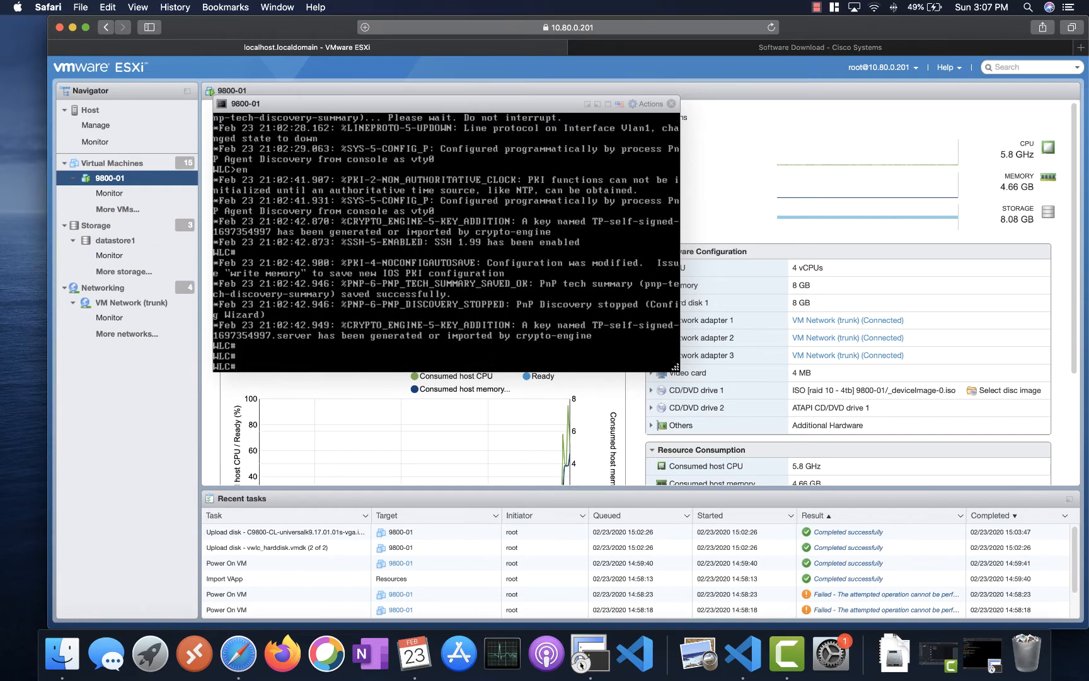
key("Return")
key("Return")
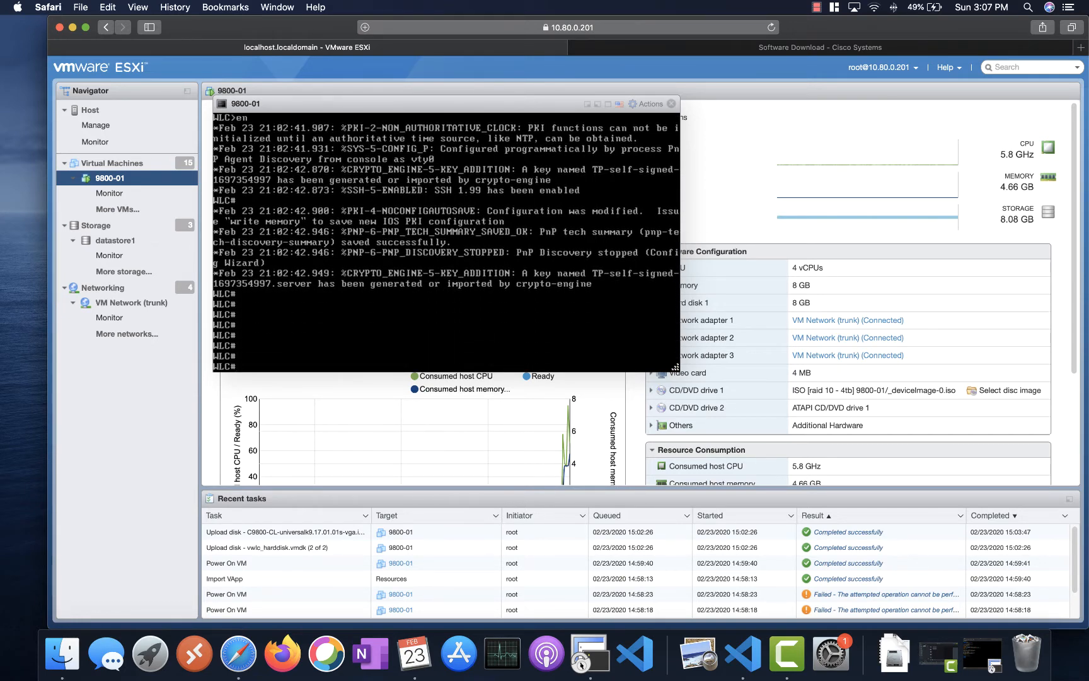
type("show ")
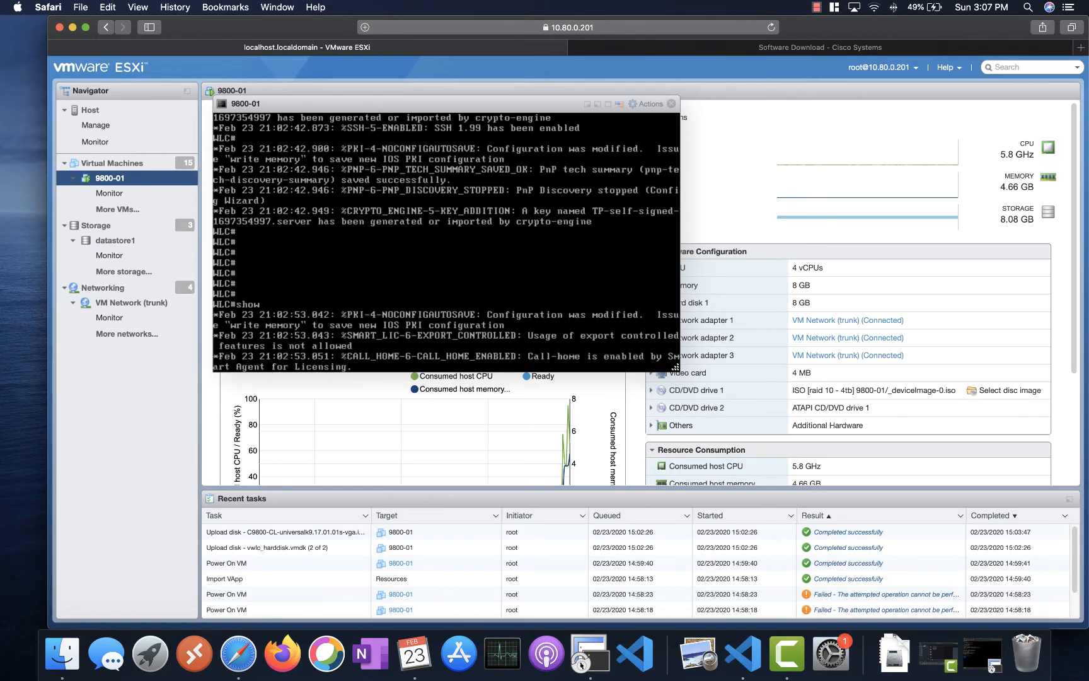
type("ip int br")
key("Tab")
key("Return")
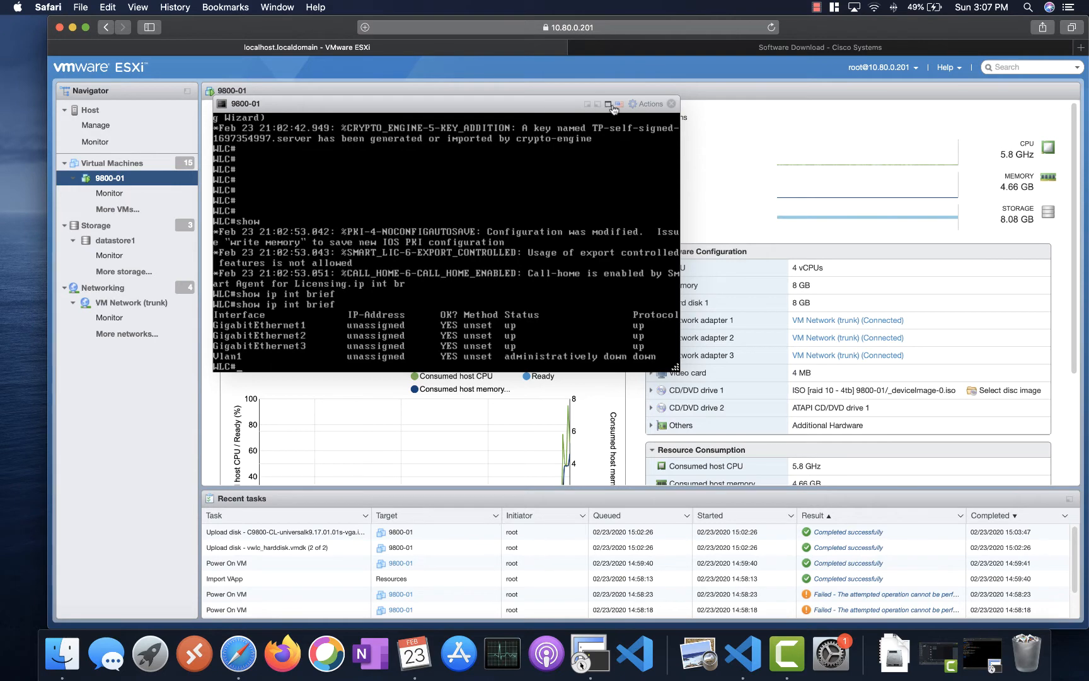
- Open the 9800-01 hardware settings from the VM actions and cancel without saving
left_click(648, 107)
mouse_move(643, 230)
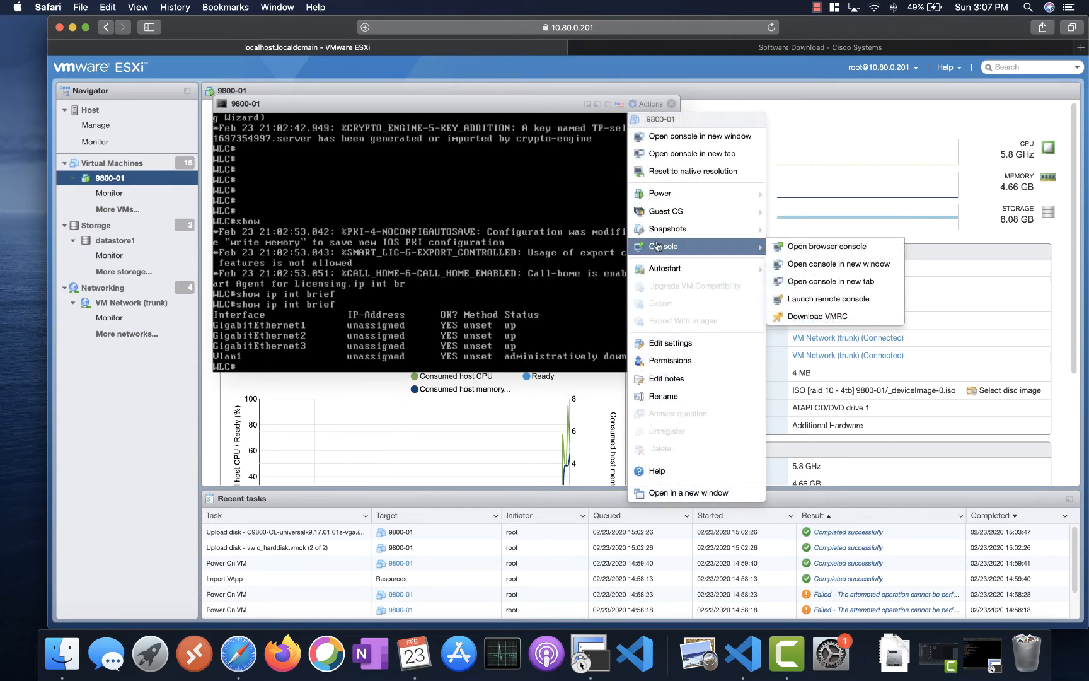
left_click(711, 348)
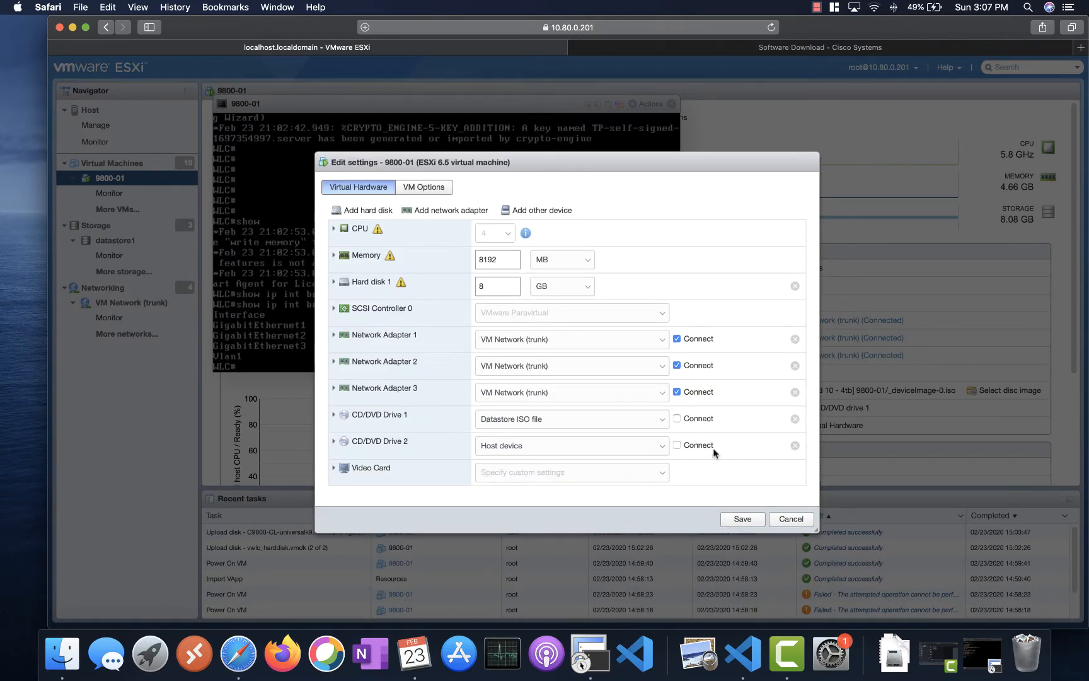
left_click(790, 519)
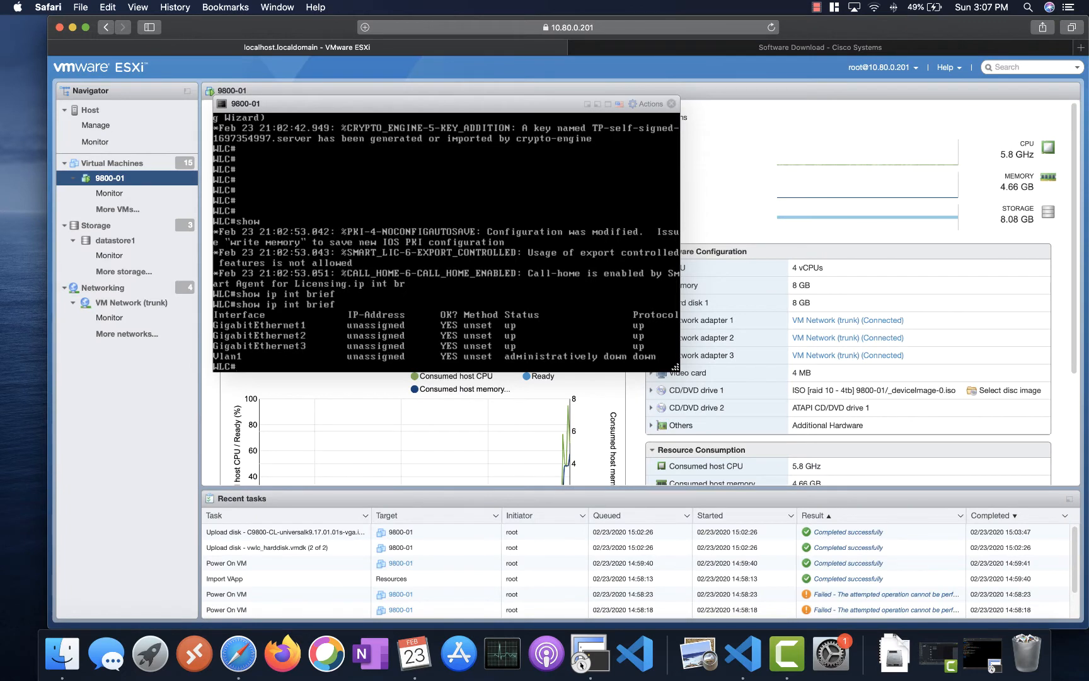
- In global configuration mode, shut down interfaces GigabitEthernet2 and GigabitEthernet3
key("Return")
key("Return")
key("Return")
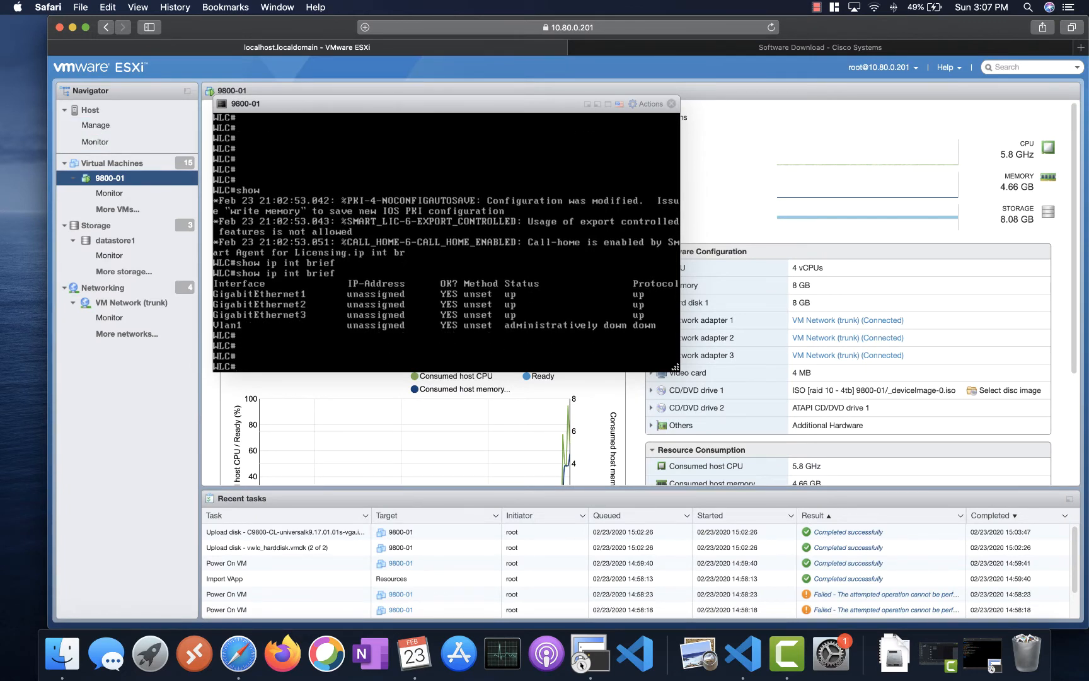
type("config t")
key("Return")
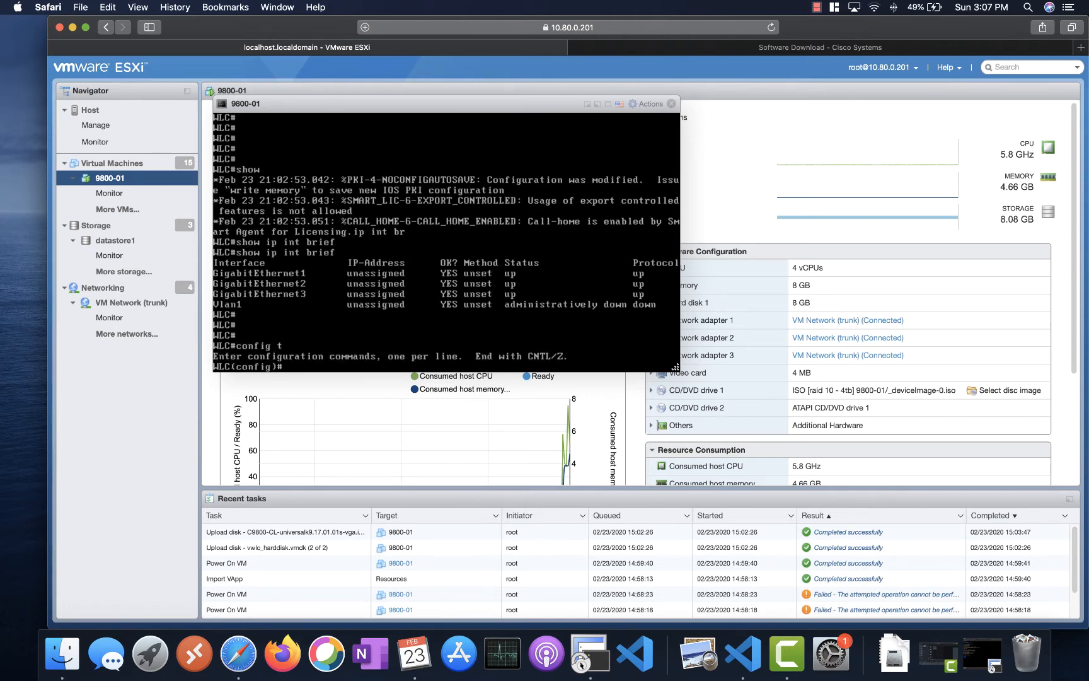
type("int g2")
key("Return")
type("shut")
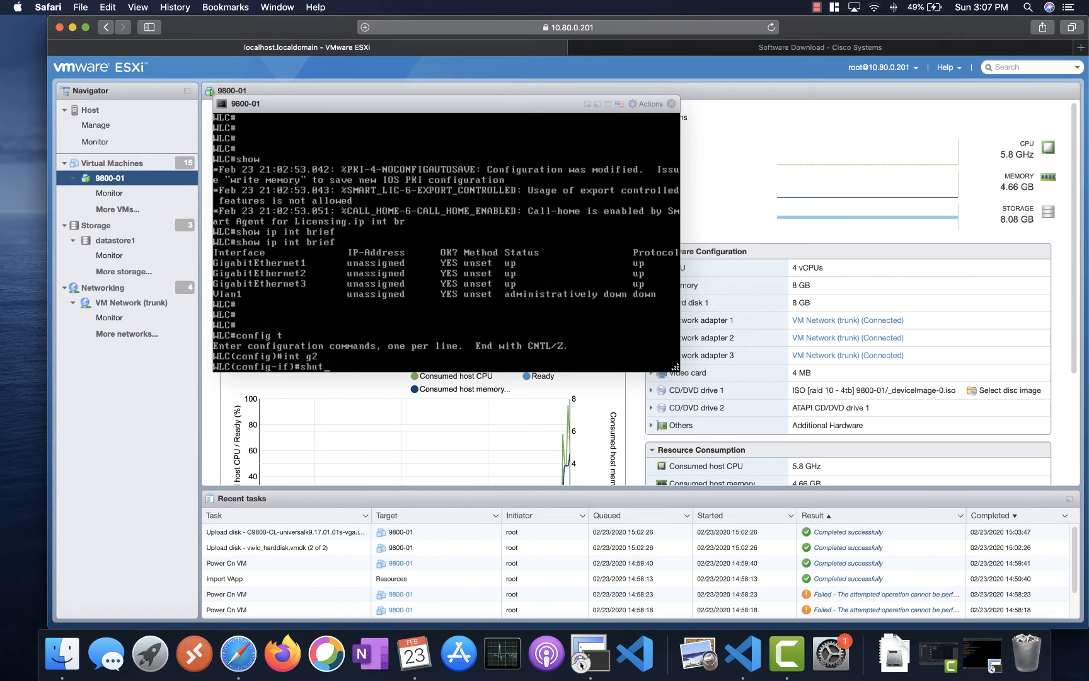
key("Return")
type("int g3")
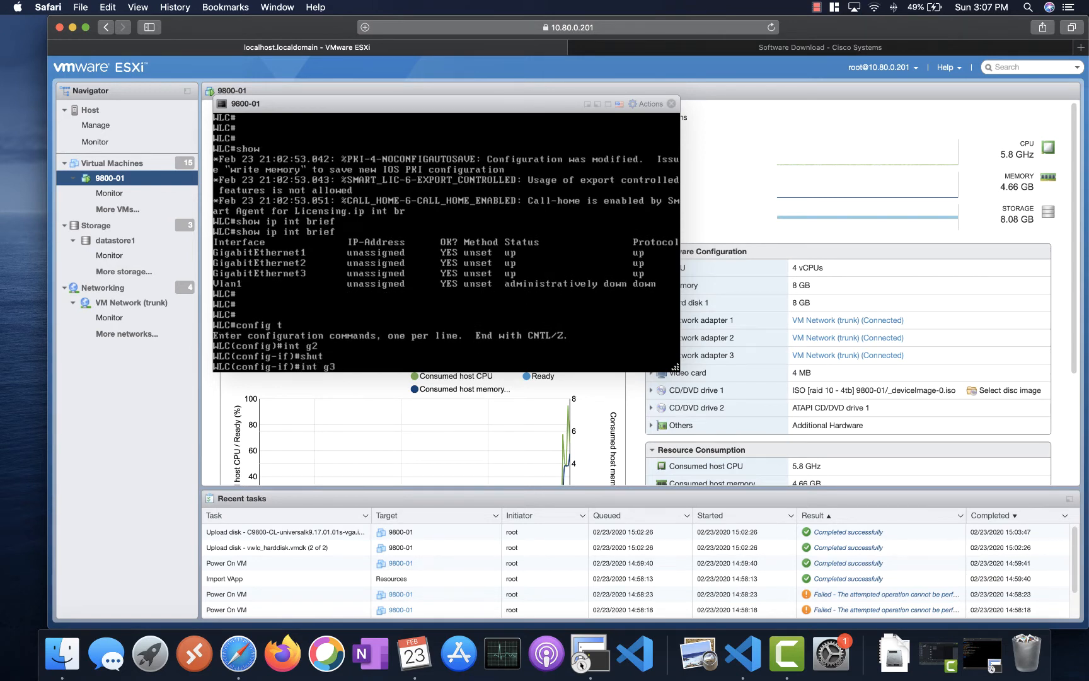
key("Return")
type("shut")
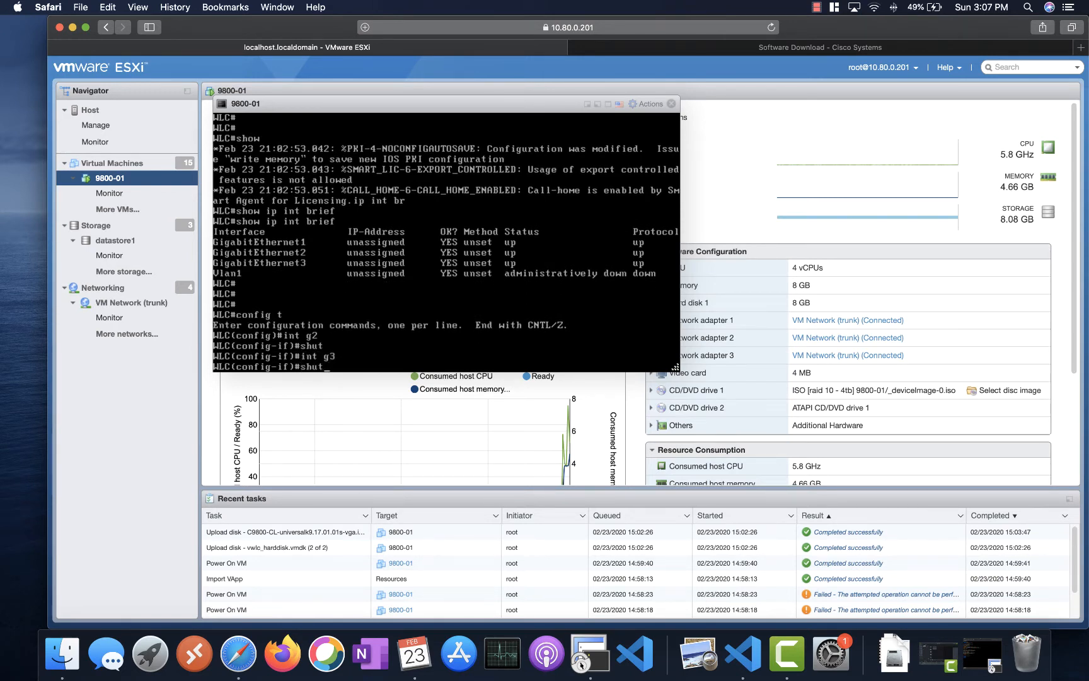
key("Return")
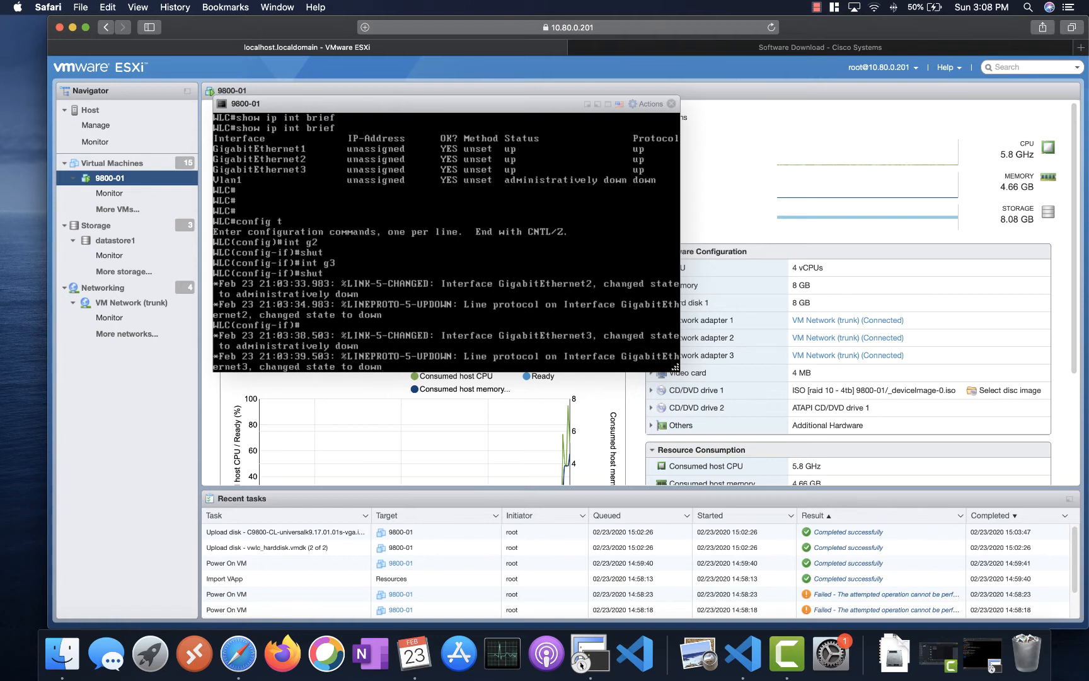
- Leave configuration mode and run show ip int brief to confirm only GigabitEthernet1 is up
key("Return")
key("Return")
key("Return")
key("Return")
key("Return")
key("Return")
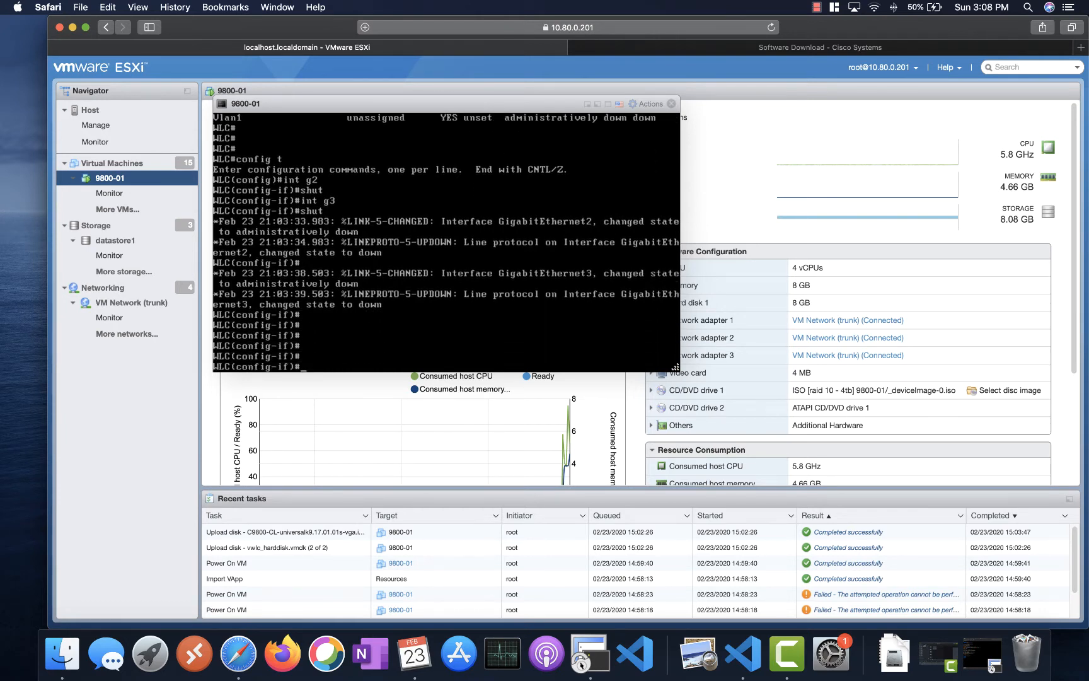
type("end")
key("Return")
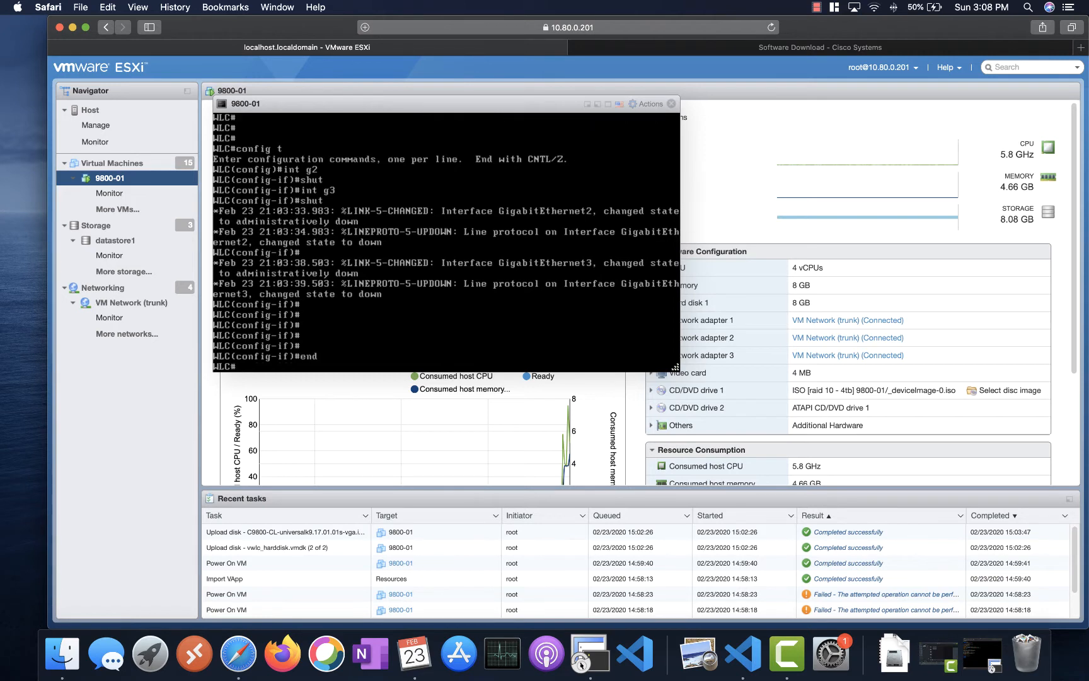
type("s")
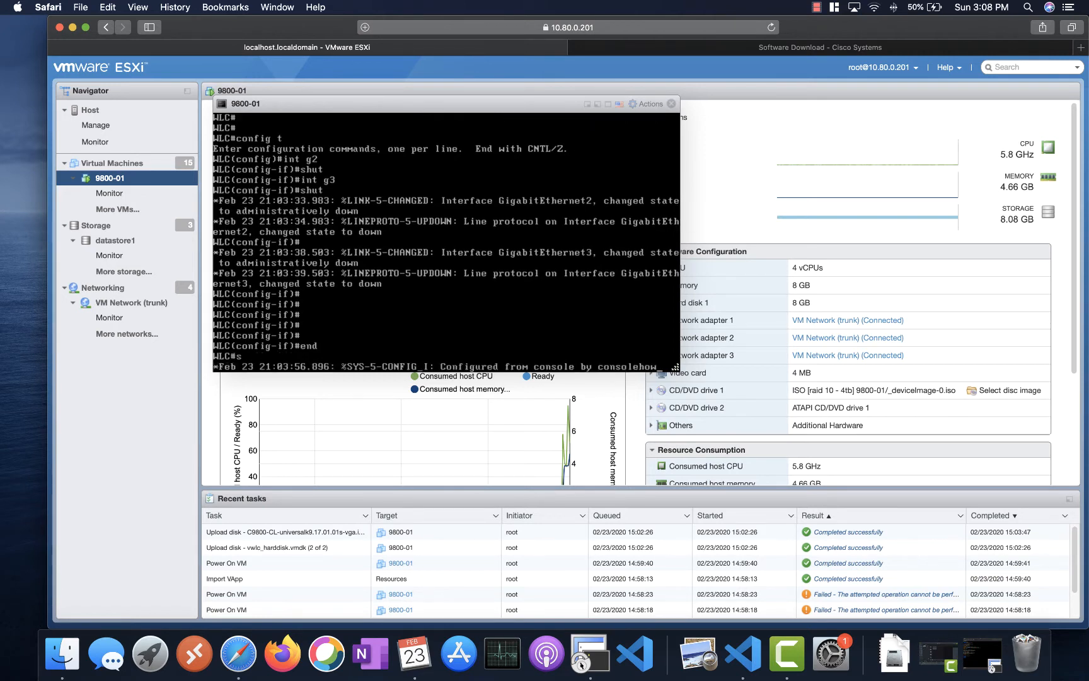
key("Return")
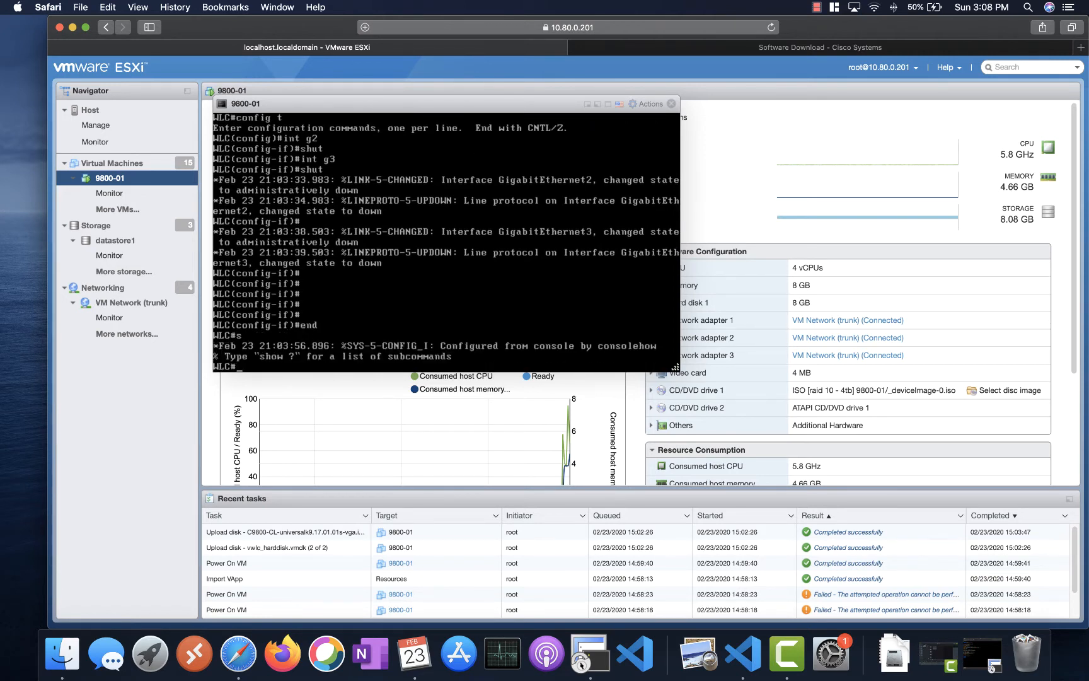
type("show ip int br")
key("Tab")
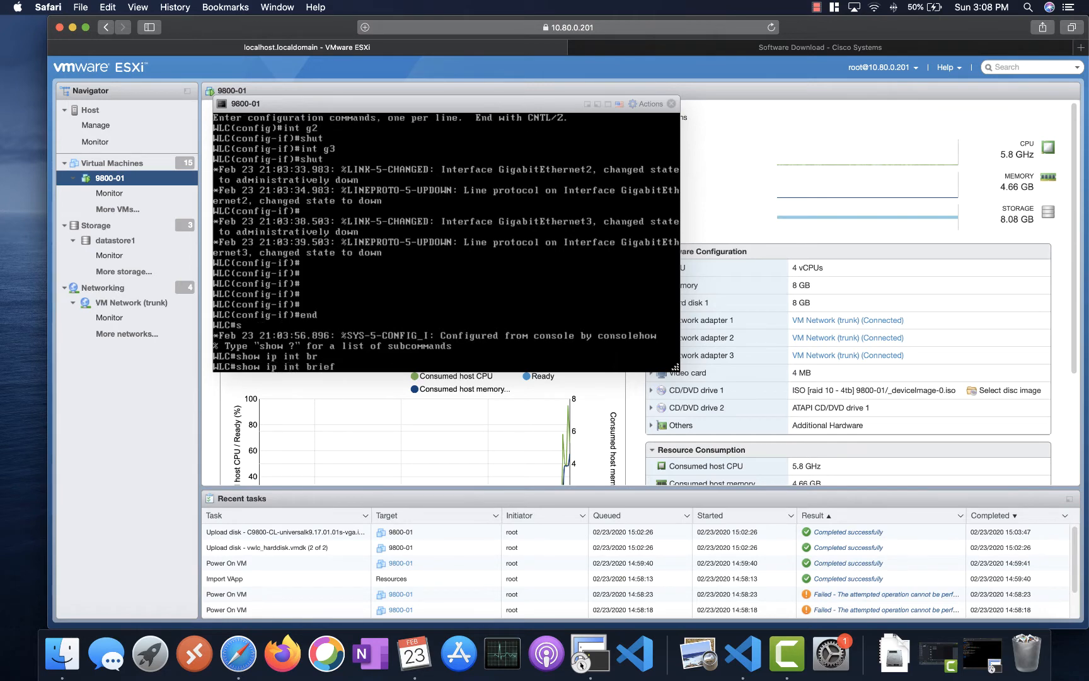
key("Return")
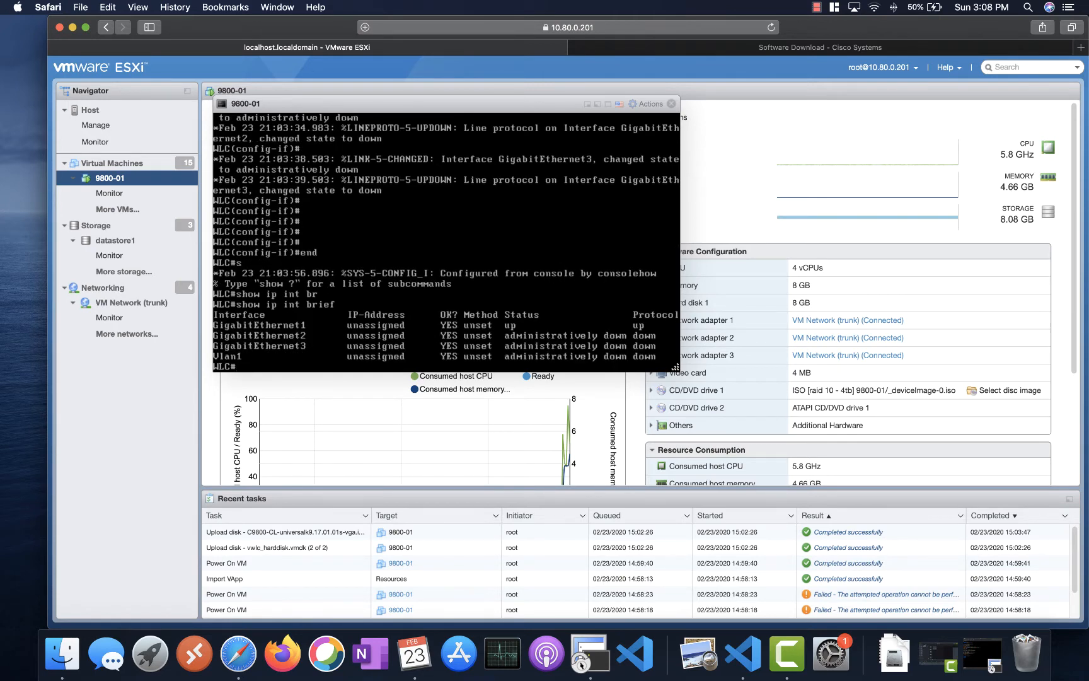
key("Return")
key("Return")
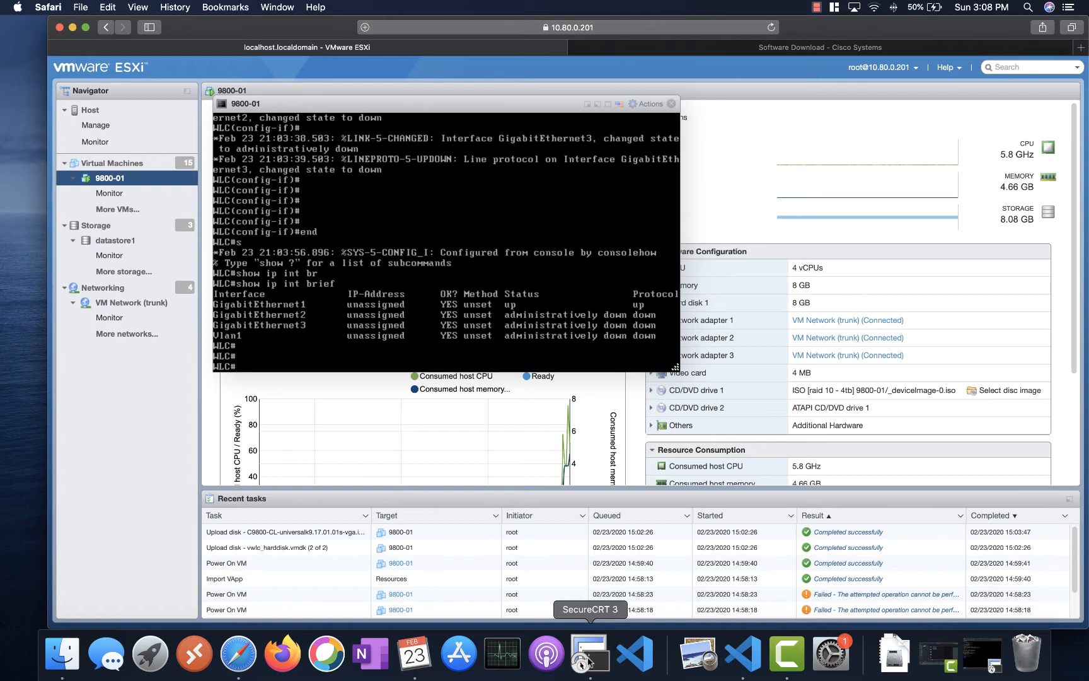
- Check the setup notes, then set the controller hostname to 9800-01 in config mode
left_click(627, 658)
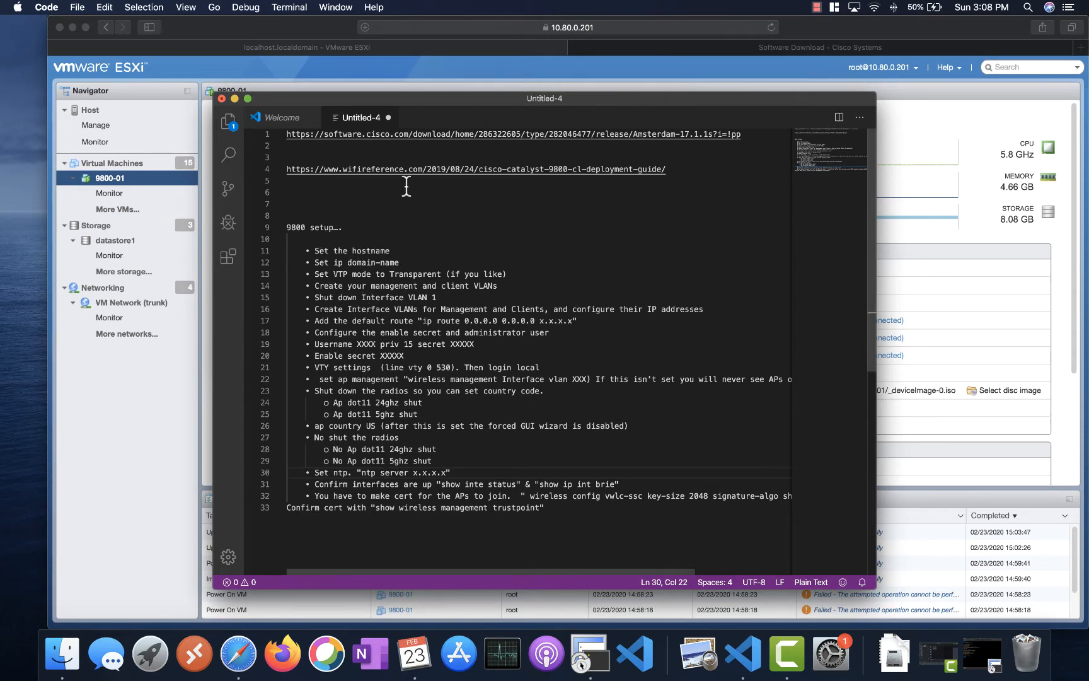
left_click_drag(310, 99, 474, 106)
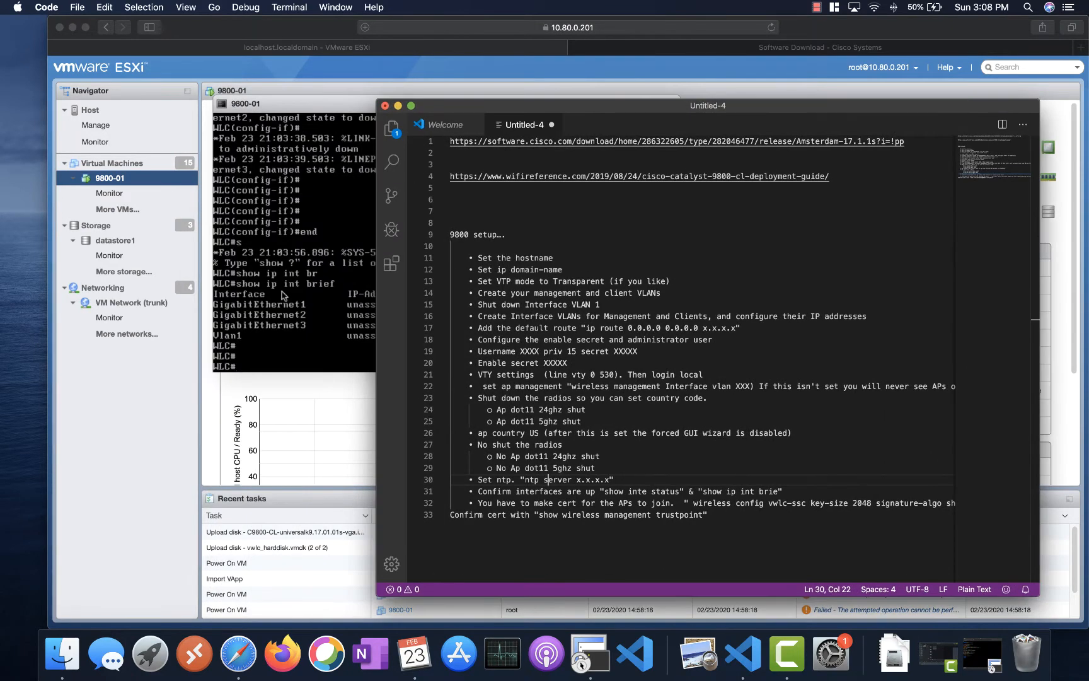
left_click(284, 296)
type("confi t")
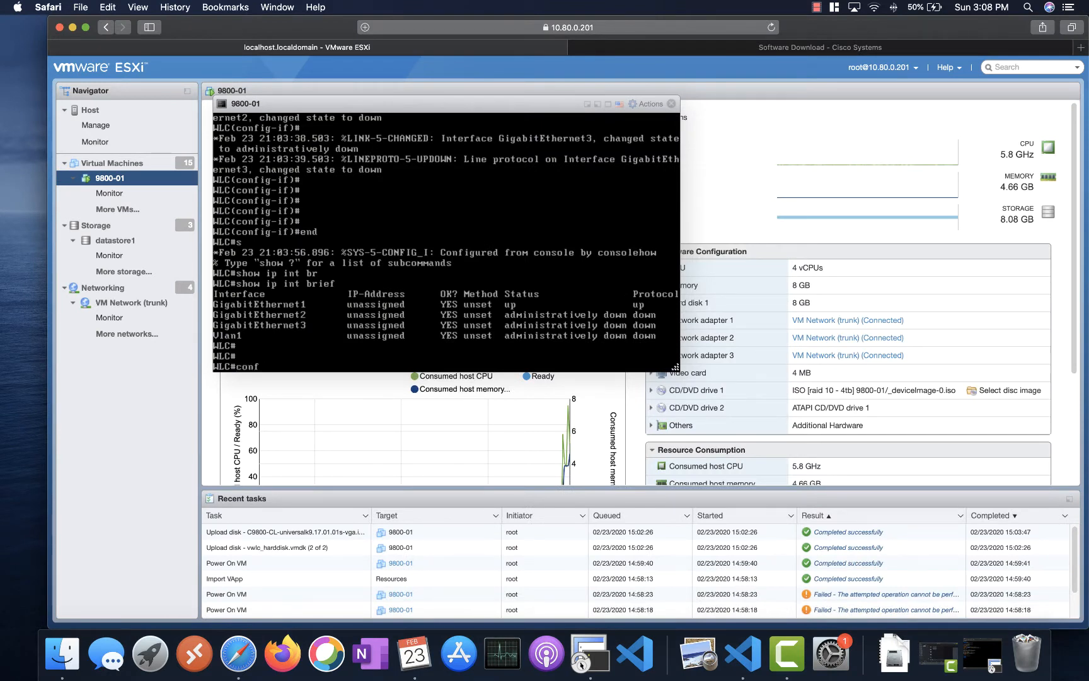
key("Return")
type("hos")
key("Tab")
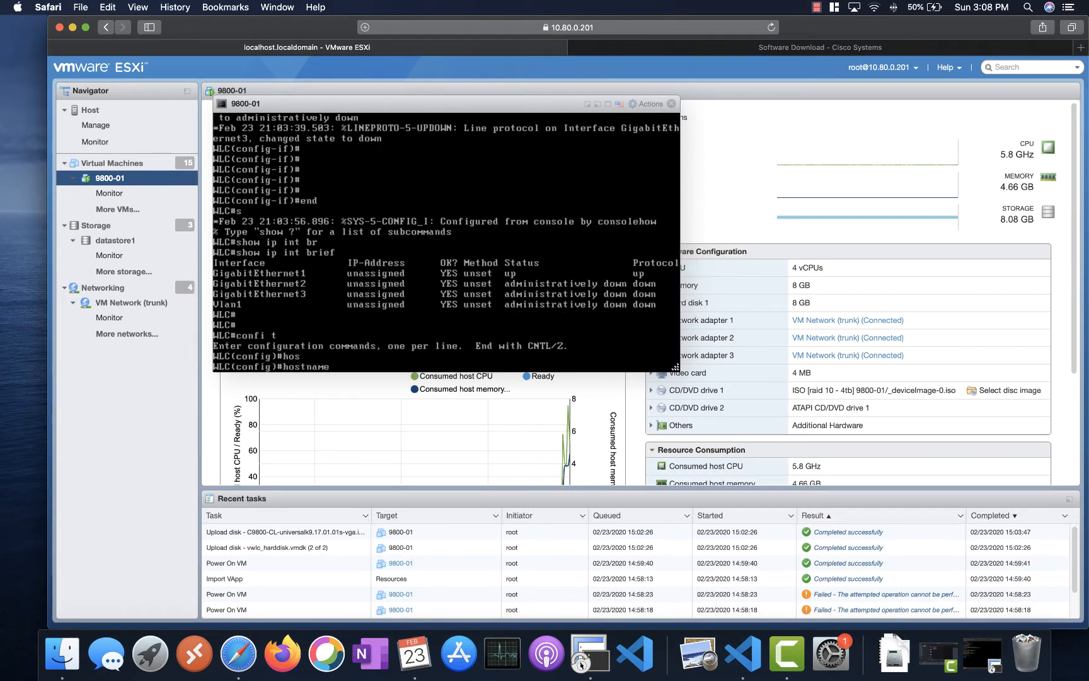
type("9800-01")
key("Return")
- Set the IP domain name to wlangeeks.com
type("ip do")
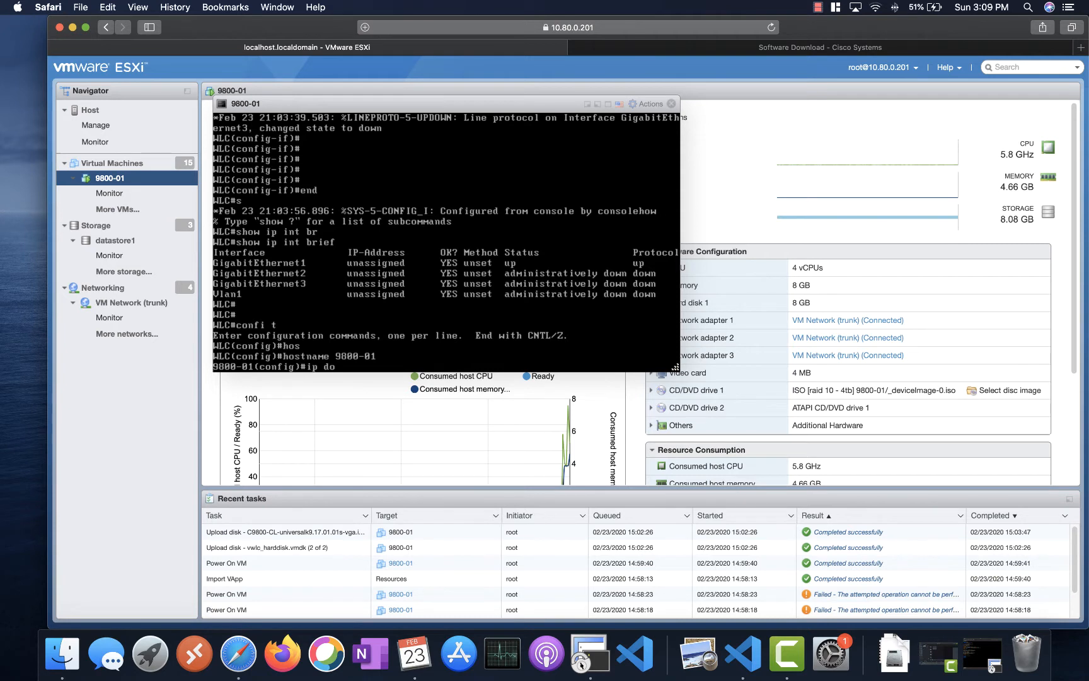
key("Tab")
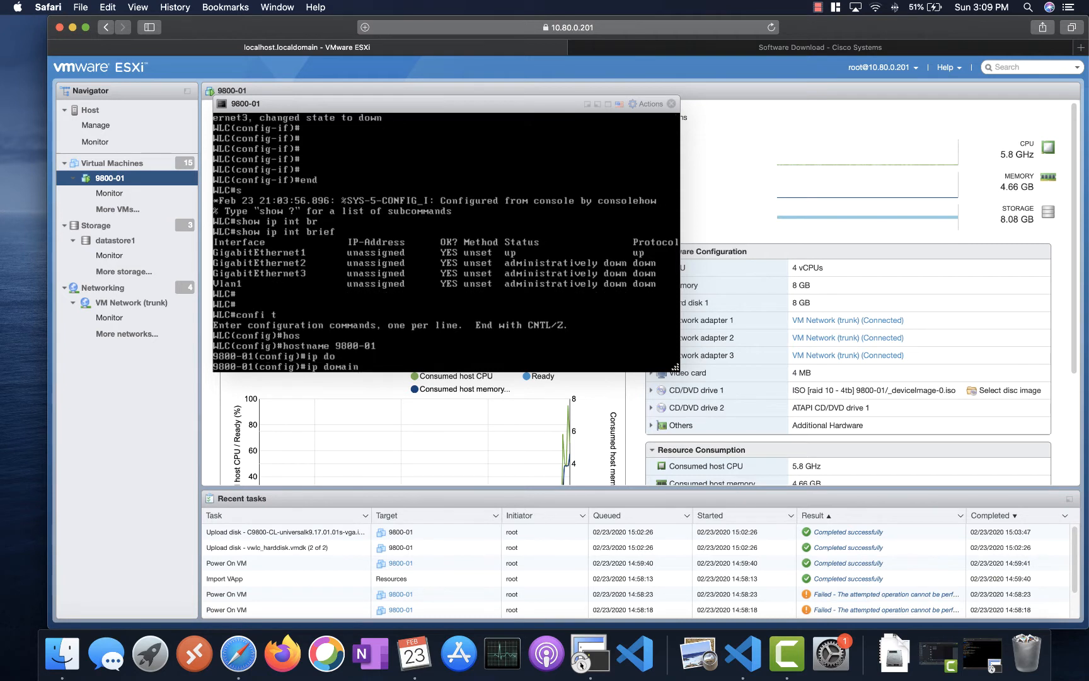
type("-")
key("Tab")
type("n")
key("Tab")
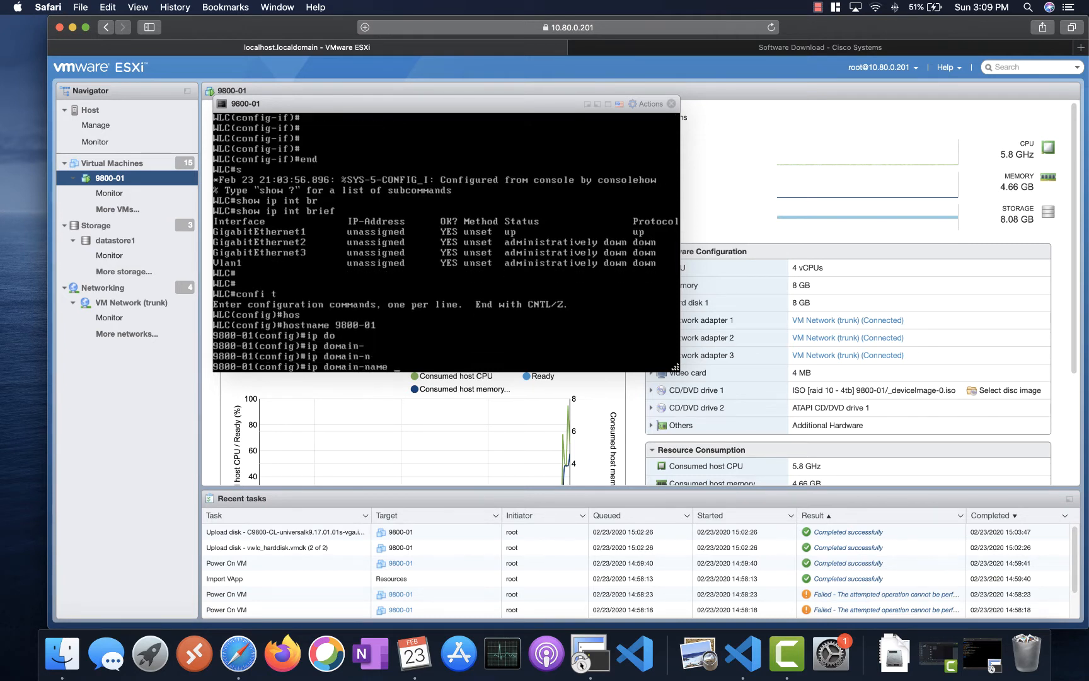
type("wlangeeks.com")
key("Return")
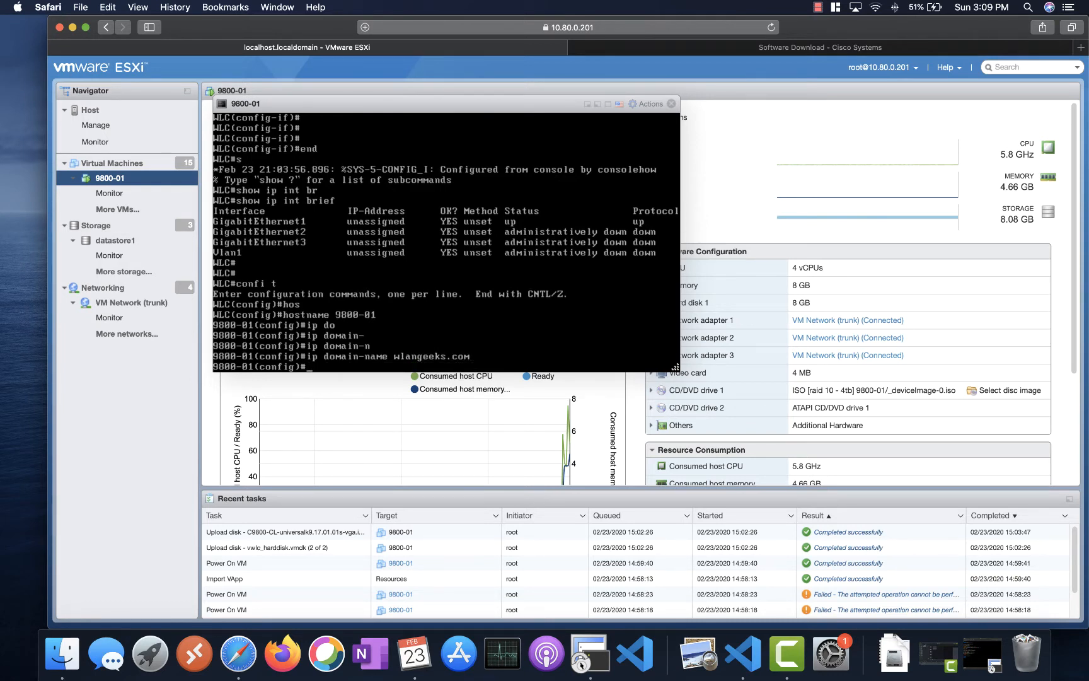
- Mark the VTP mode step in the setup notes and return to the console
left_click(629, 653)
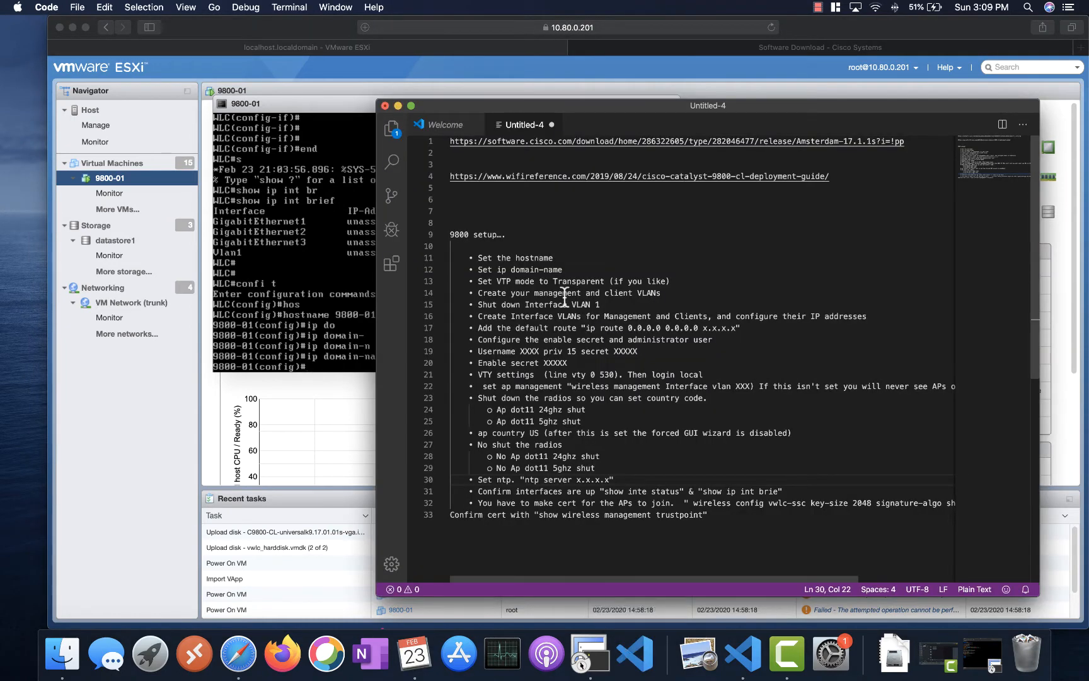
left_click_drag(549, 281, 450, 281)
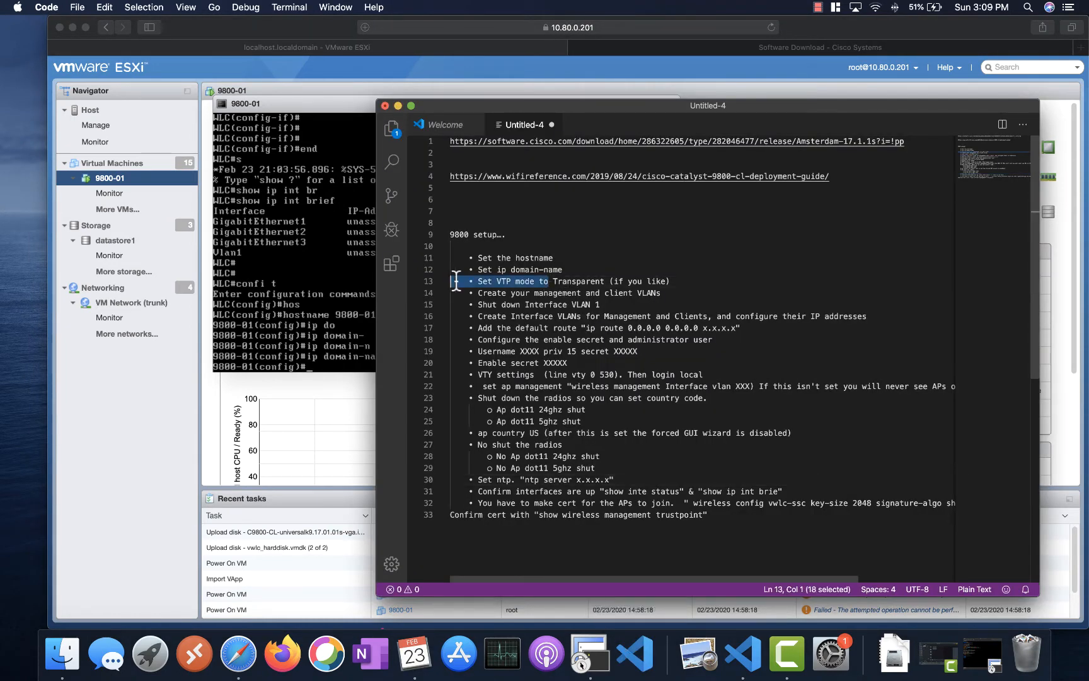
left_click(279, 294)
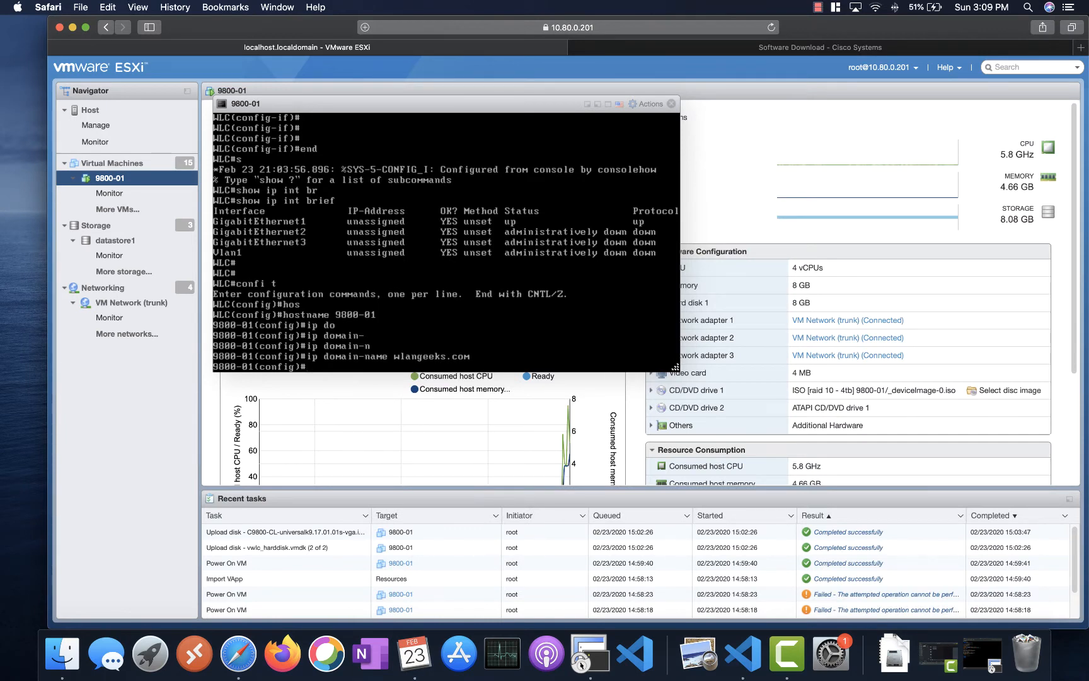
- Create VLAN 70 named management and VLAN 80 named guest
type("vlan 70")
key("Return")
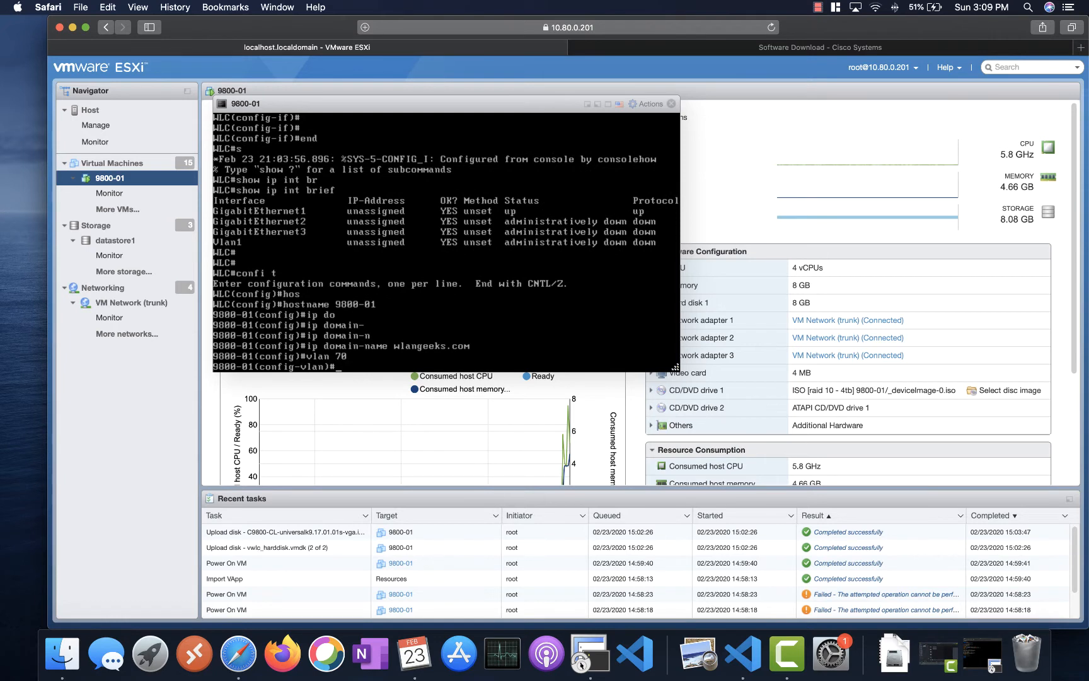
type("name management")
key("Return")
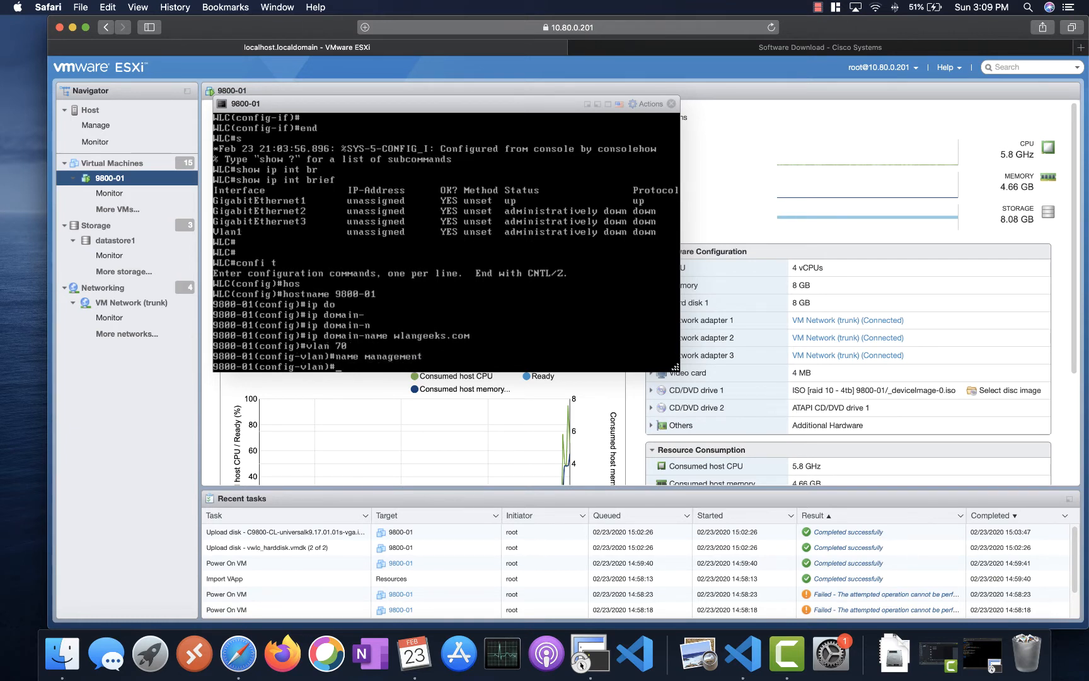
type("vlan 80")
key("Return")
type("nage ")
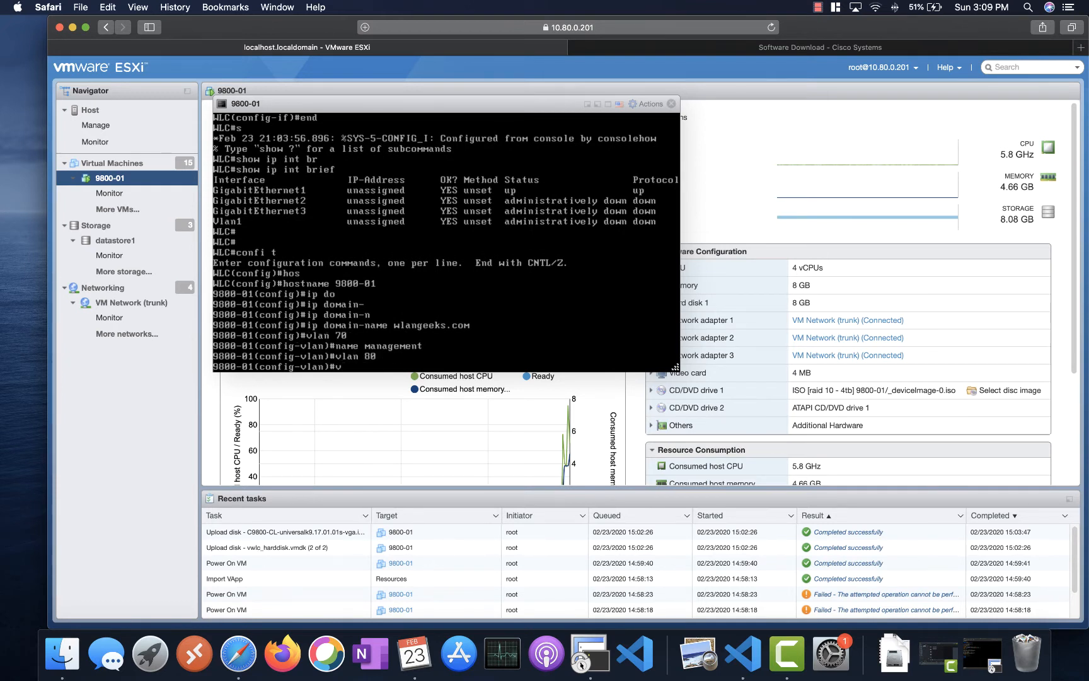
type("gues")
key("BackSpace")
key("BackSpace")
key("BackSpace")
key("BackSpace")
key("BackSpace")
key("BackSpace")
key("BackSpace")
type("me guest")
key("Return")
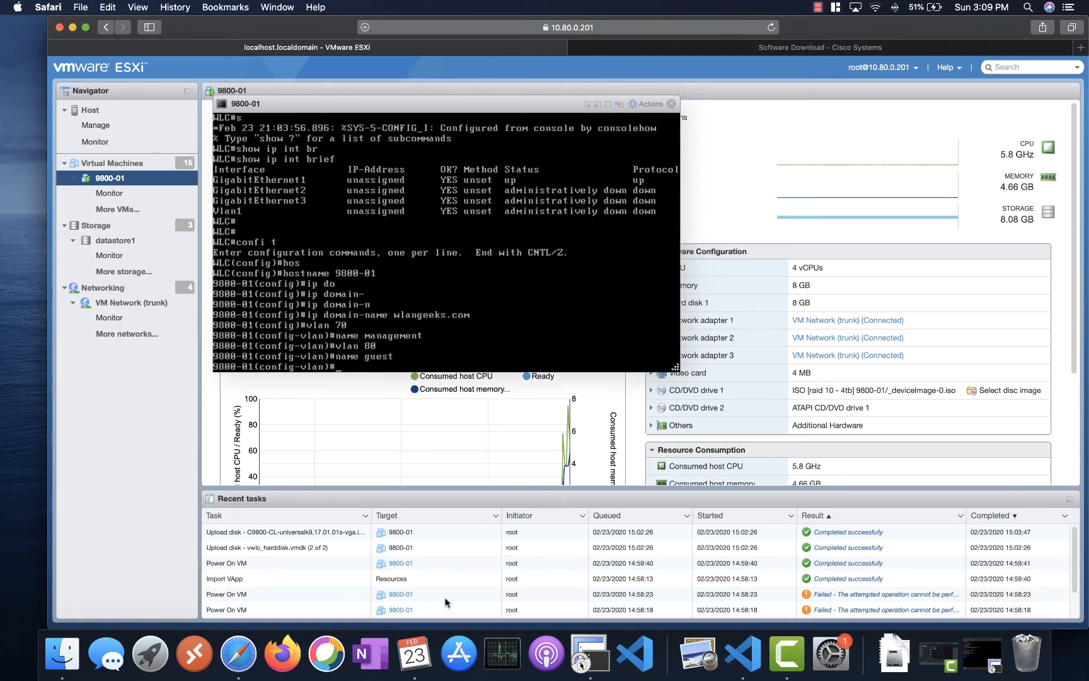
- Try deleting interface VLAN 1 with 'no int vlan 1', then shut it down instead
left_click(637, 662)
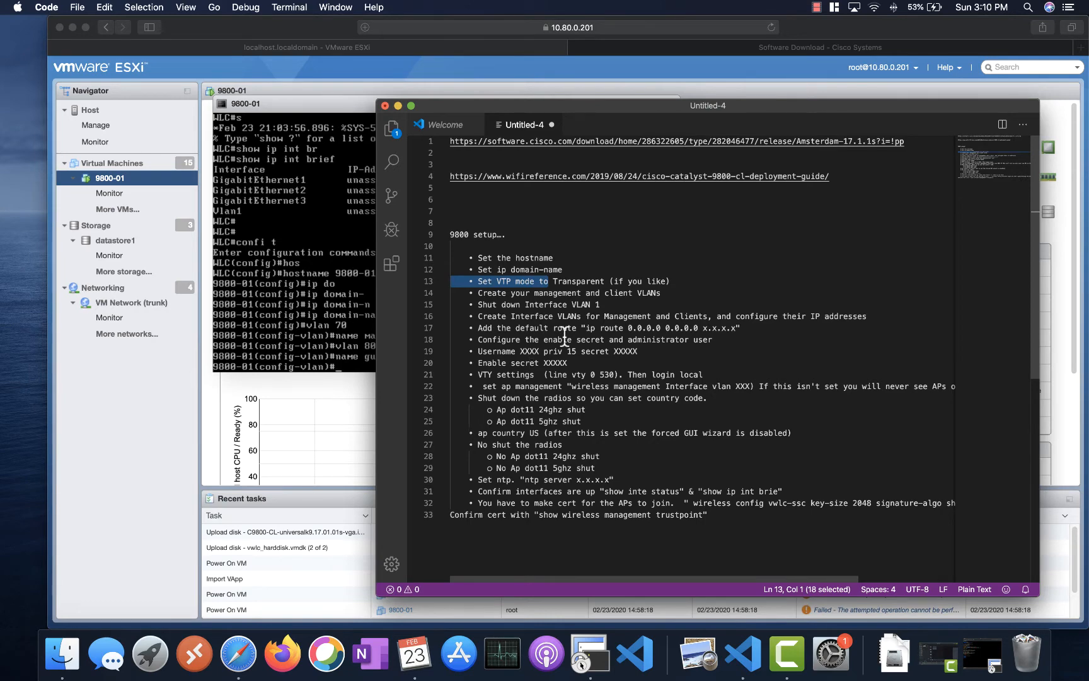
left_click(308, 330)
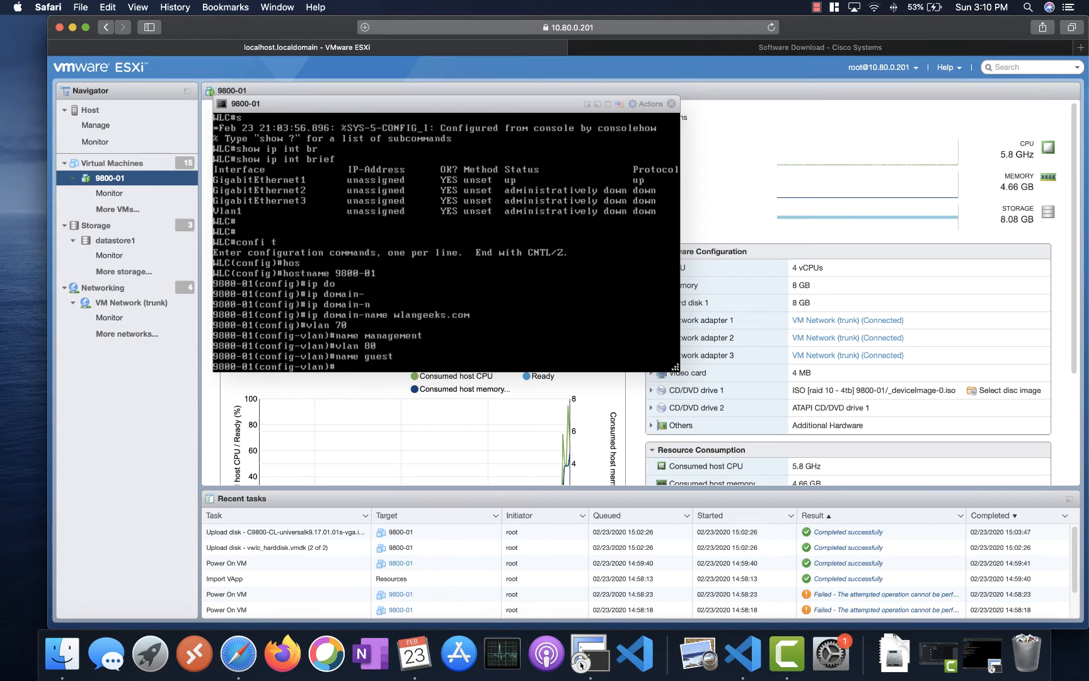
type("no int vlan 1")
key("Return")
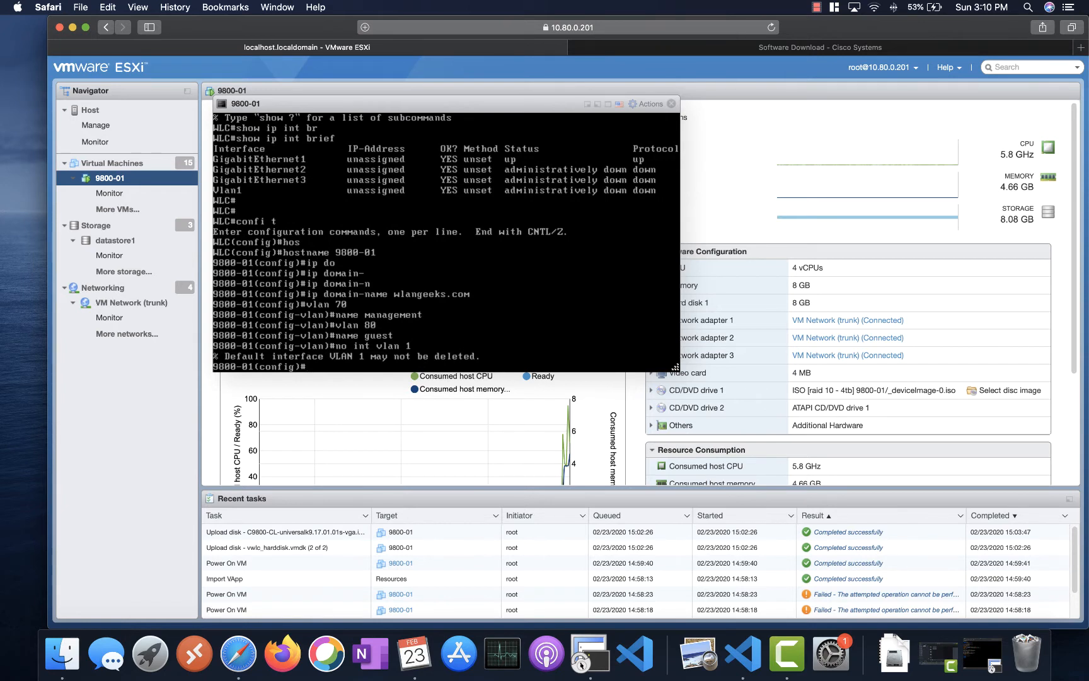
type("int vlan 1")
key("Return")
type("shut")
key("Return")
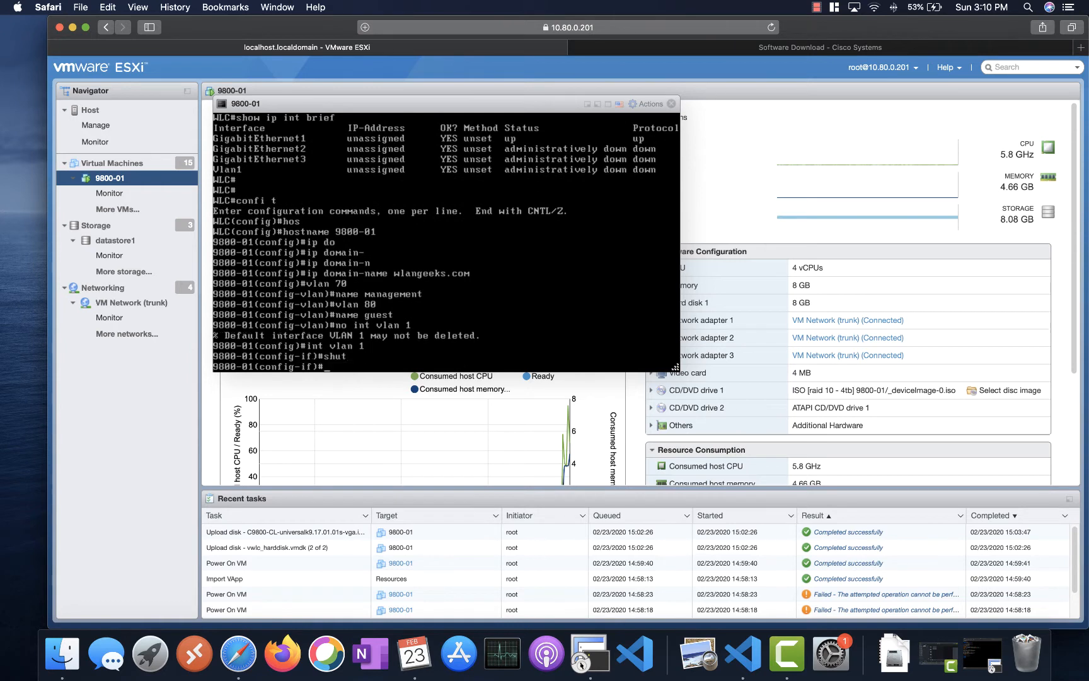
- Give interface VLAN 70 IP address 10.70.0.51 255.255.255.0 and enable it with no shut
type("int vlan 70")
key("Return")
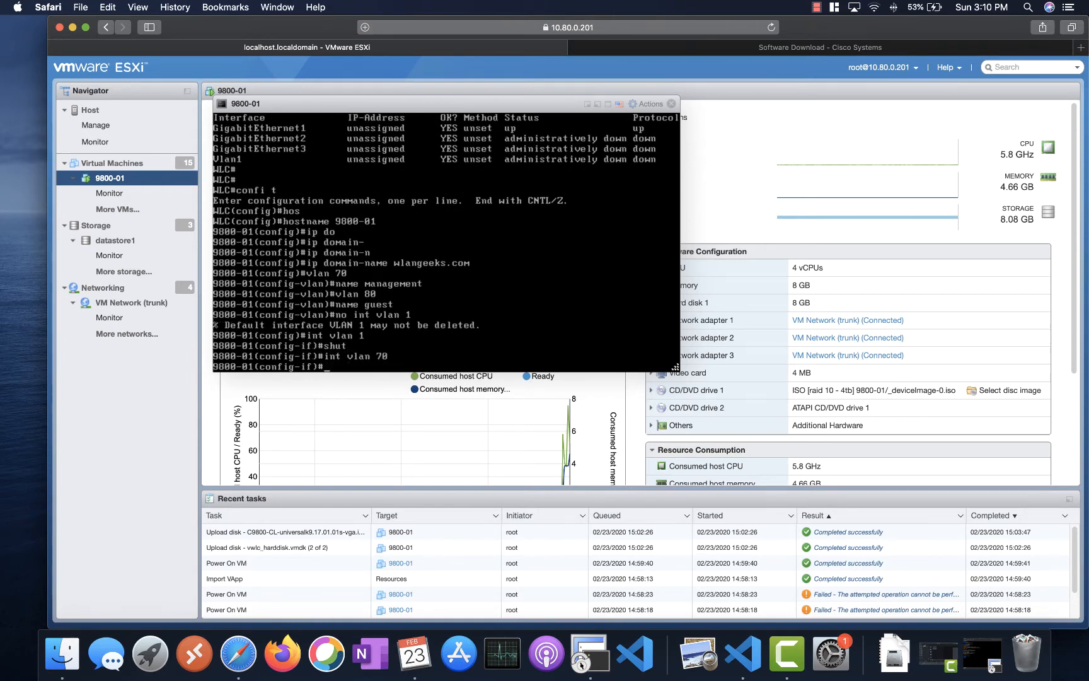
type("10.70.0.51 25")
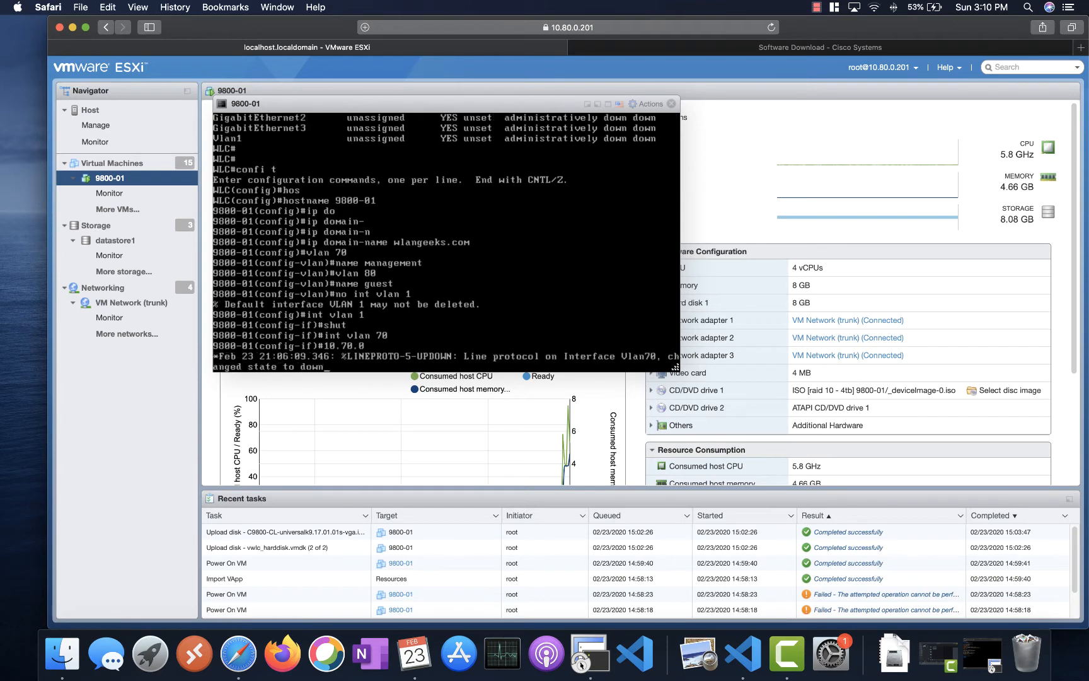
type("5.255.255.0")
key("Return")
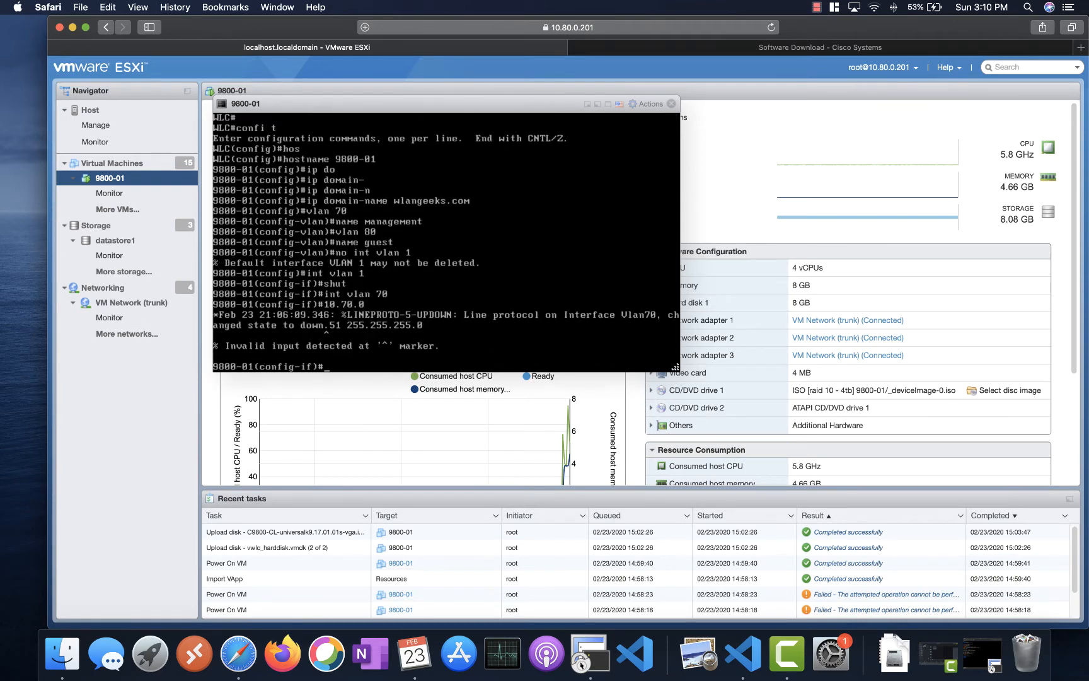
key("Up")
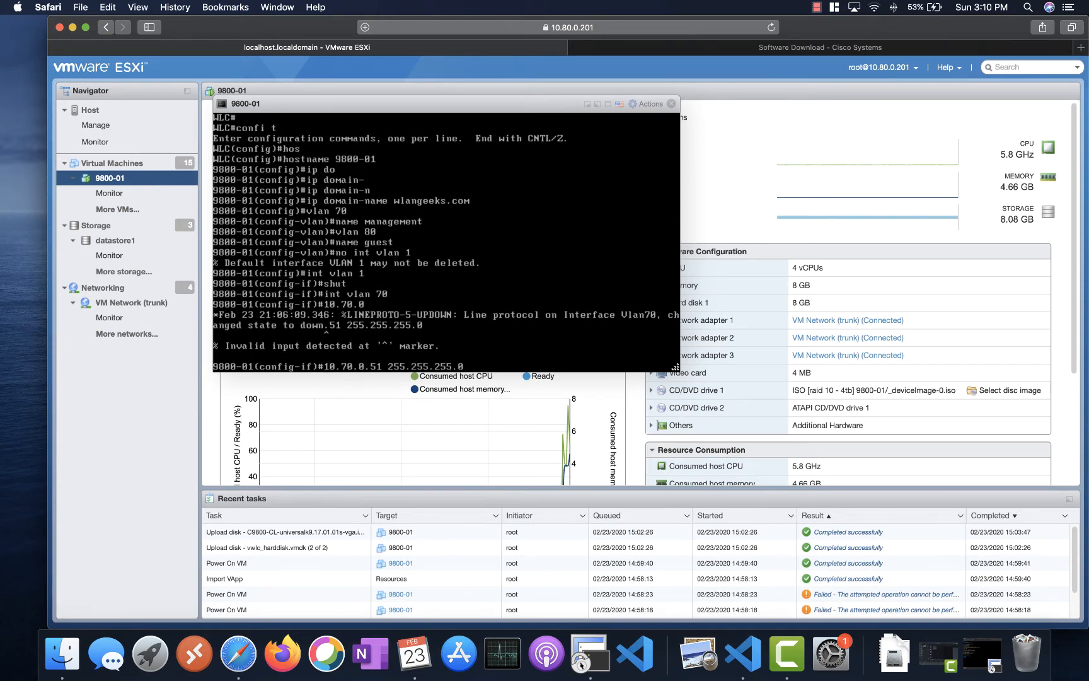
type("ip address")
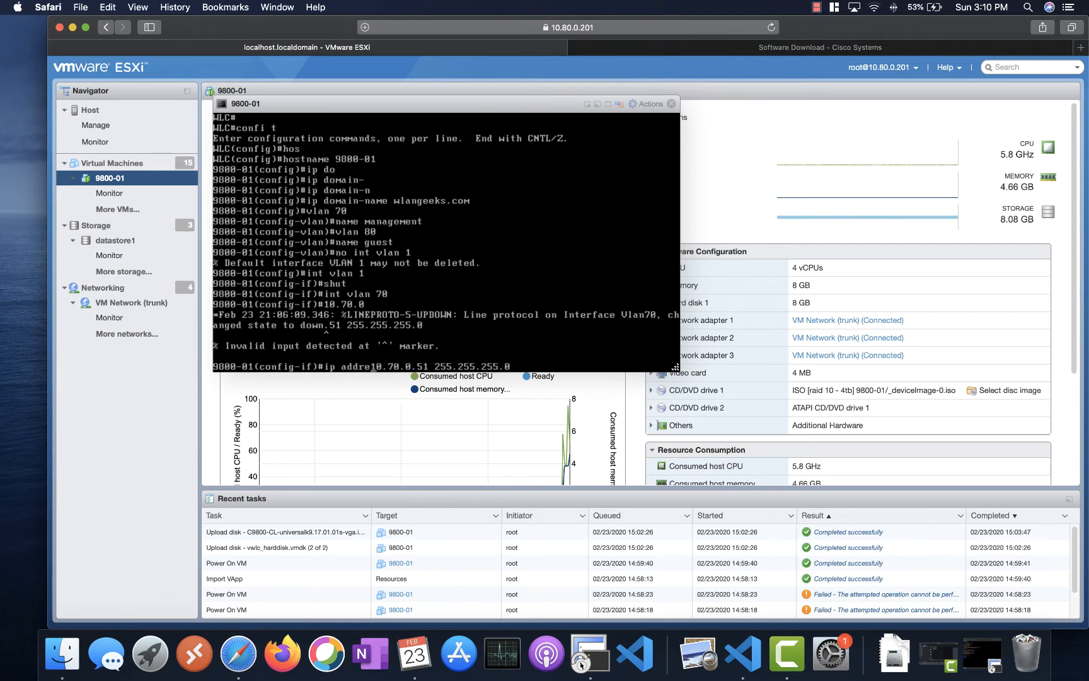
key("Return")
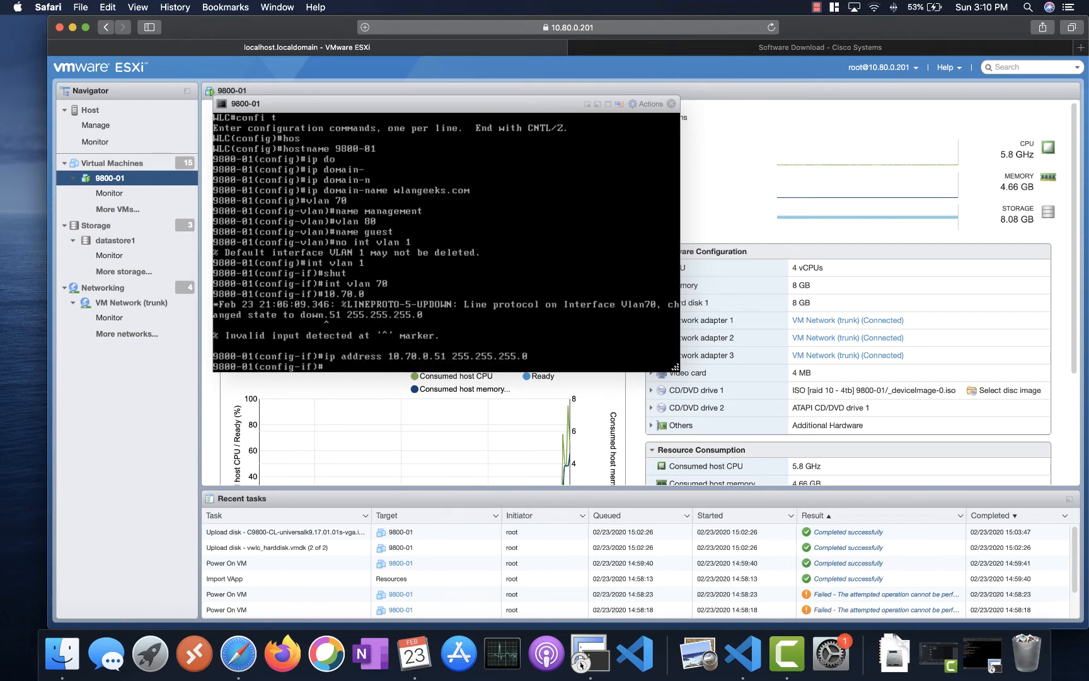
type("no shut")
key("Return")
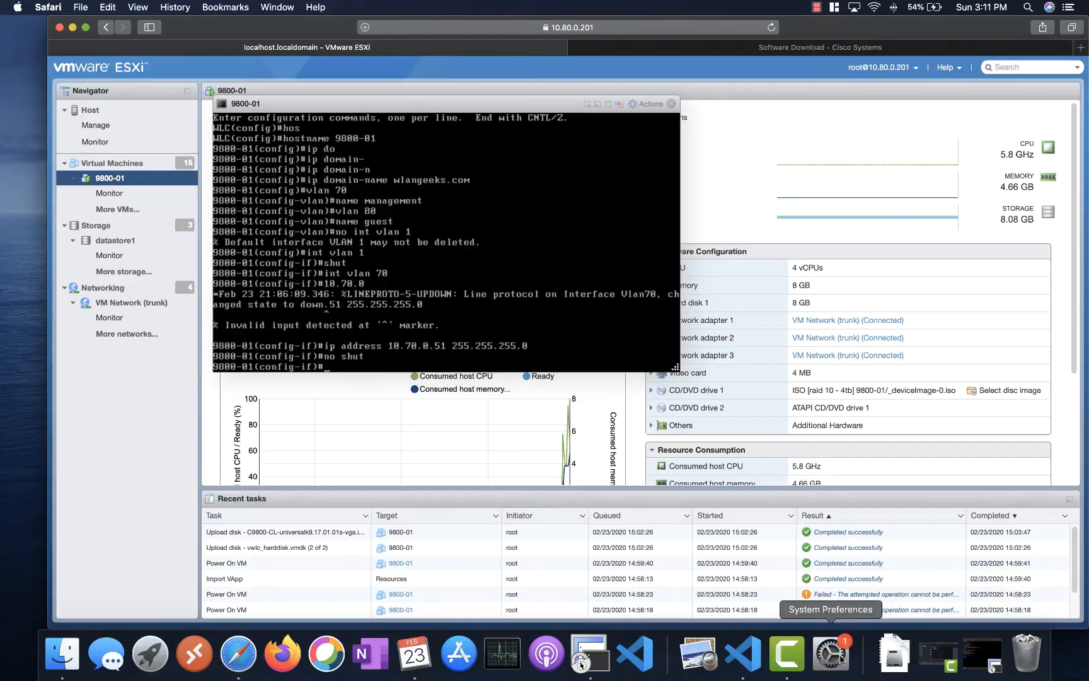
- Bring the Visual Studio Code 9800 setup checklist back to the front
left_click(643, 659)
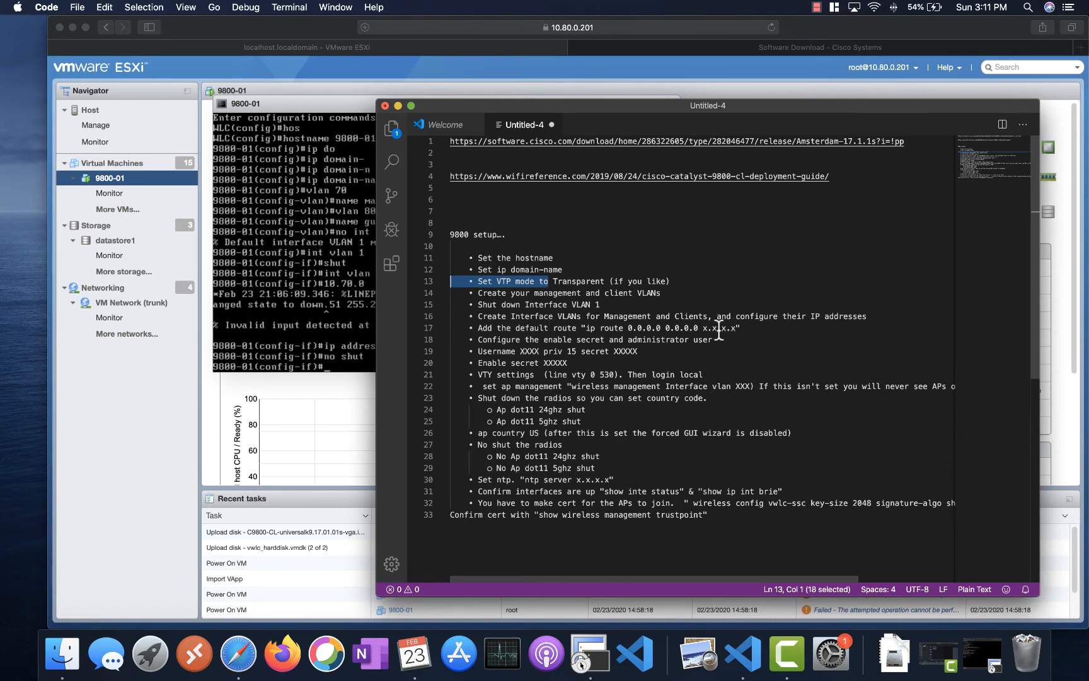
- Copy 'ip route 0.0.0.0 0.0.0.0' from line 17 of the notes, then return to the console
left_click_drag(703, 328, 586, 329)
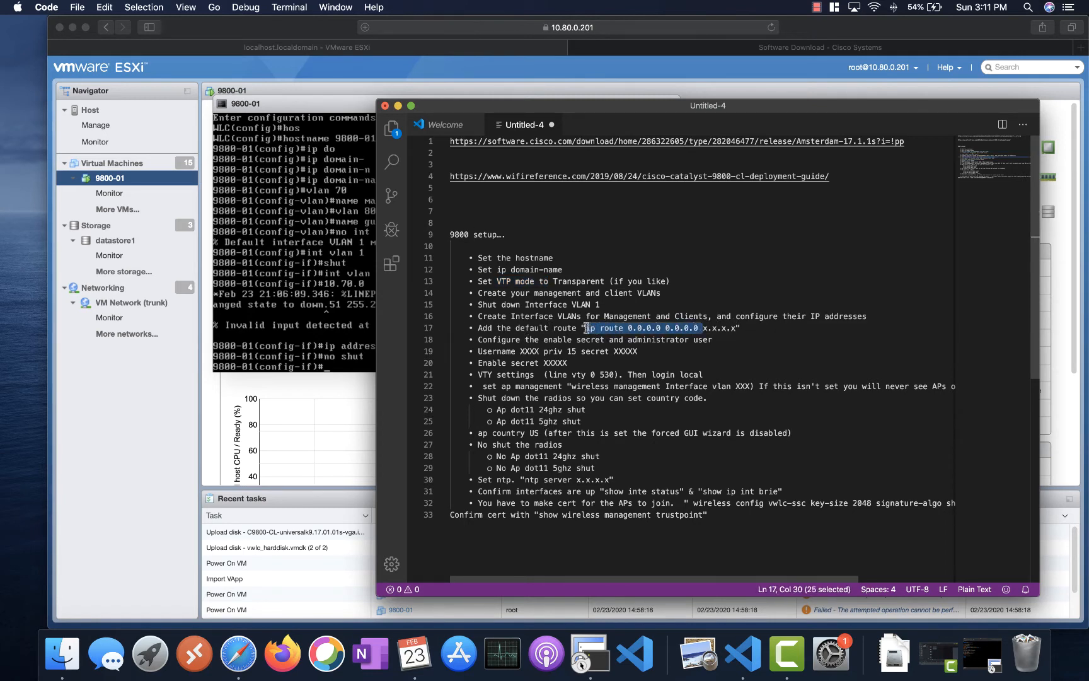
right_click(588, 328)
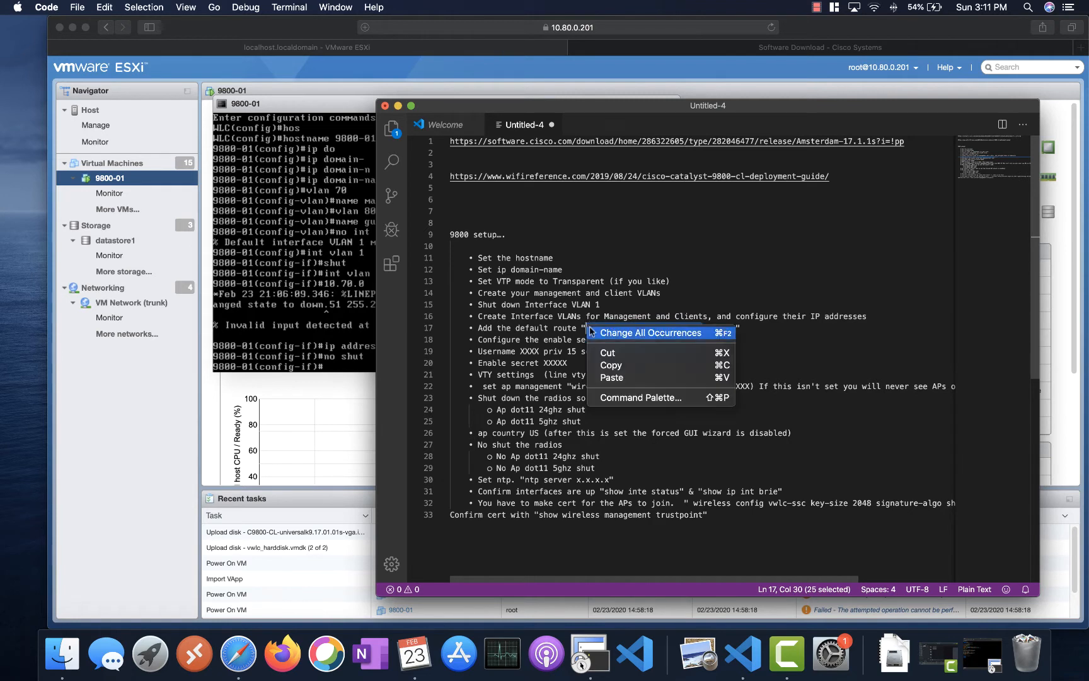
left_click(609, 364)
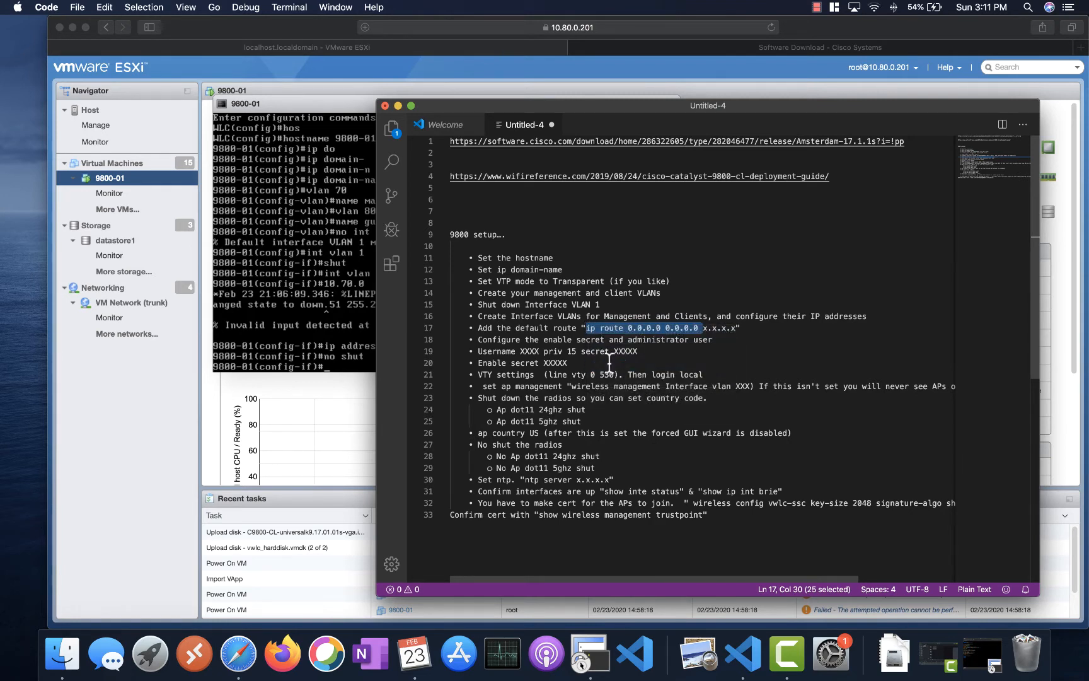
left_click(285, 348)
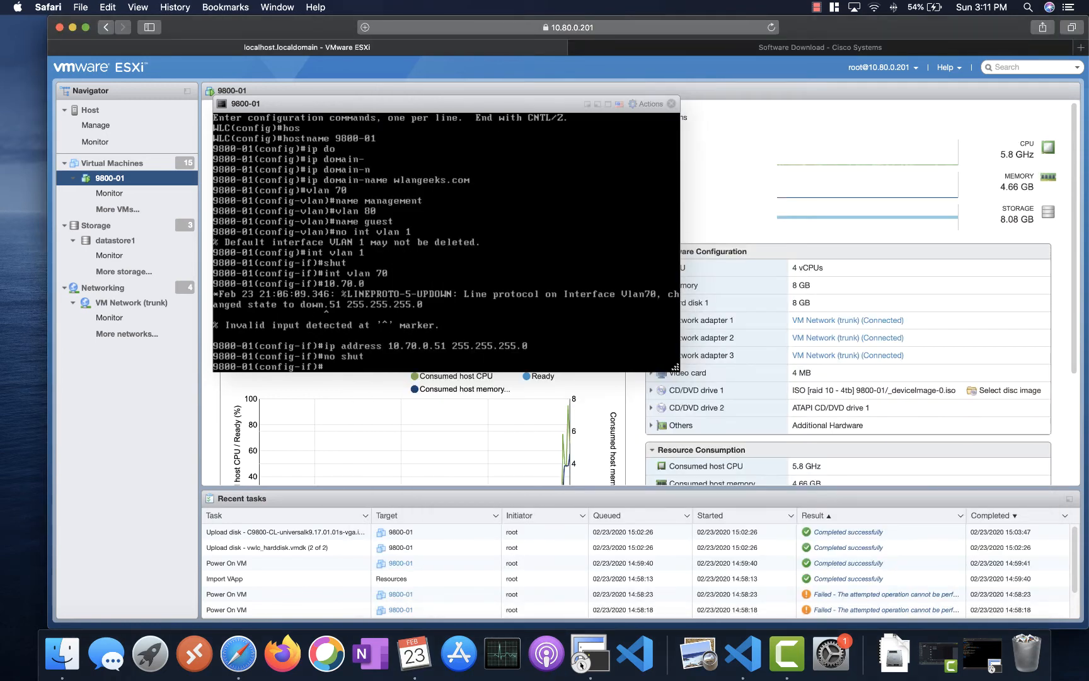
- Add a default route 0.0.0.0 0.0.0.0 via 10.70.0.254 and re-enter global configuration mode
type("ip route 0.0.0.0. 0.0.0.0 10.70")
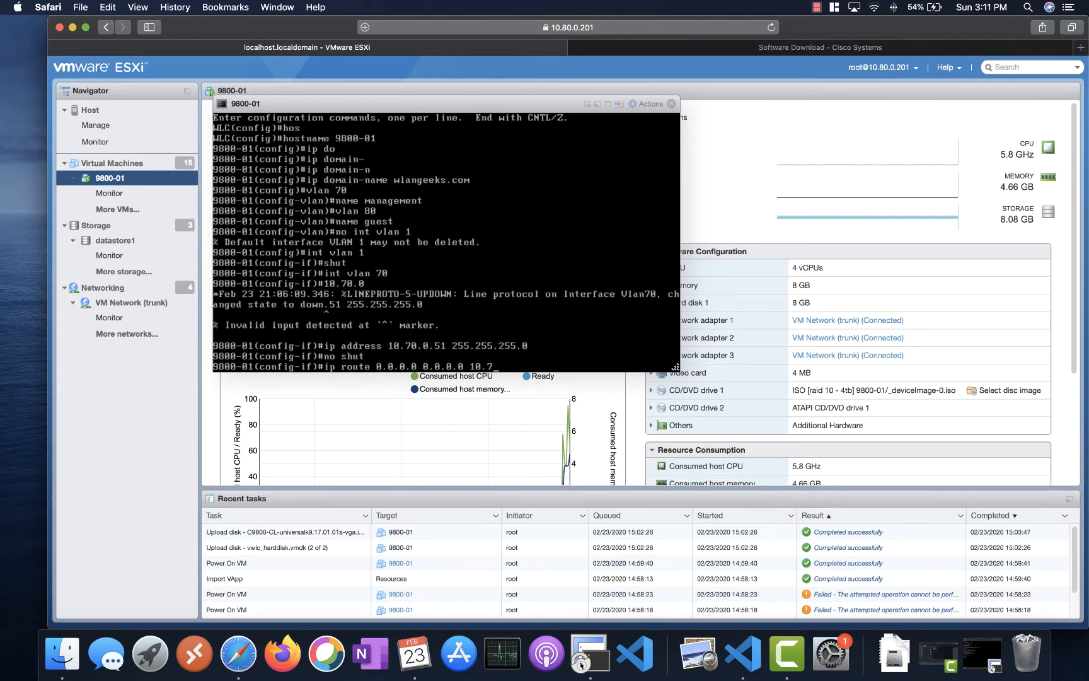
type(".0")
type(".254")
key("Return")
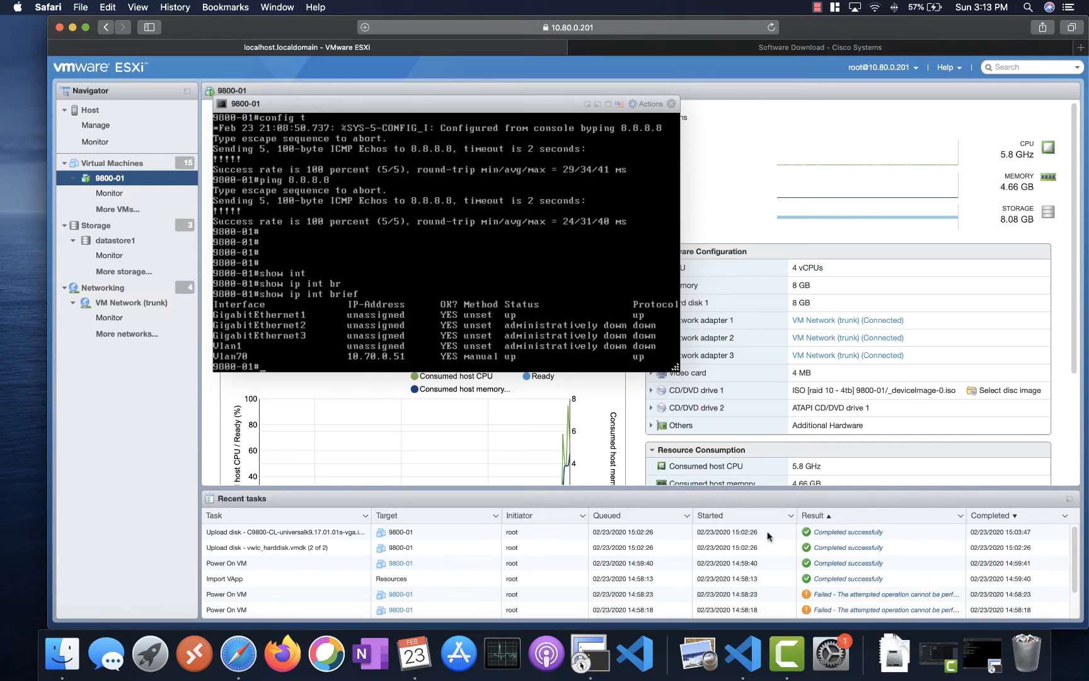
type("config t")
key("Return")
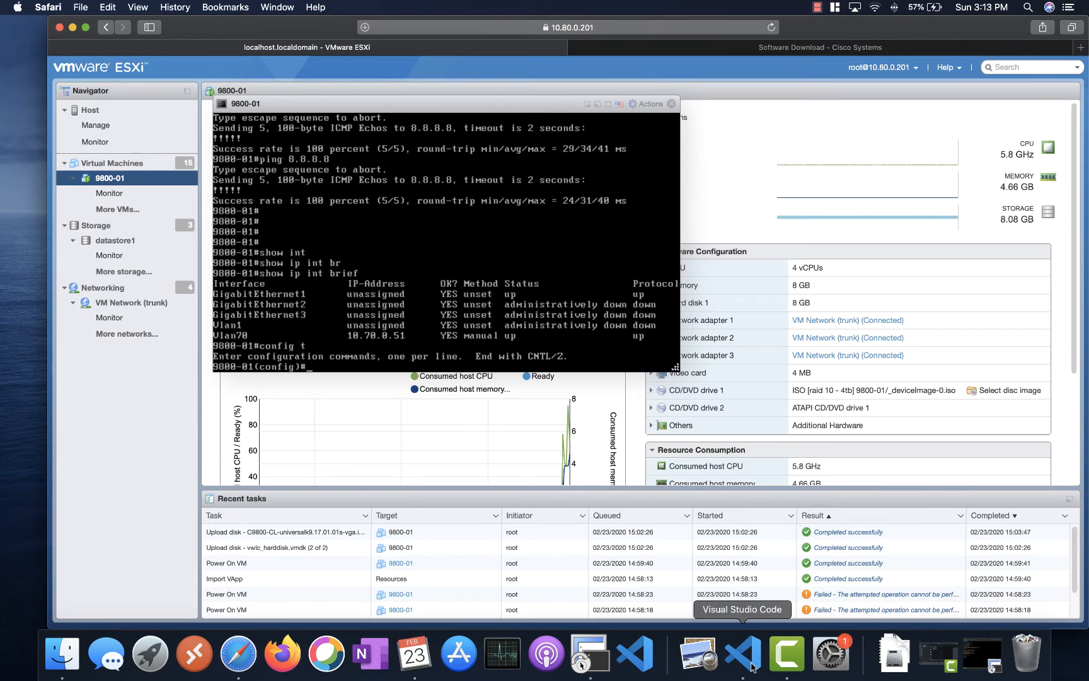
left_click(752, 667)
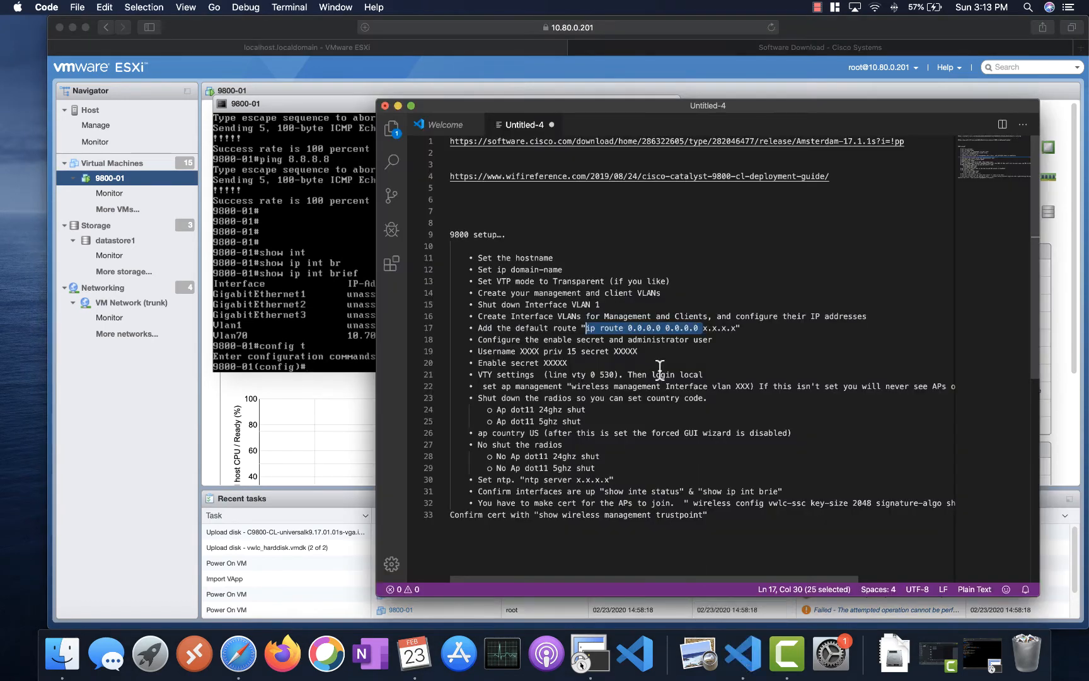
- Create local user admin with privilege 15 and a secret password on the controller
left_click(287, 297)
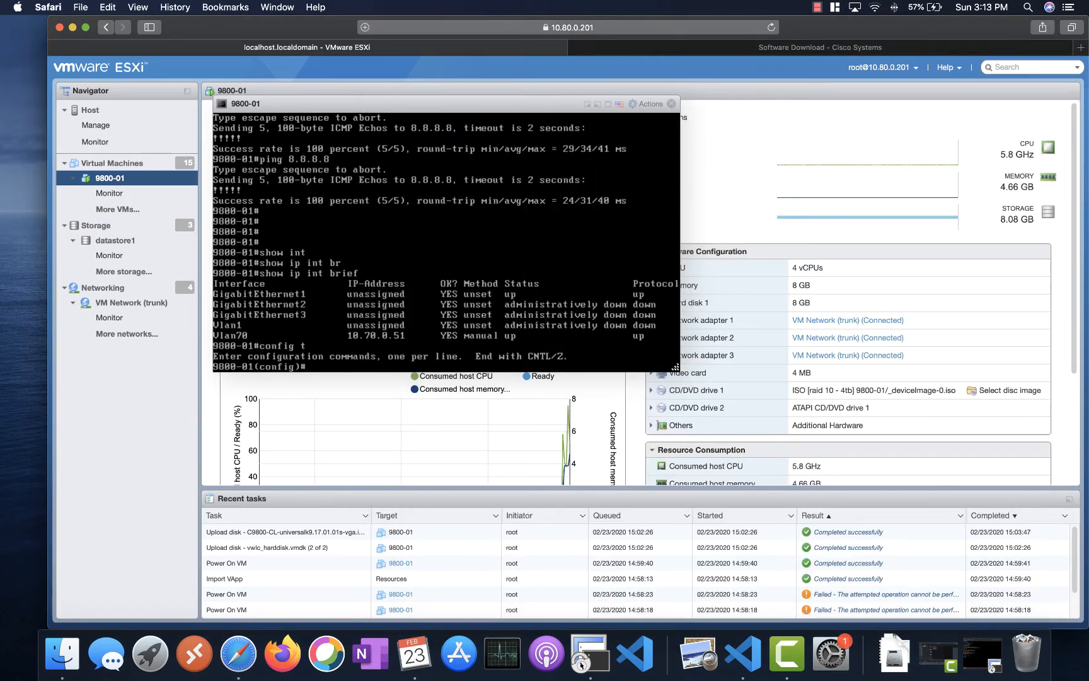
key("Tab")
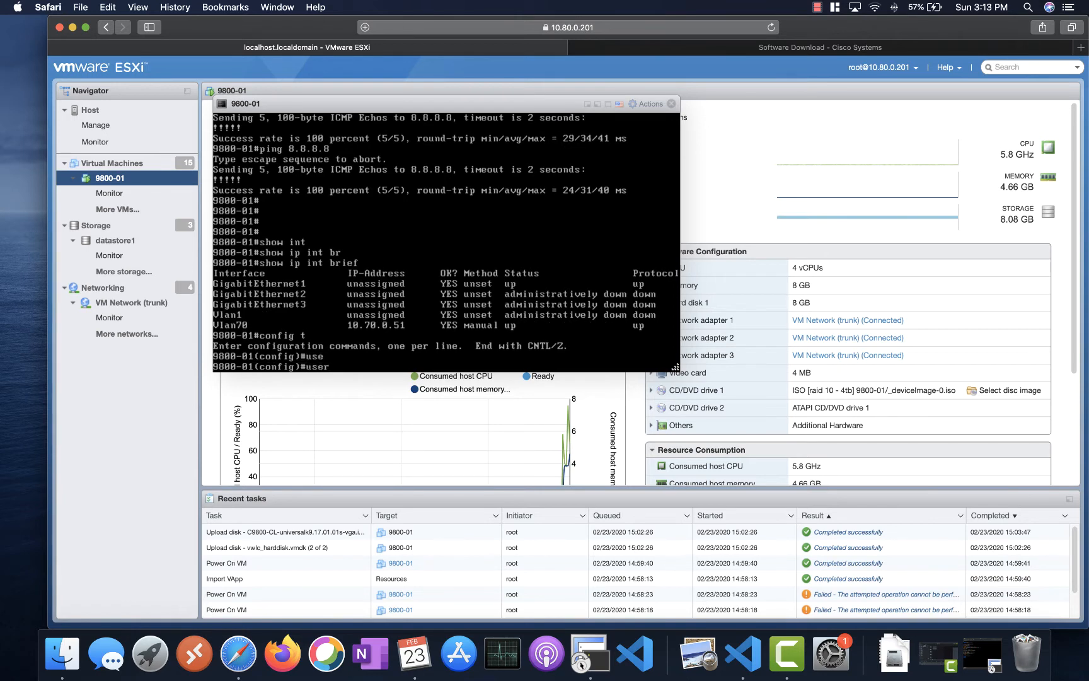
key("Tab")
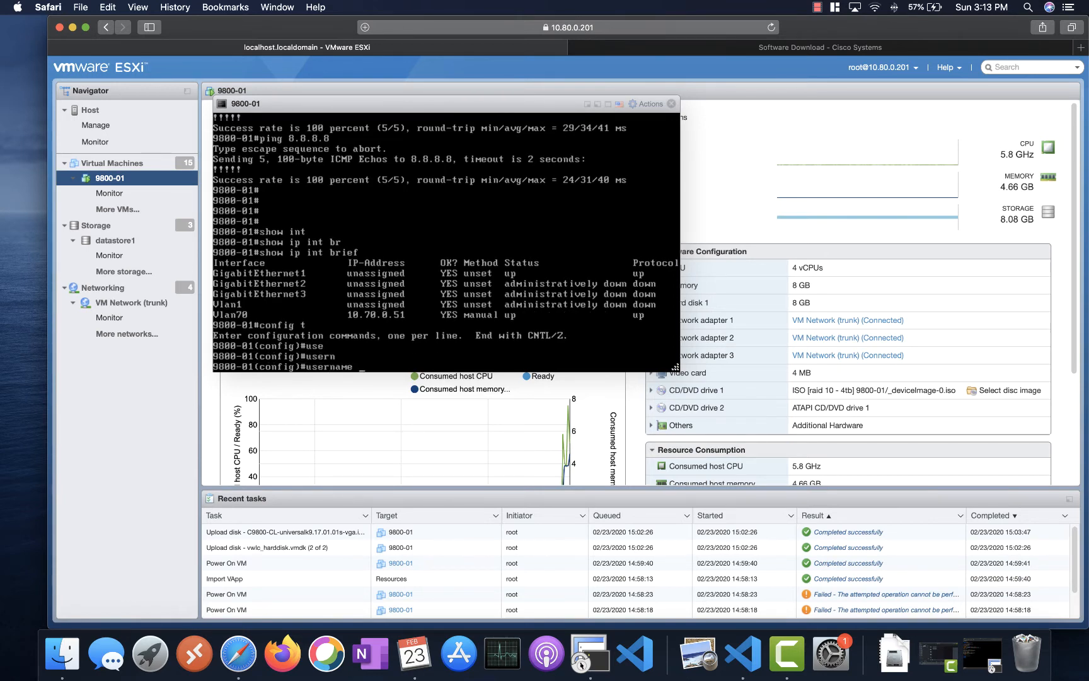
key("Tab")
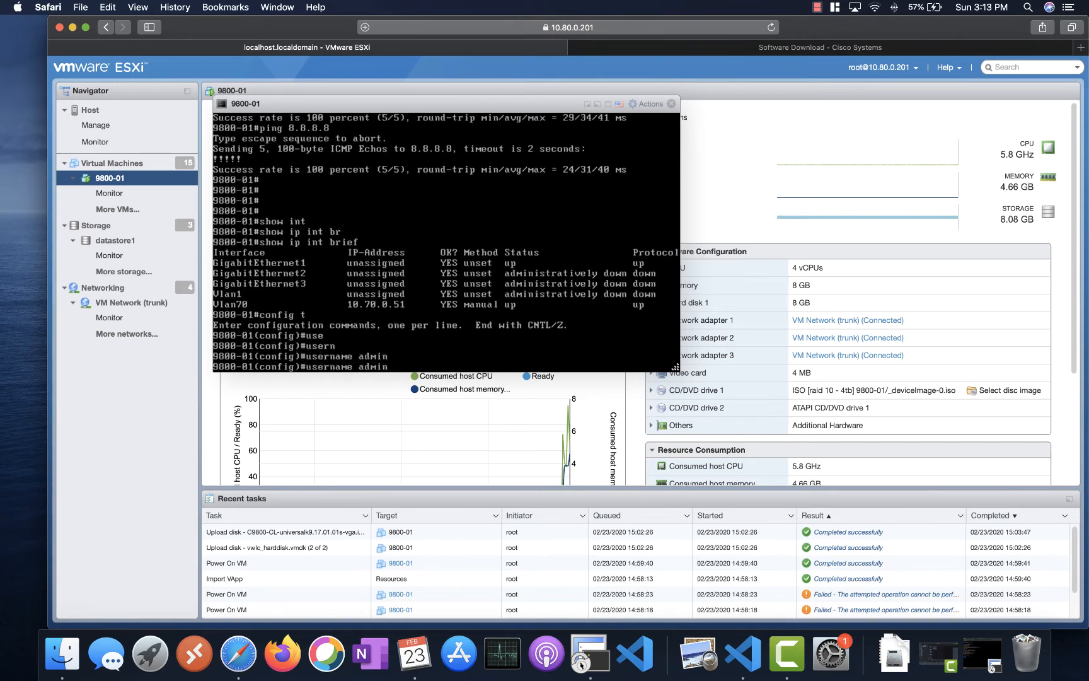
key("Tab")
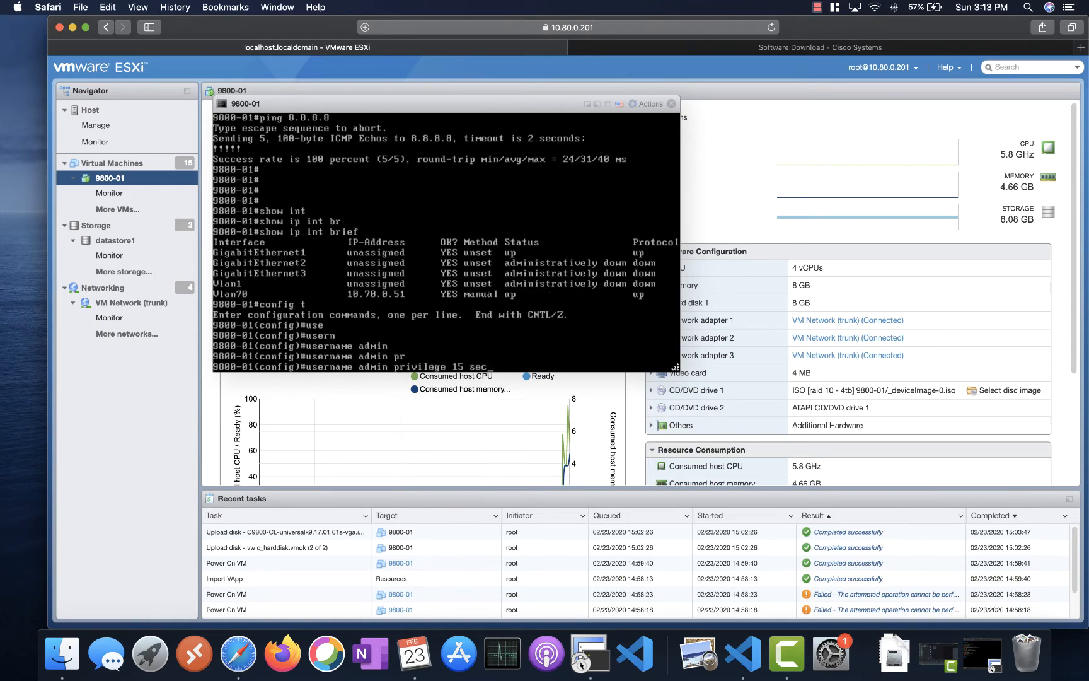
key("Tab")
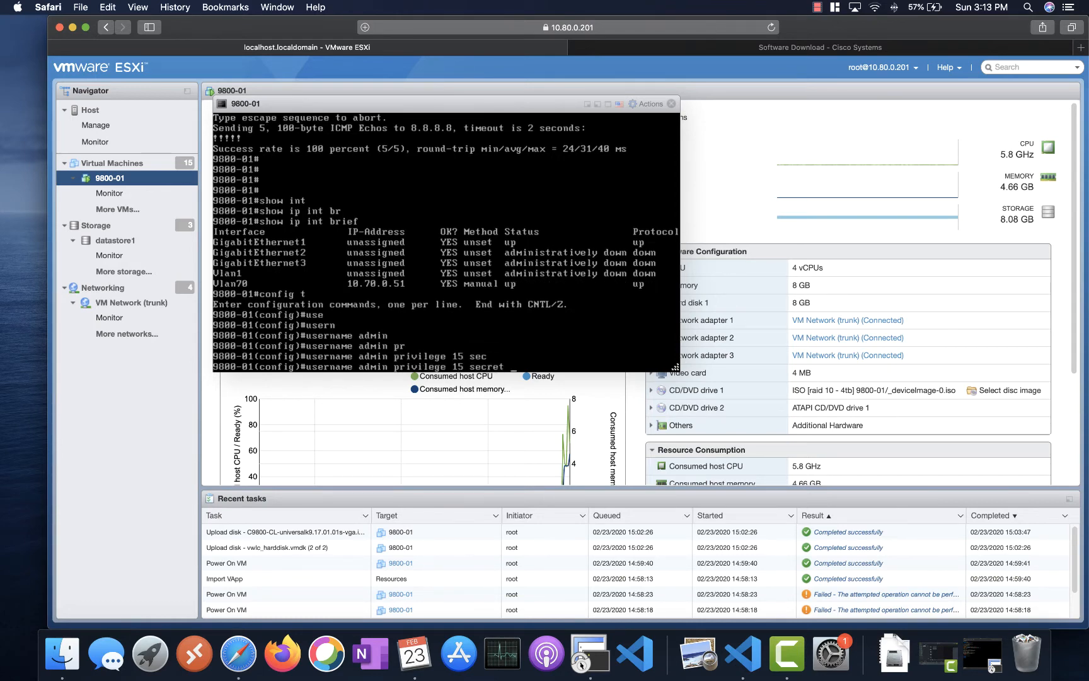
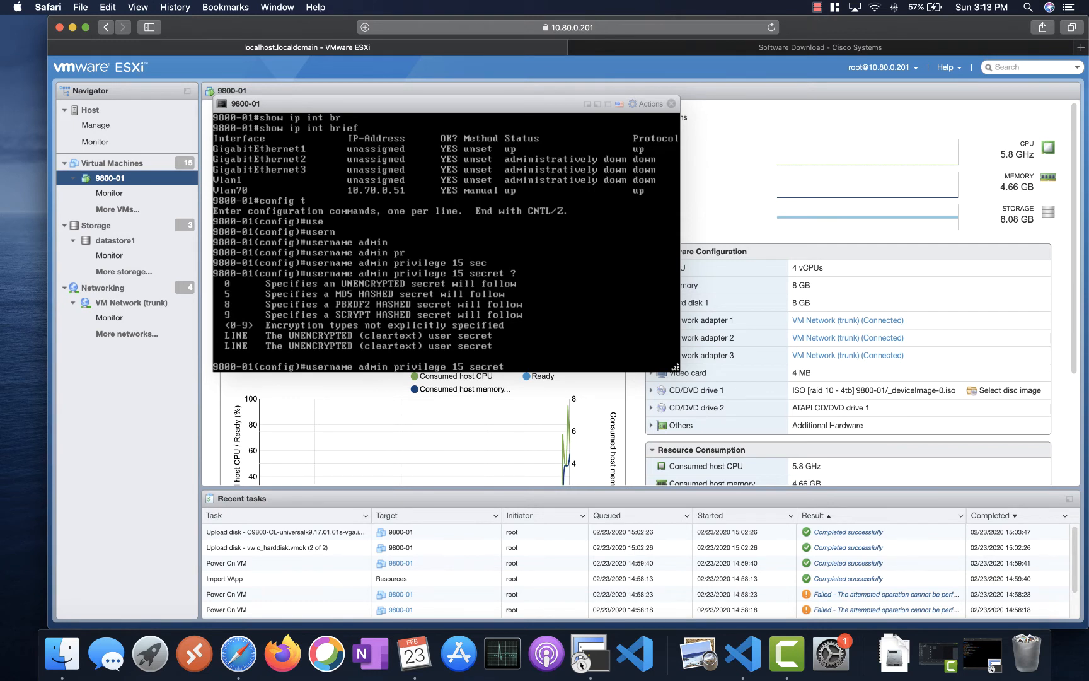
key("Return")
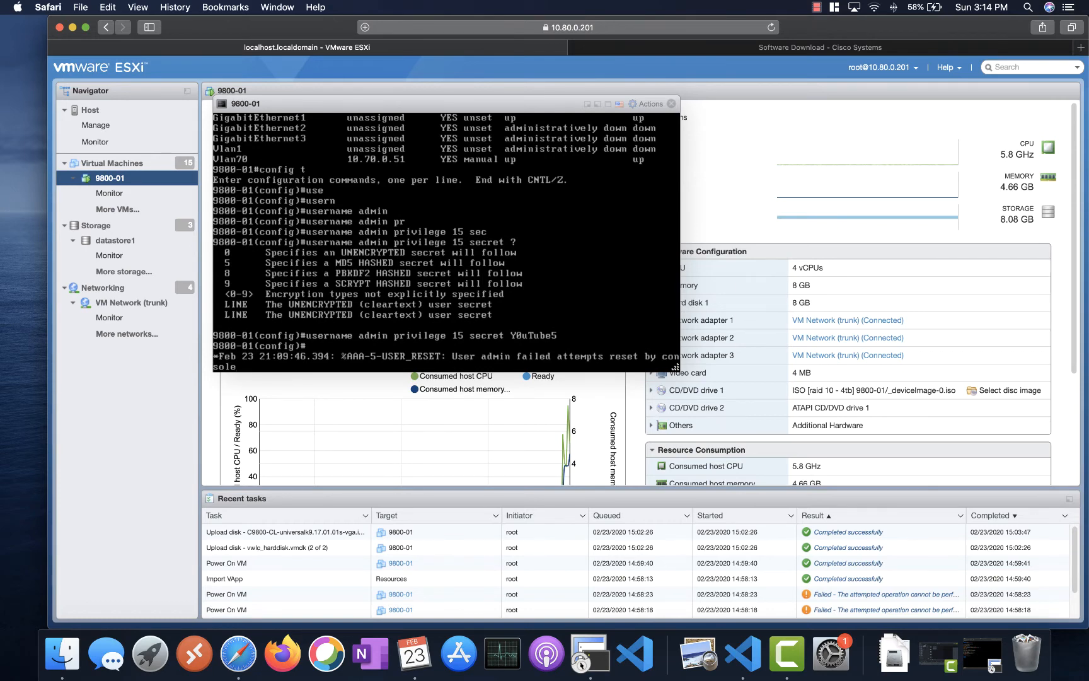
left_click(627, 656)
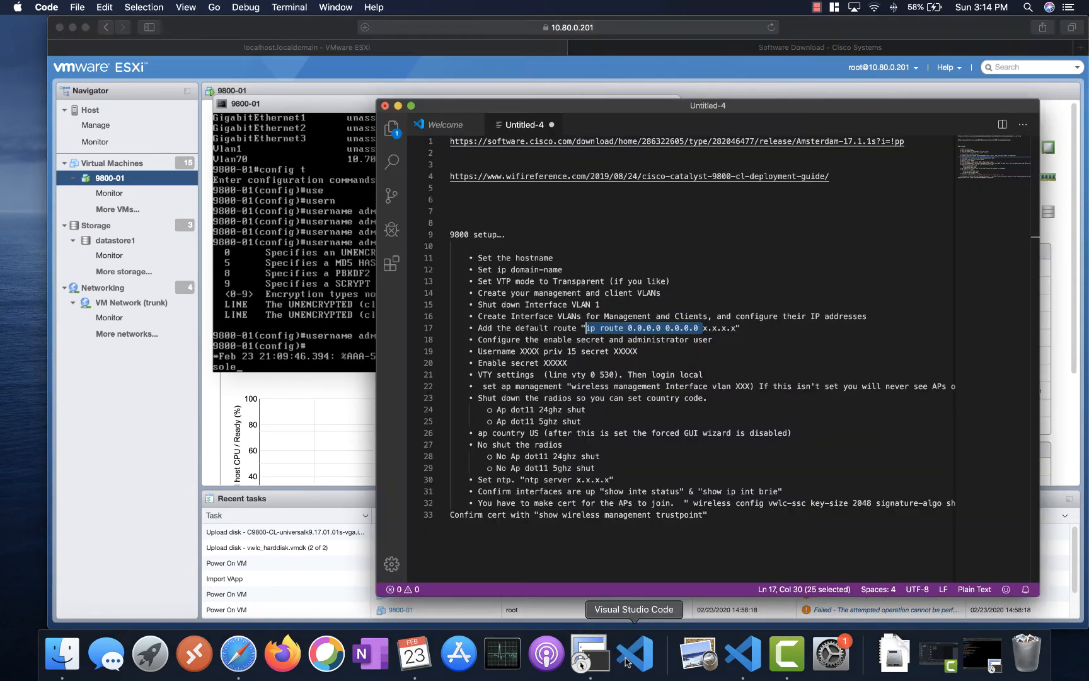
- Type the admin user's password on line 7 of the setup notes, then return to the console
left_click(479, 210)
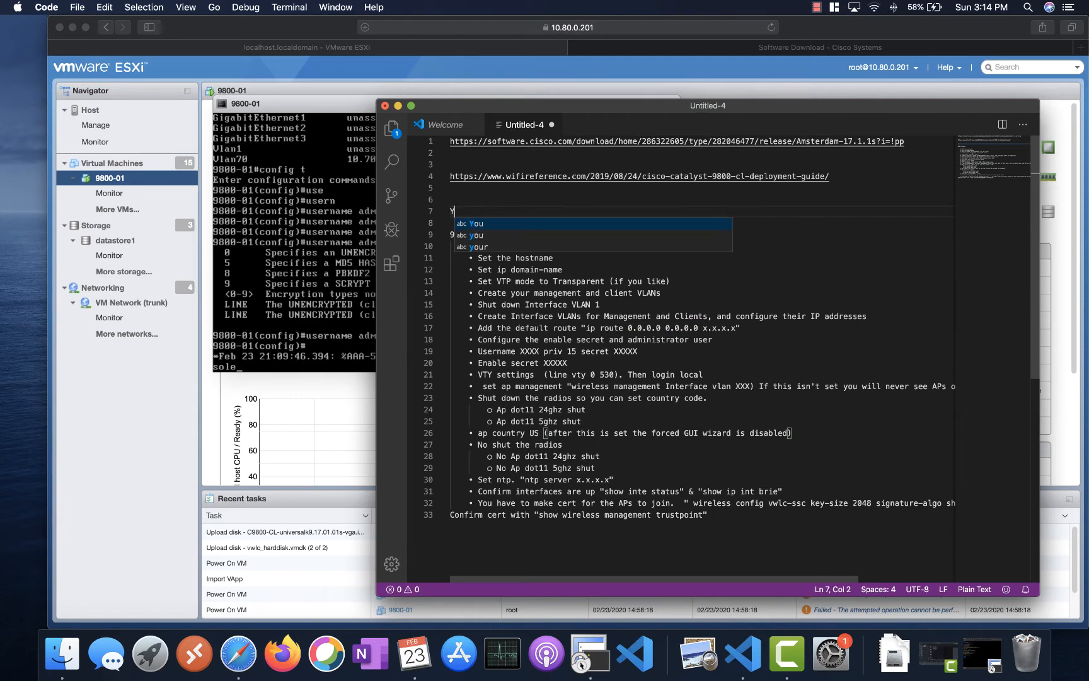
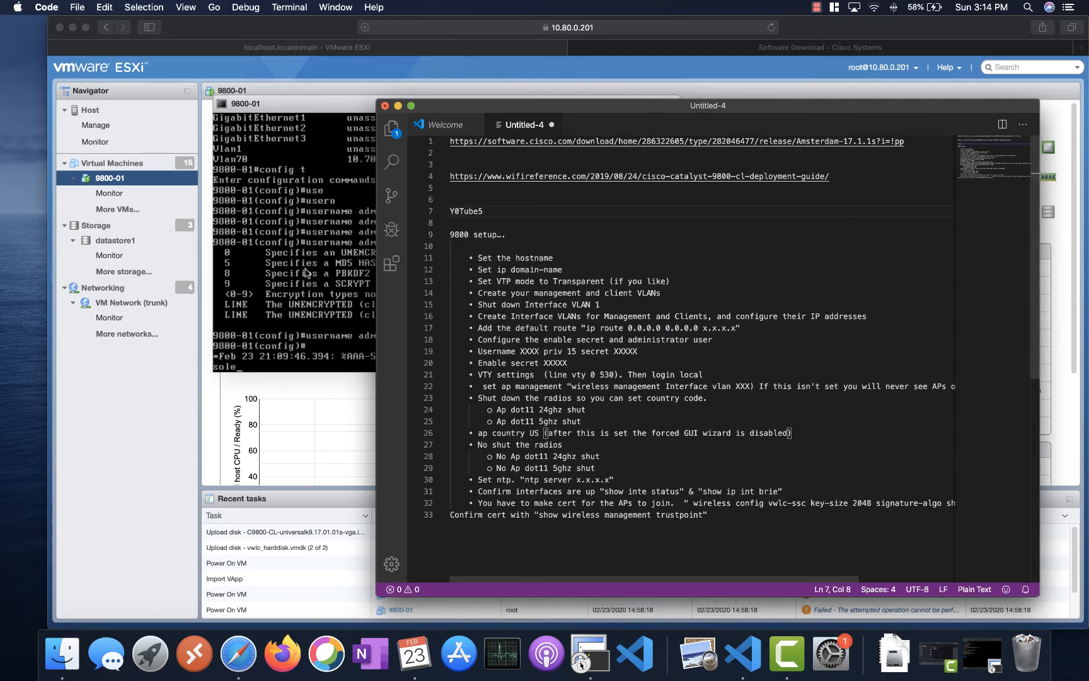
key("super+Tab")
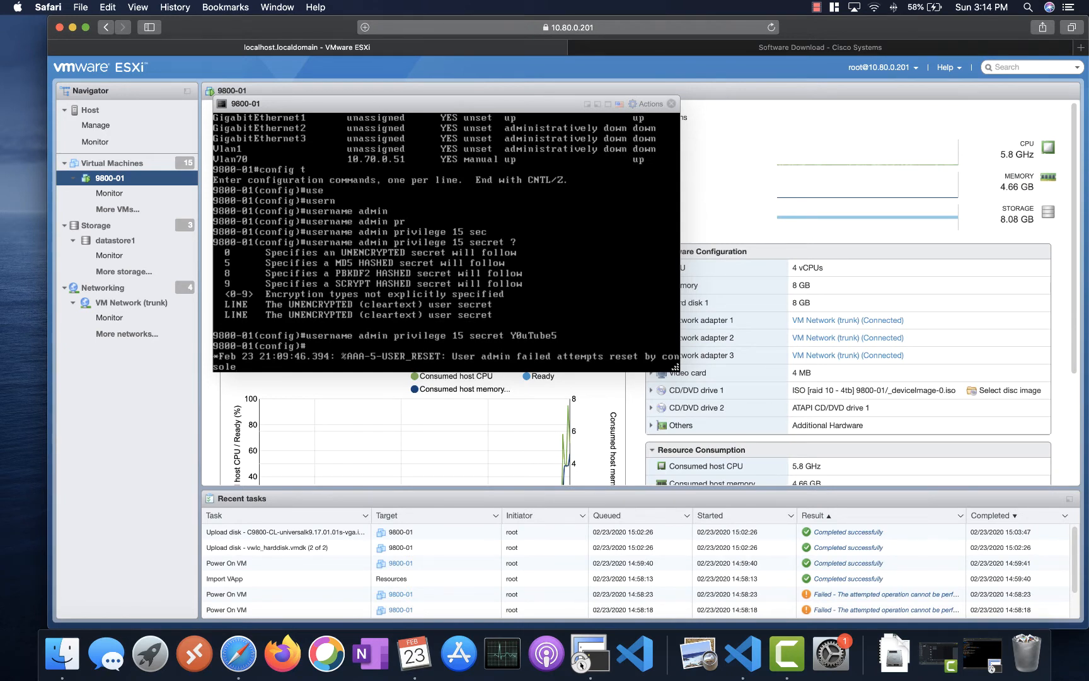
- Run 'enable secret' with the admin user's password on the 9800-01 console
key("Return")
key("Return")
key("Return")
key("Tab")
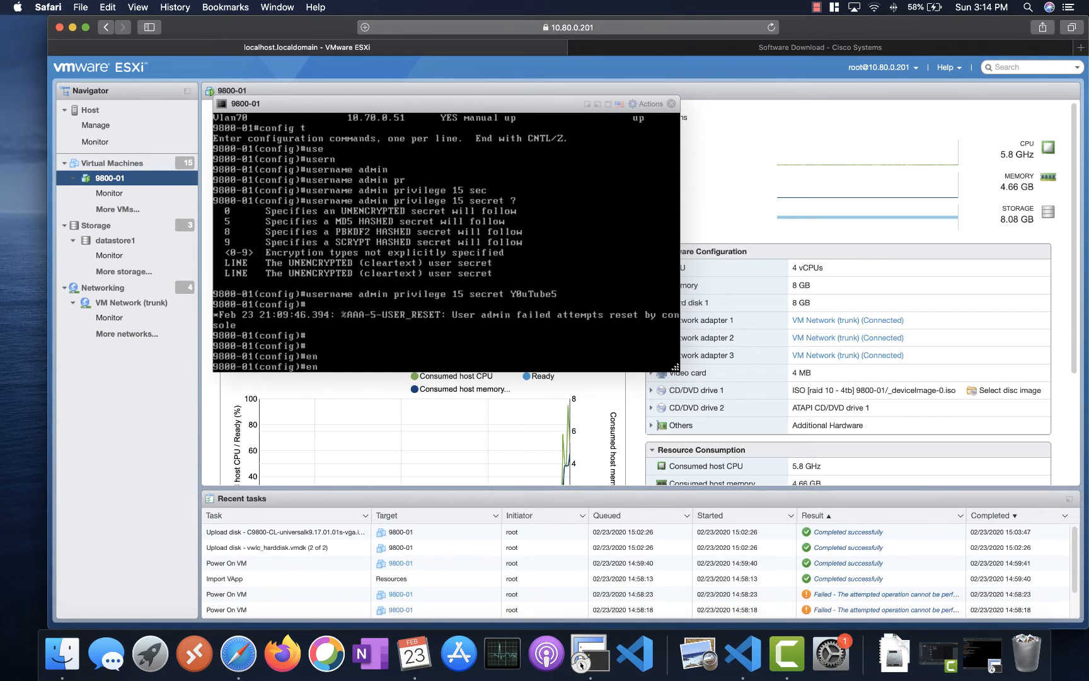
key("Tab")
key("BackSpace")
key("Tab")
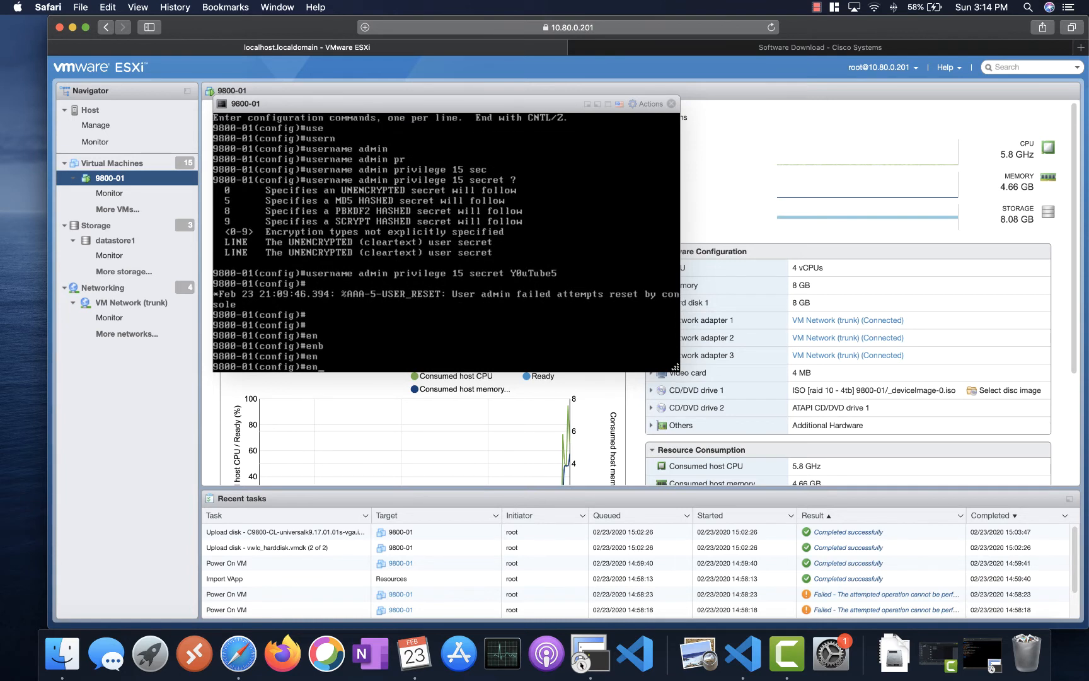
key("Tab")
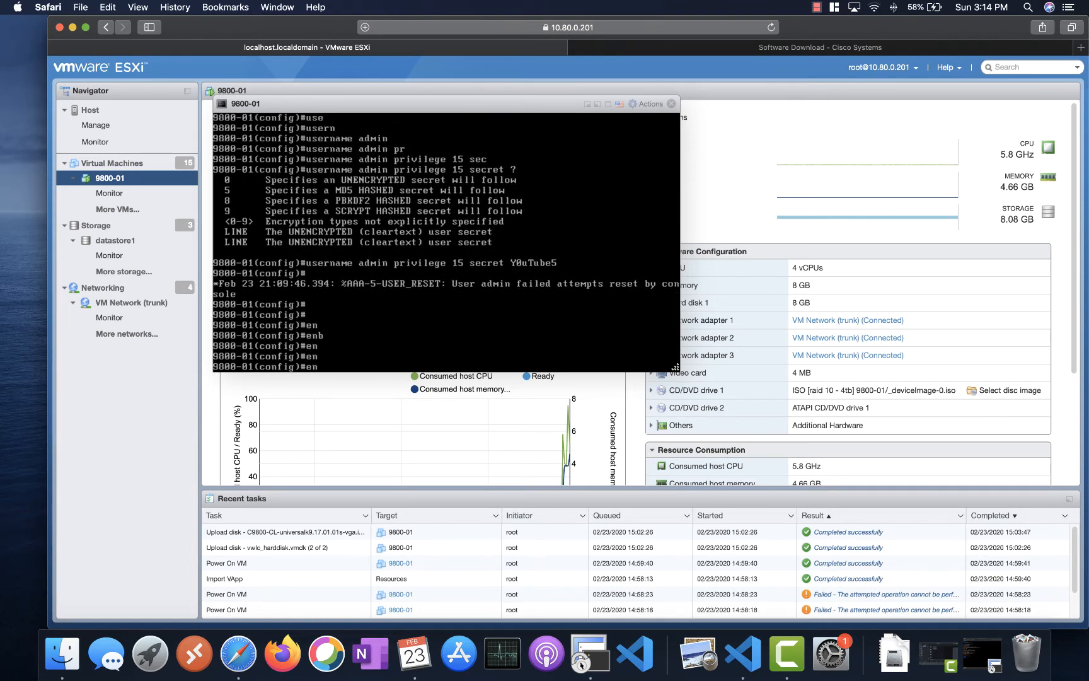
key("Tab")
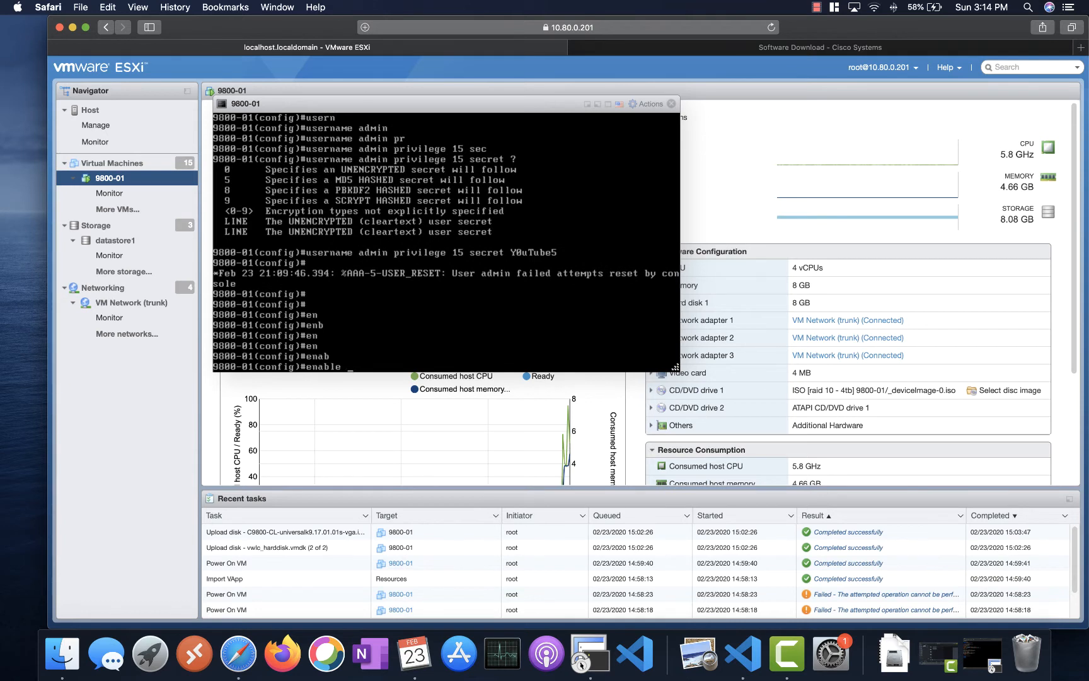
key("Tab")
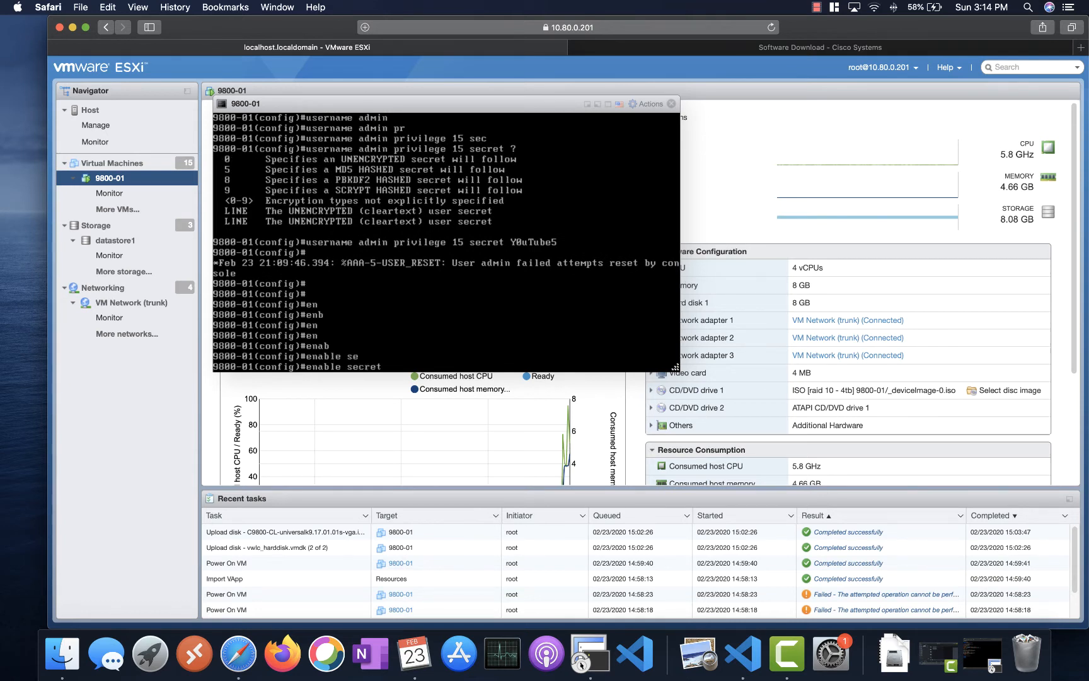
key("Return")
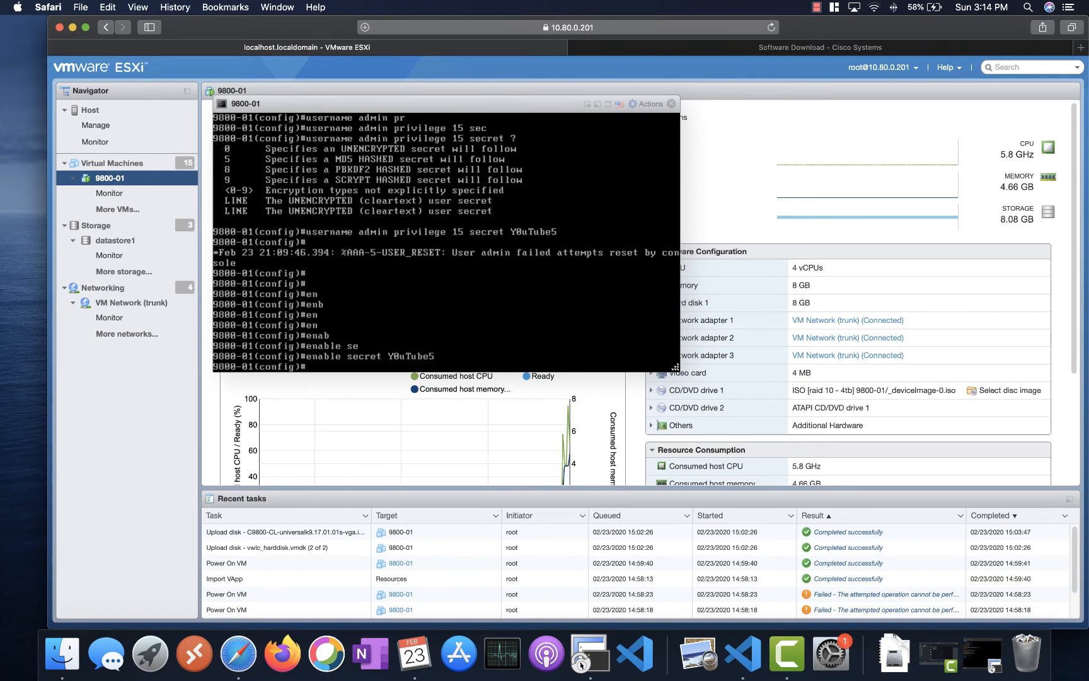
- Highlight the enable secret and user steps in the setup notes, then return to the console
left_click(743, 657)
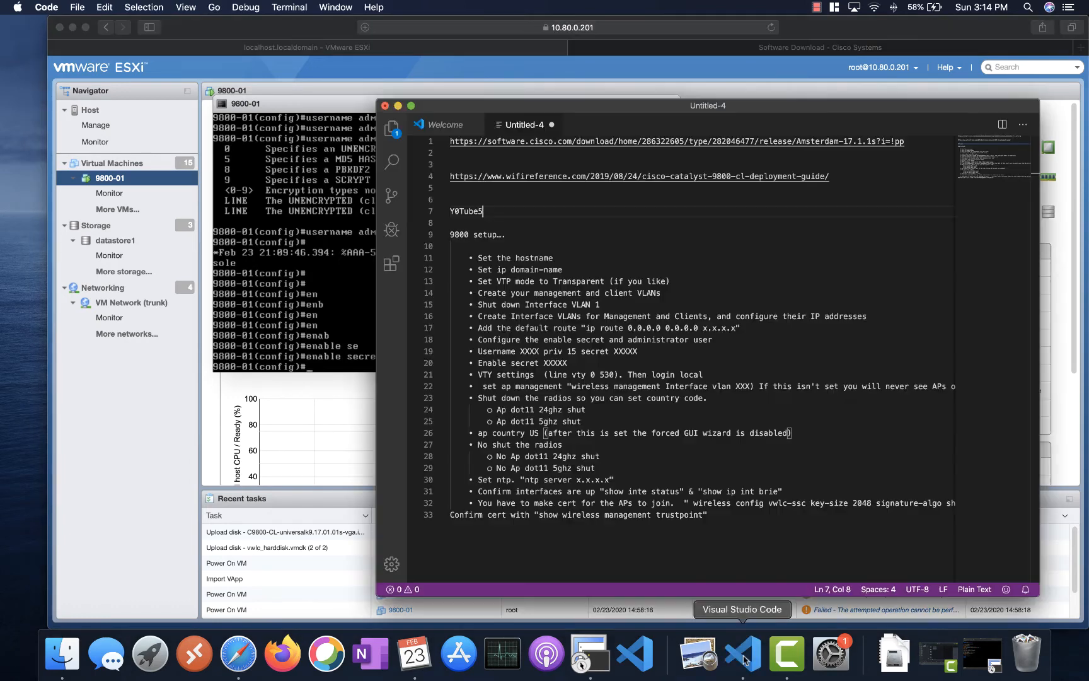
left_click(499, 340)
left_click_drag(571, 343, 585, 361)
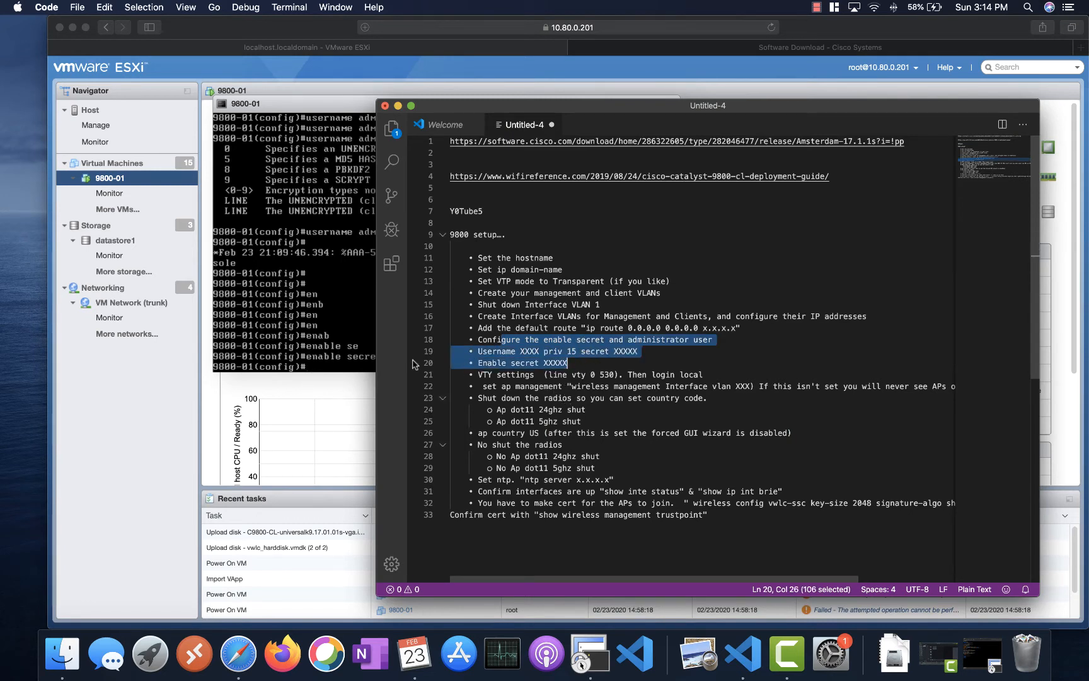
left_click(335, 344)
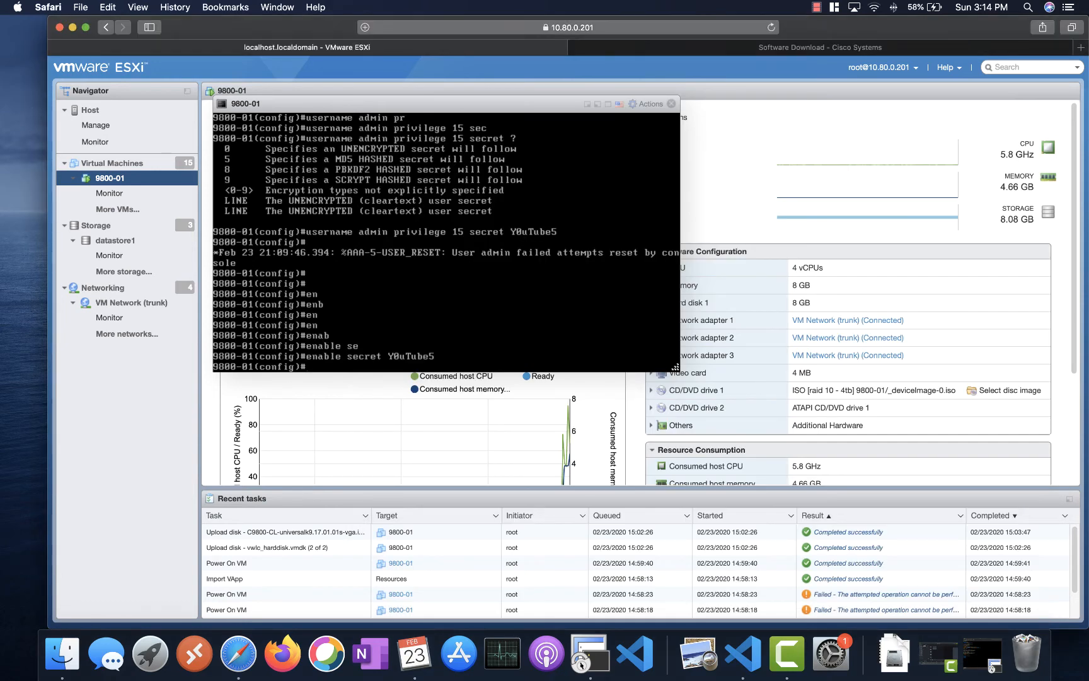
- Enter configuration mode for VTY lines 0 to 530 with 'line vty 0 530'
type("line vty t")
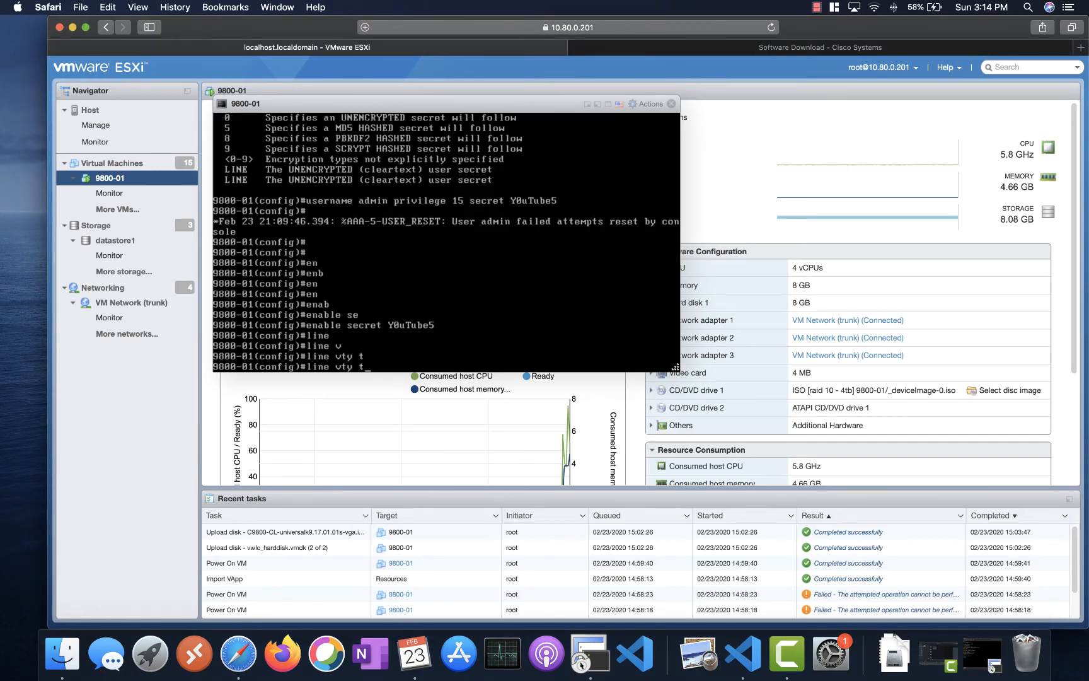
key("BackSpace")
type("?")
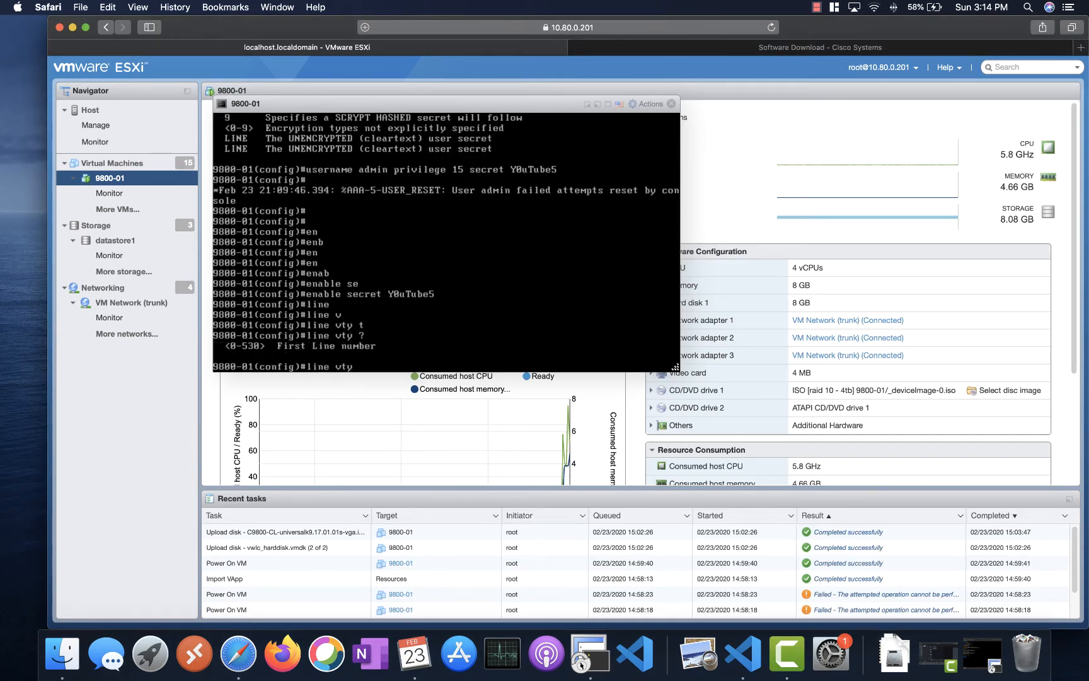
type("0")
type("-520")
key("BackSpace")
key("BackSpace")
type("30")
key("Return")
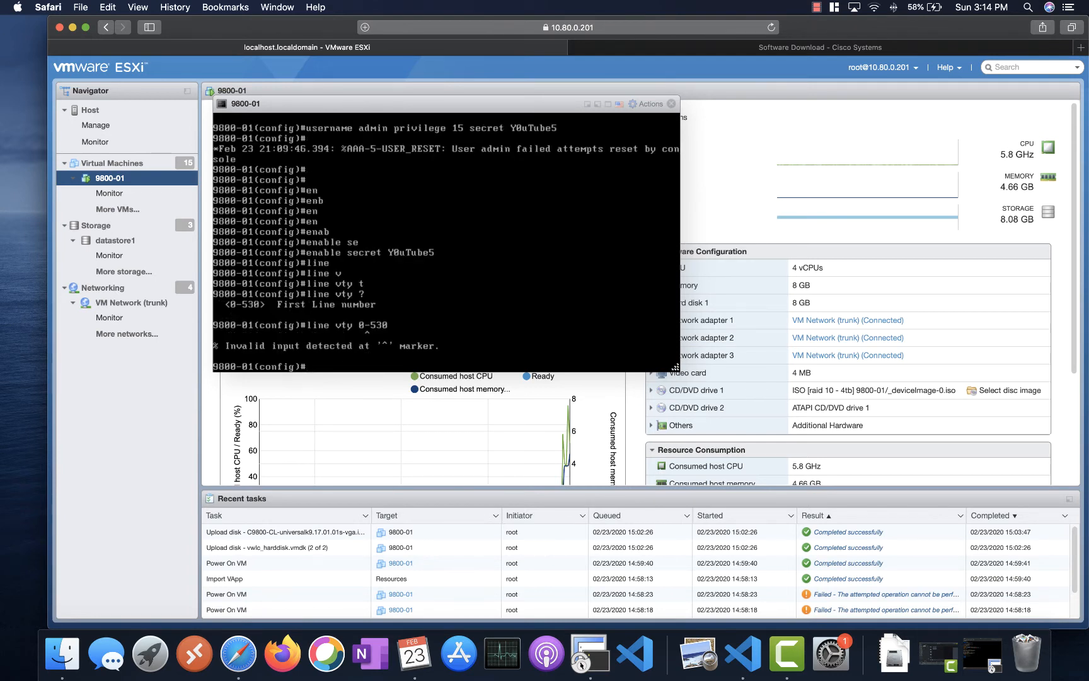
key("Up")
key("Tab")
key("BackSpace")
key("BackSpace")
key("BackSpace")
key("BackSpace")
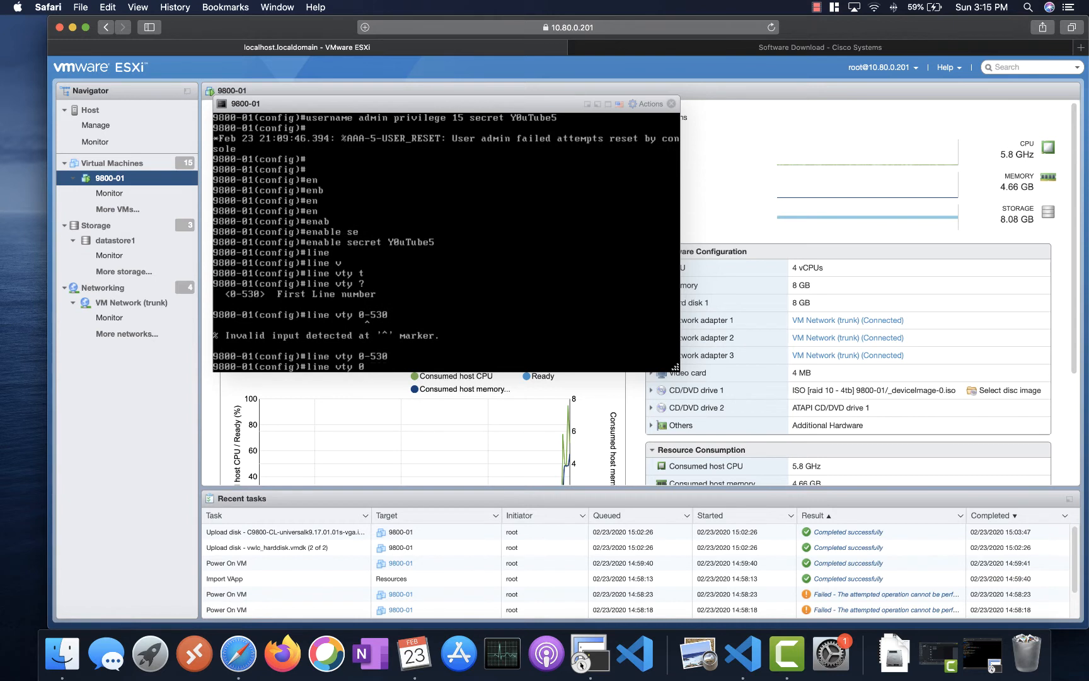
type(">?? ")
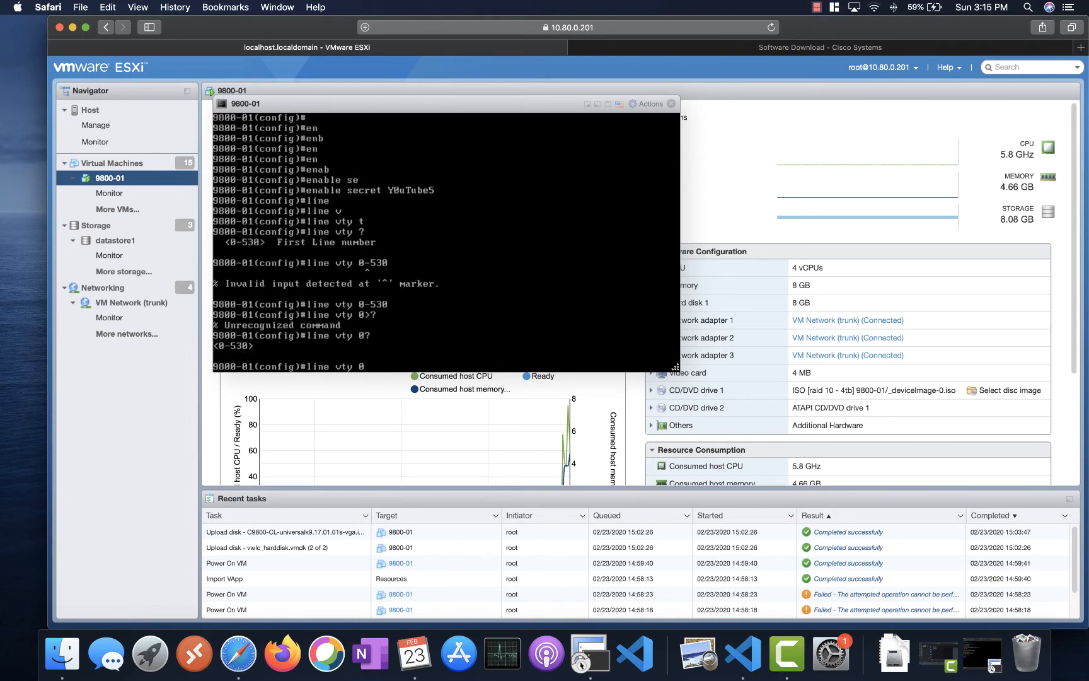
type("?")
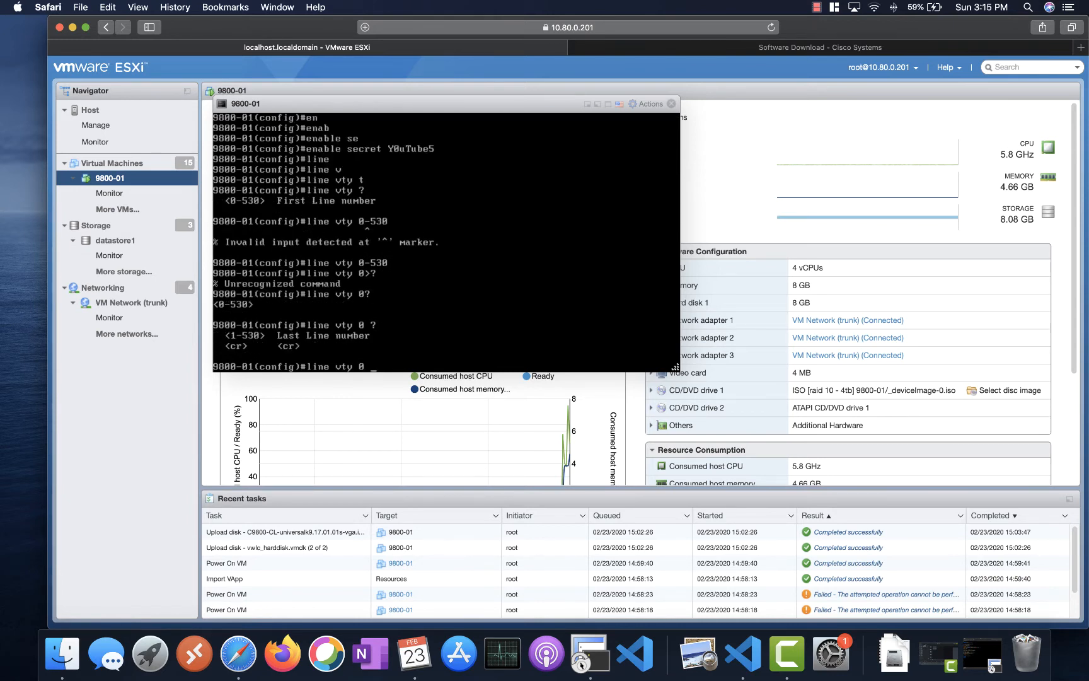
type("530")
key("Return")
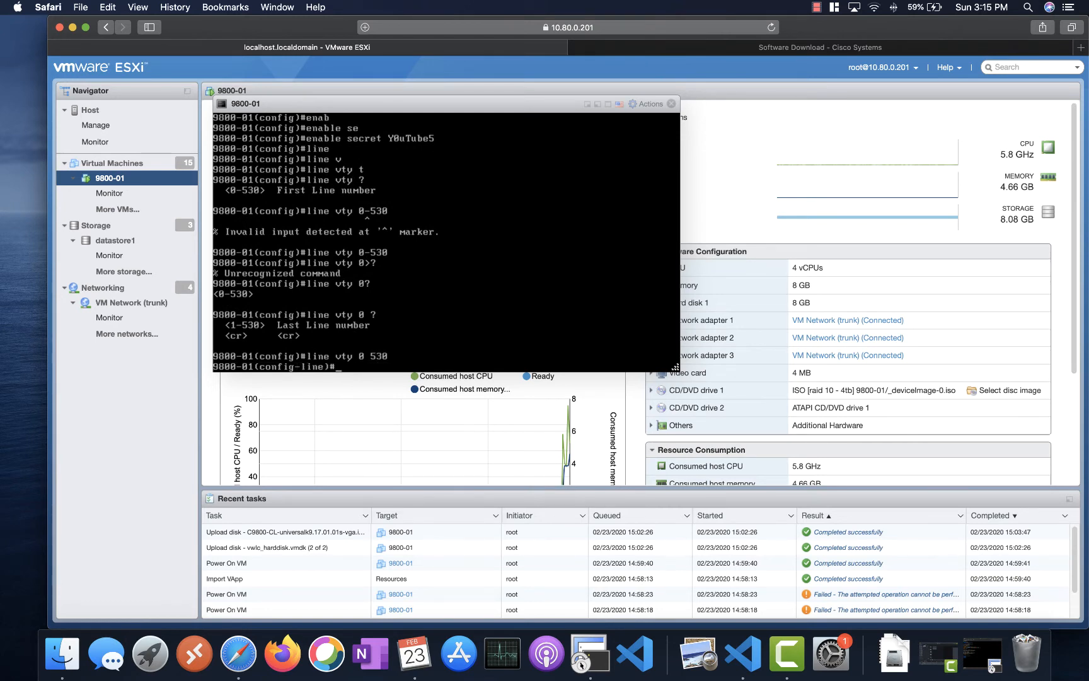
- Apply 'login local' to the VTY lines
type("log")
key("Tab")
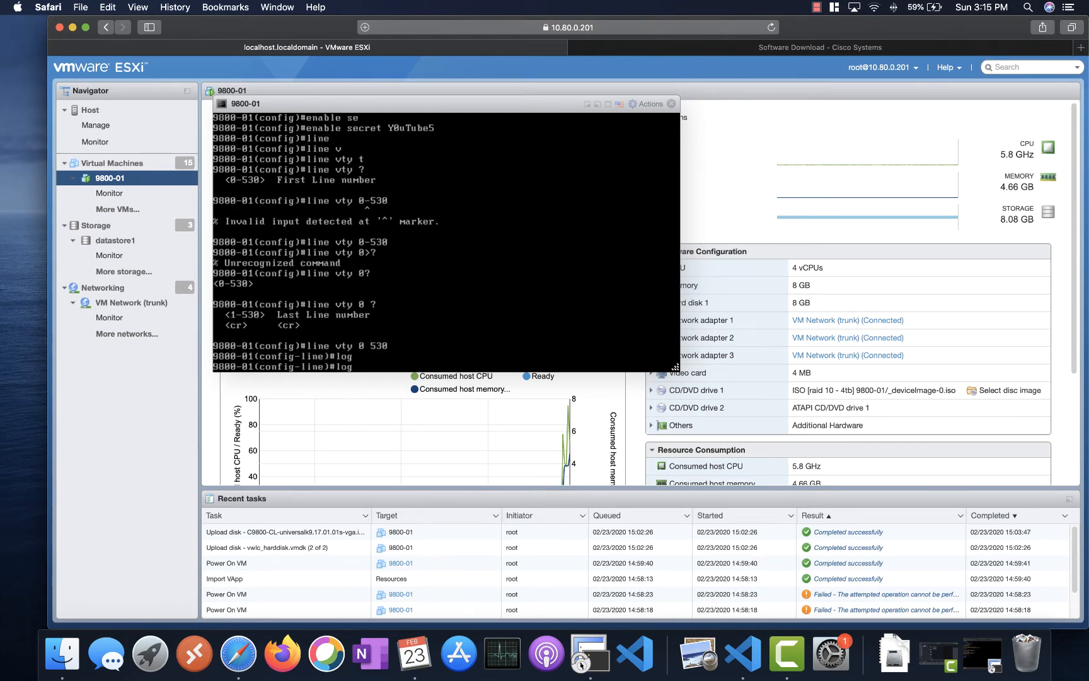
type("in")
key("Tab")
type("lo")
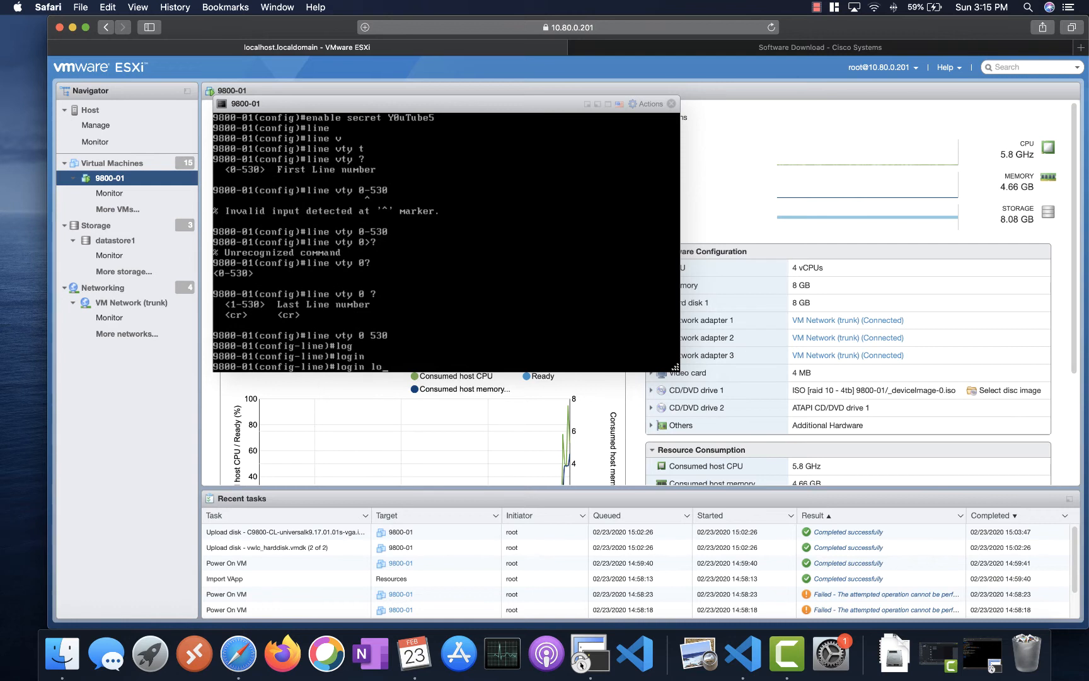
key("Tab")
key("Return")
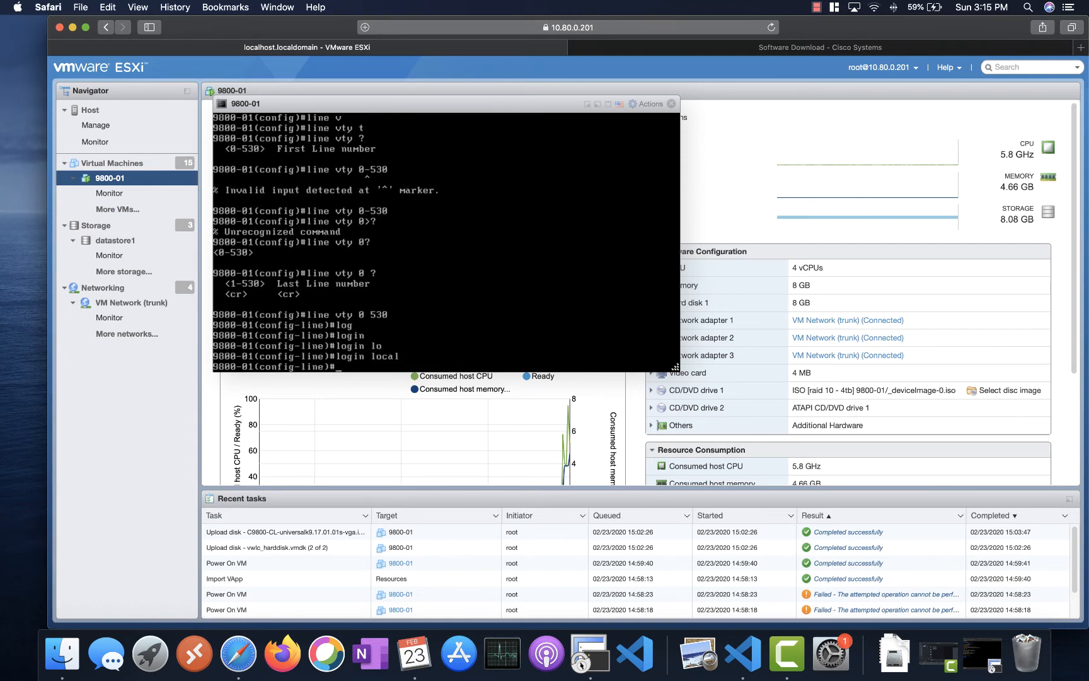
- Apply 'logging synchronous' to the VTY lines
type("log")
key("Tab")
type("g")
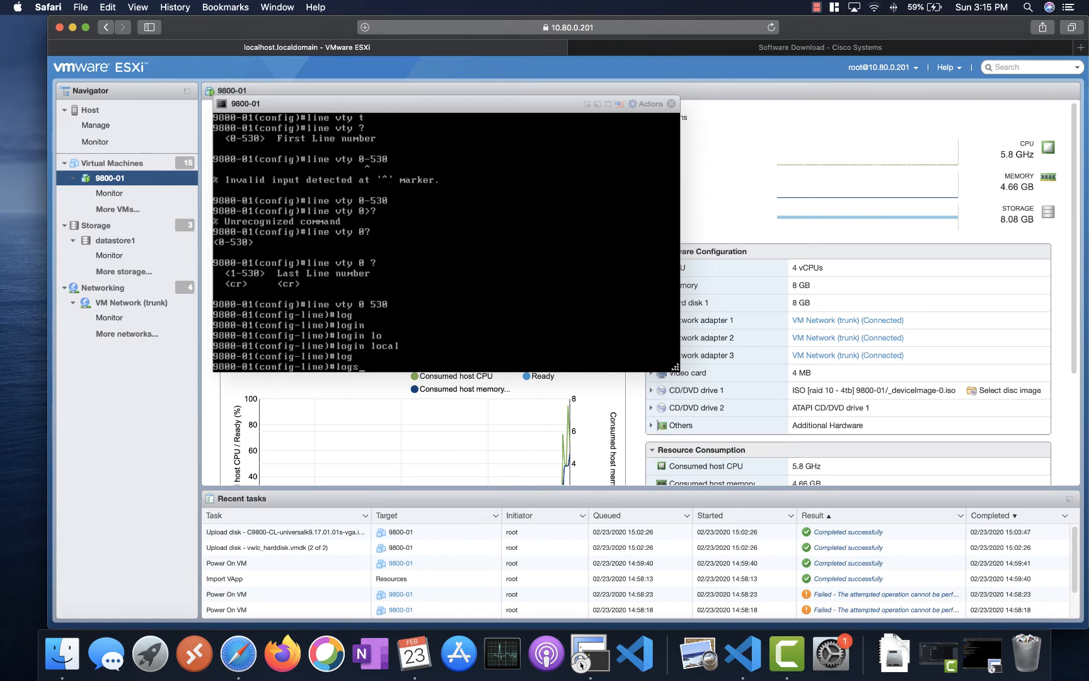
key("Tab")
type("s")
key("Tab")
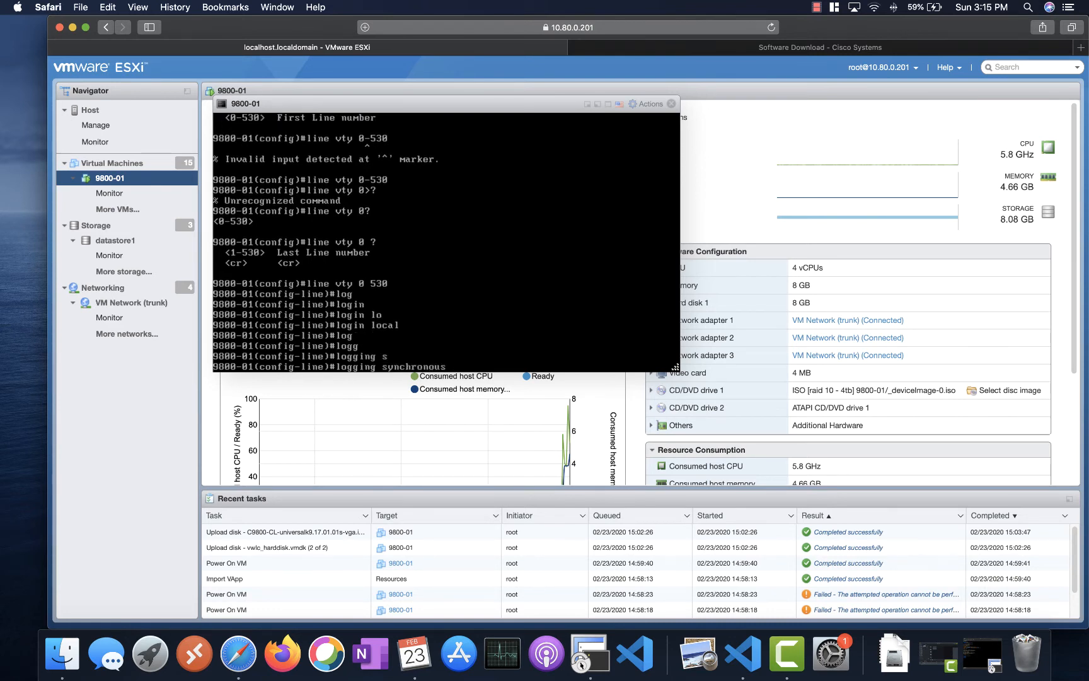
key("Return")
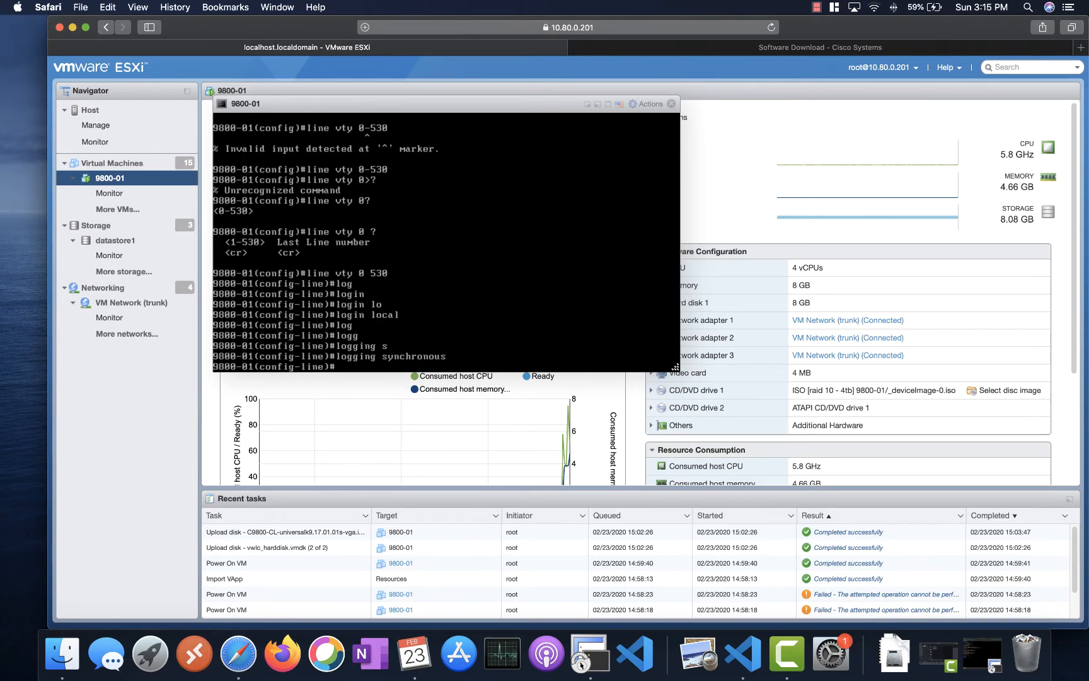
type("con")
key("Tab")
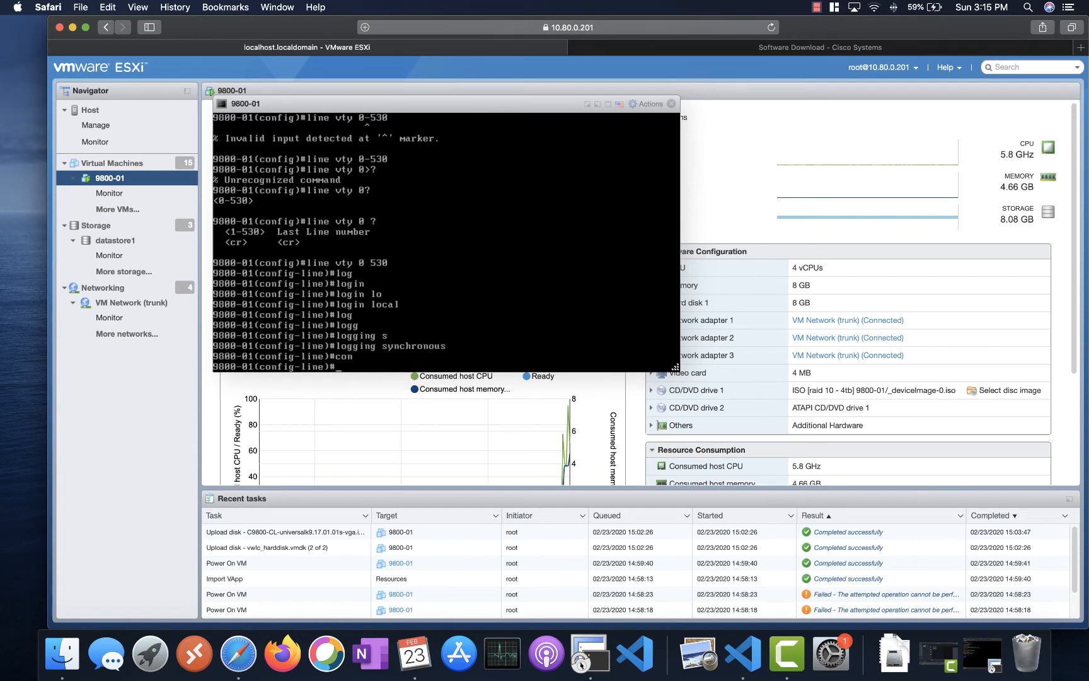
- Abandon the incomplete line console command and exit VTY line configuration
key("Tab")
key("Tab")
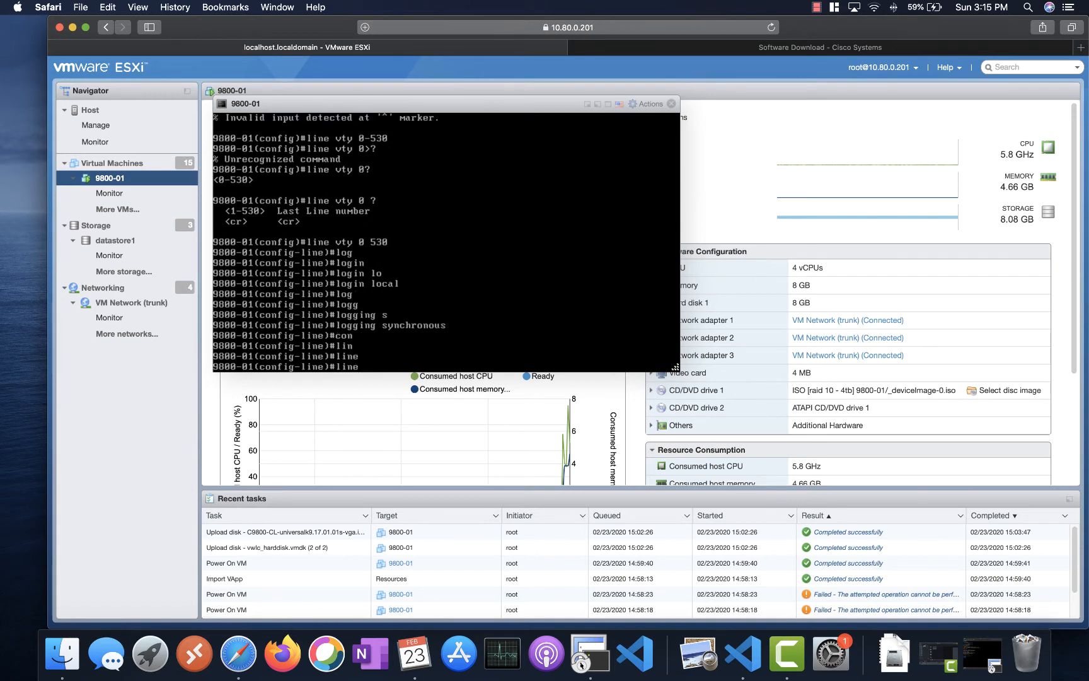
type("con")
key("Tab")
type("sol")
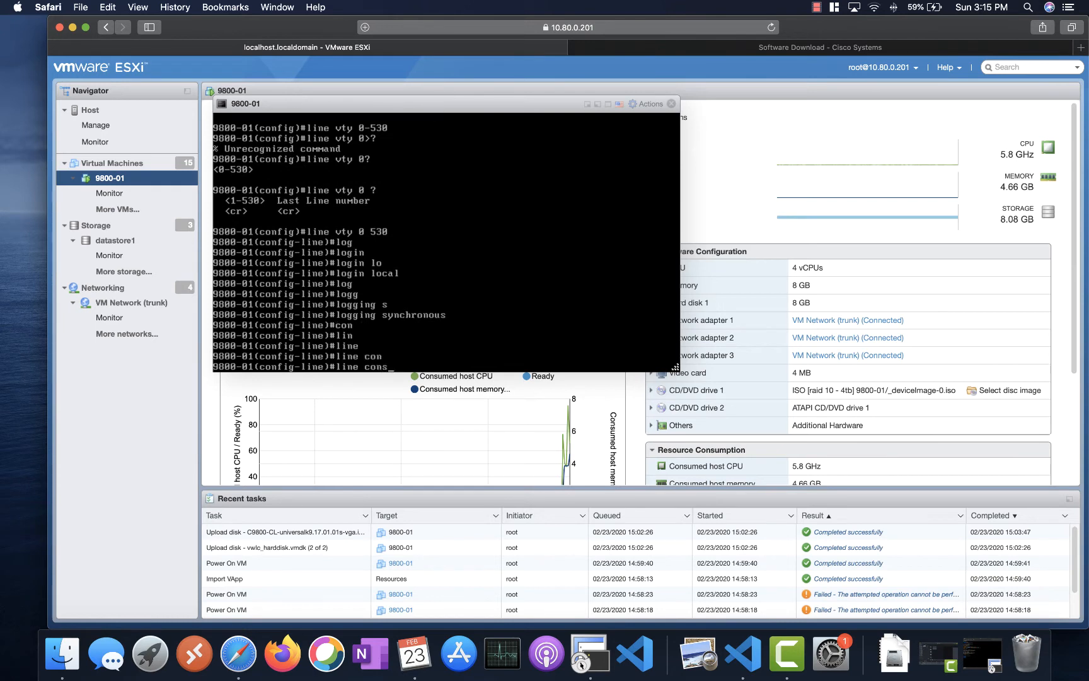
key("Tab")
type("?")
key("BackSpace")
key("BackSpace")
key("BackSpace")
key("BackSpace")
key("BackSpace")
key("BackSpace")
key("BackSpace")
key("BackSpace")
key("BackSpace")
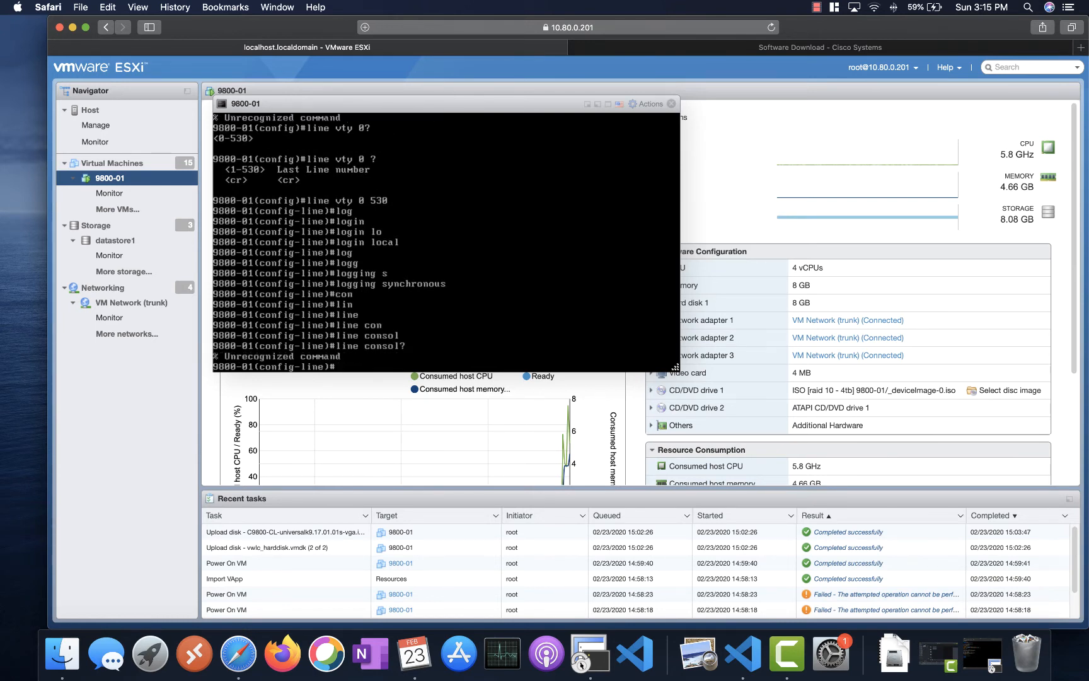
type("exit")
key("Return")
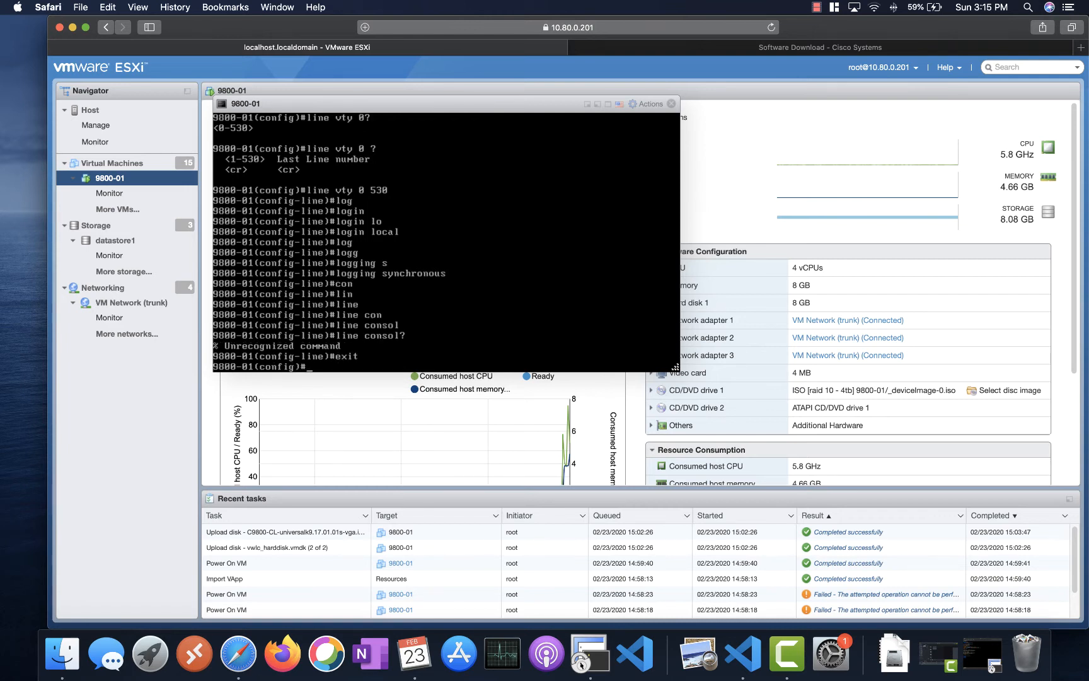
- Enter configuration mode for console line 0 with 'line console 0'
type("con")
key("Return")
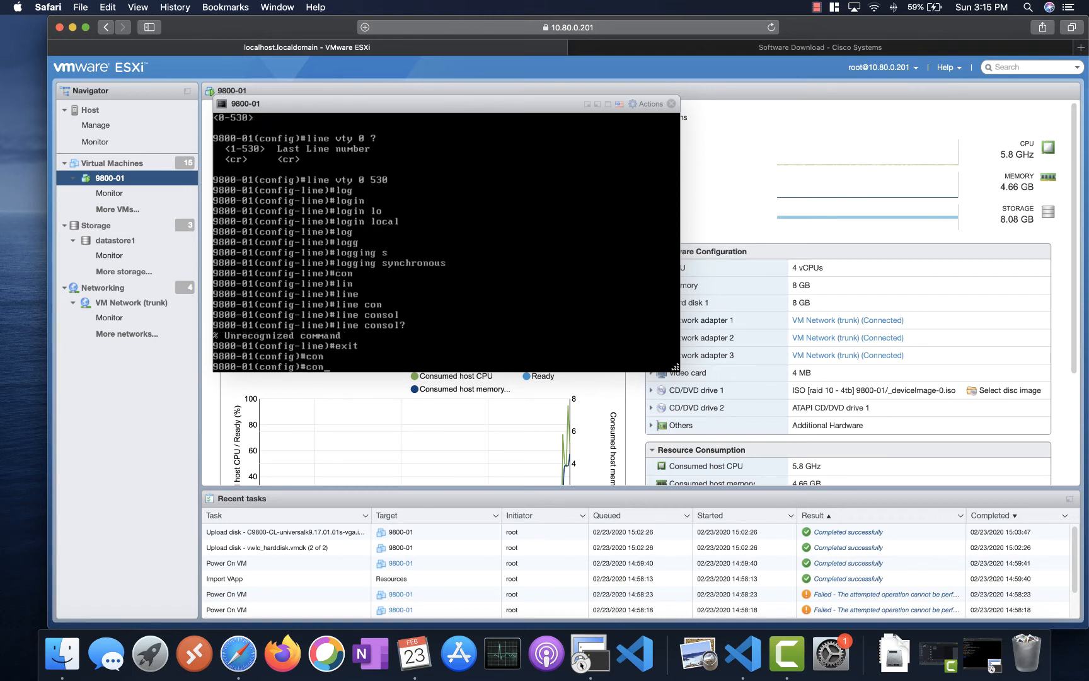
type("lin")
key("Tab")
type("con")
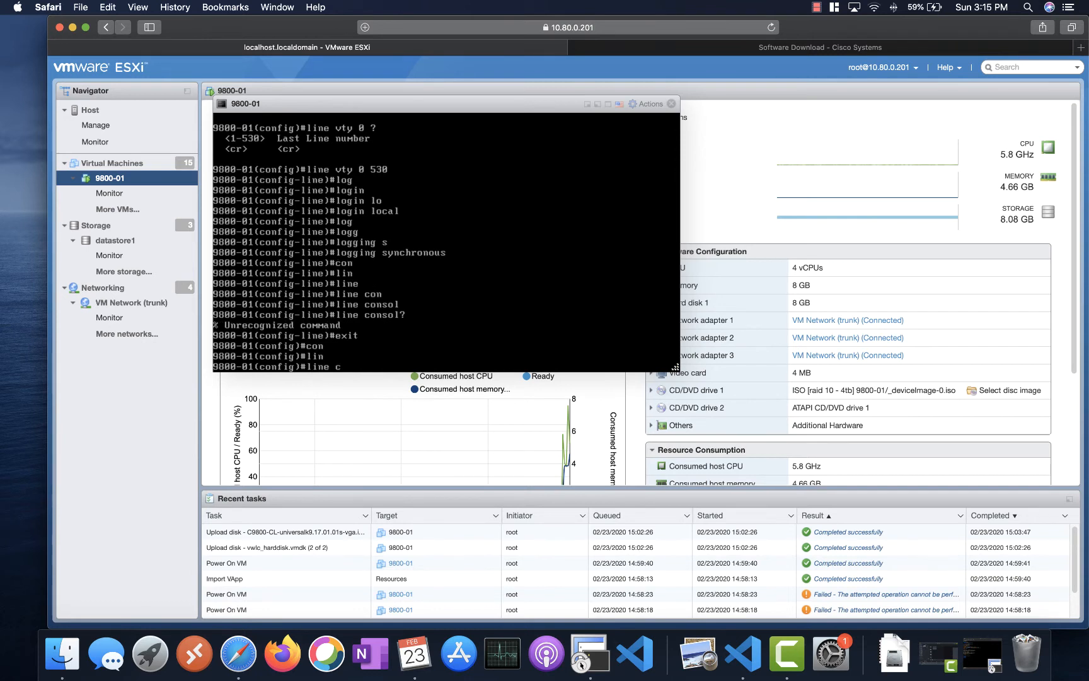
key("Tab")
type("?")
key("Return")
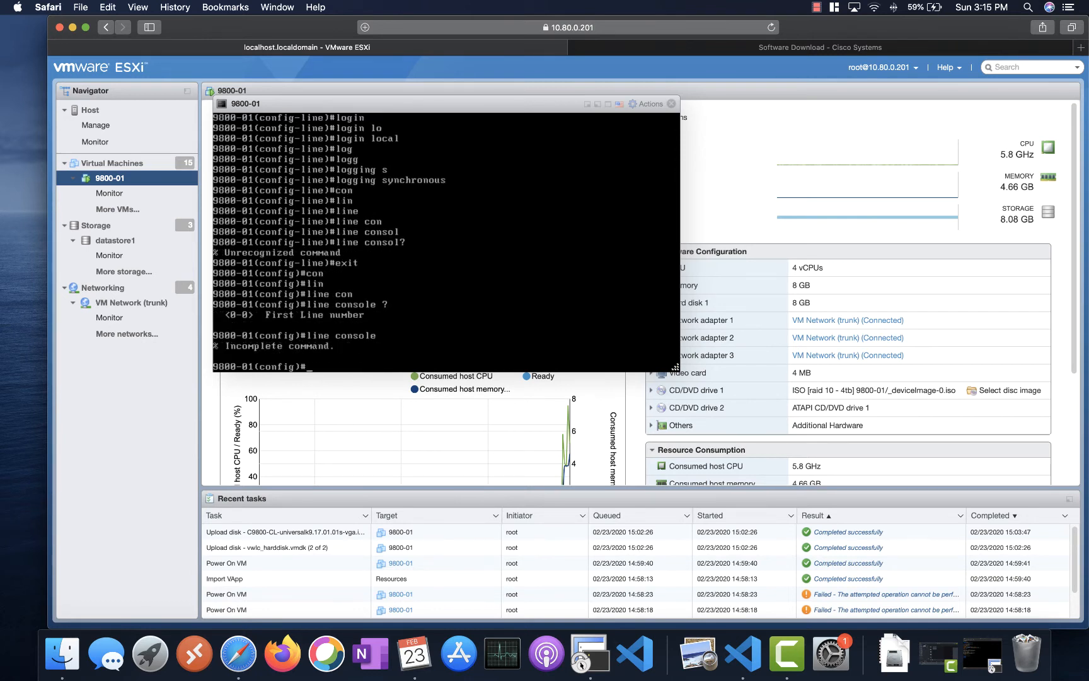
key("Up")
type("0")
key("Return")
- Enable 'logging synchronous' on console line 0
type("lo")
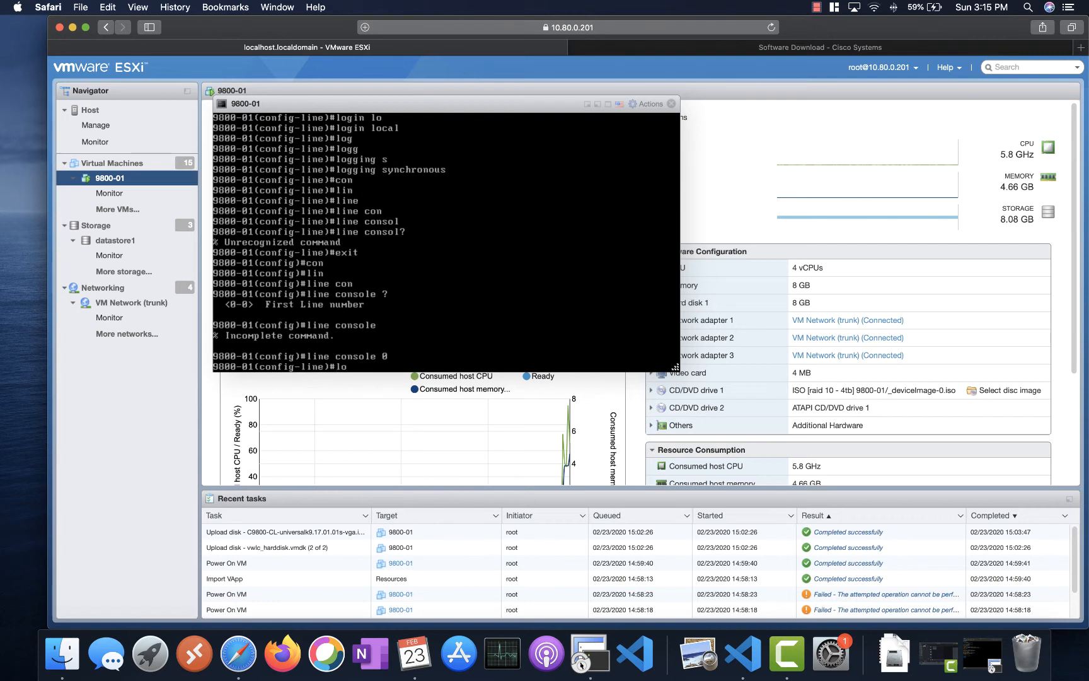
type("g")
key("Tab")
type("g")
key("Tab")
type("sy")
key("Tab")
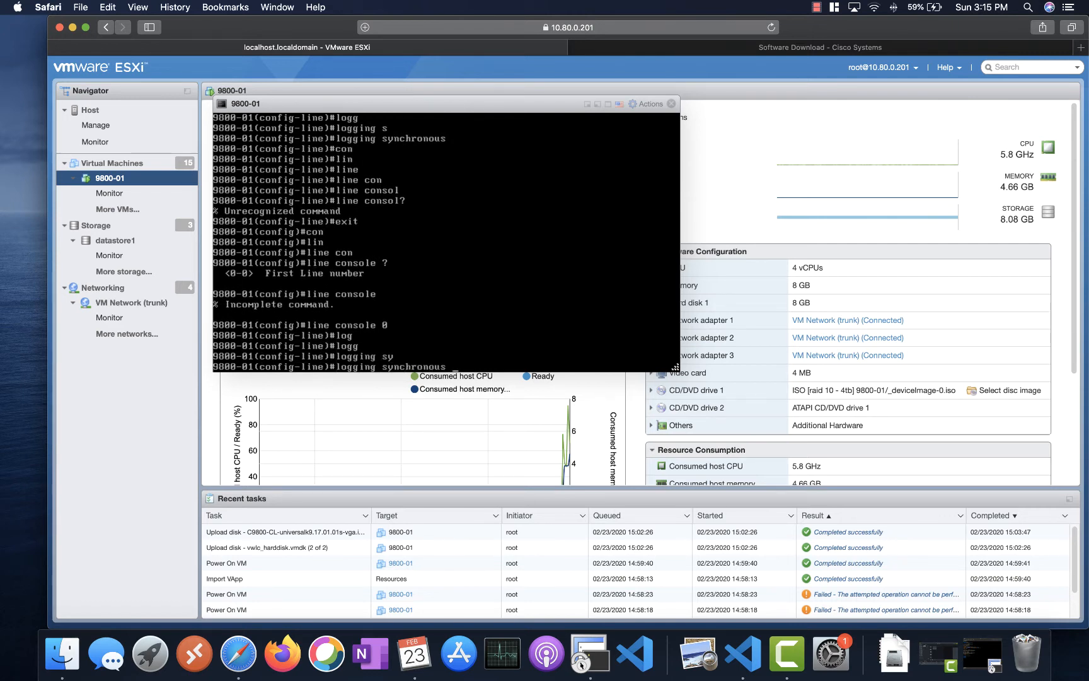
key("Return")
key("Return")
key("Return")
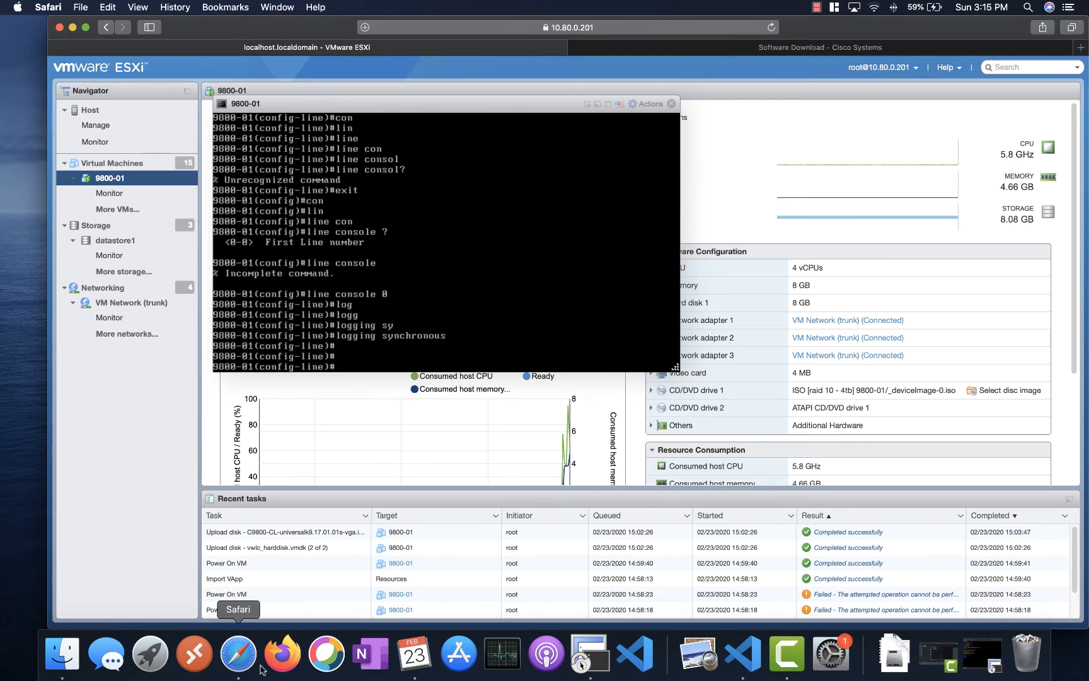
left_click(743, 653)
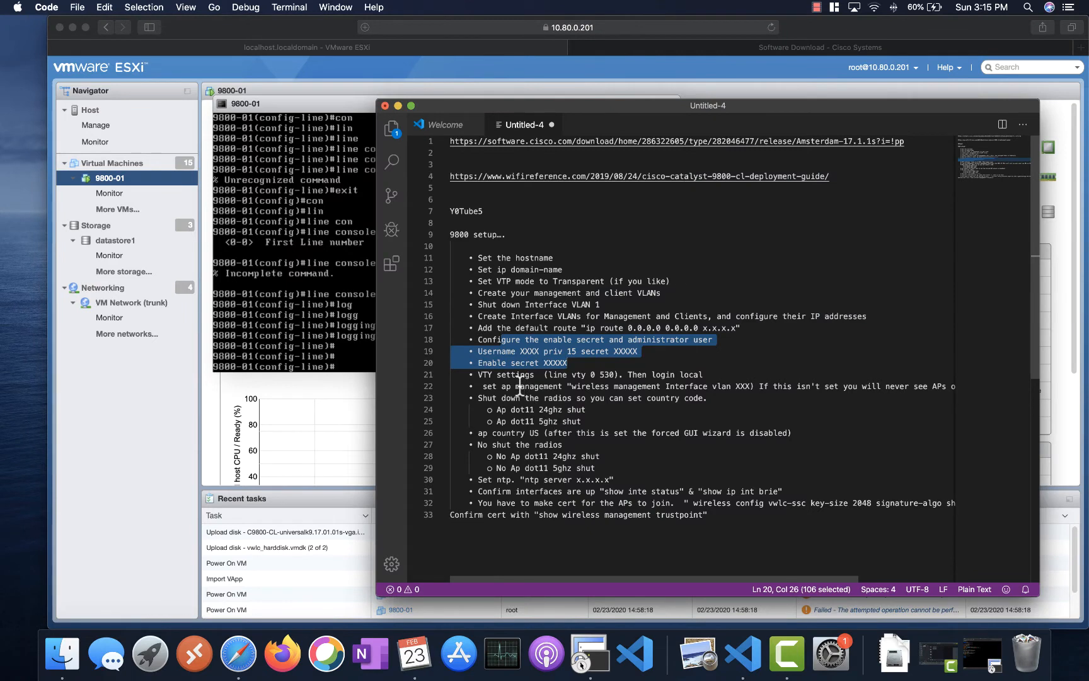
left_click(733, 386)
left_click_drag(733, 385, 573, 390)
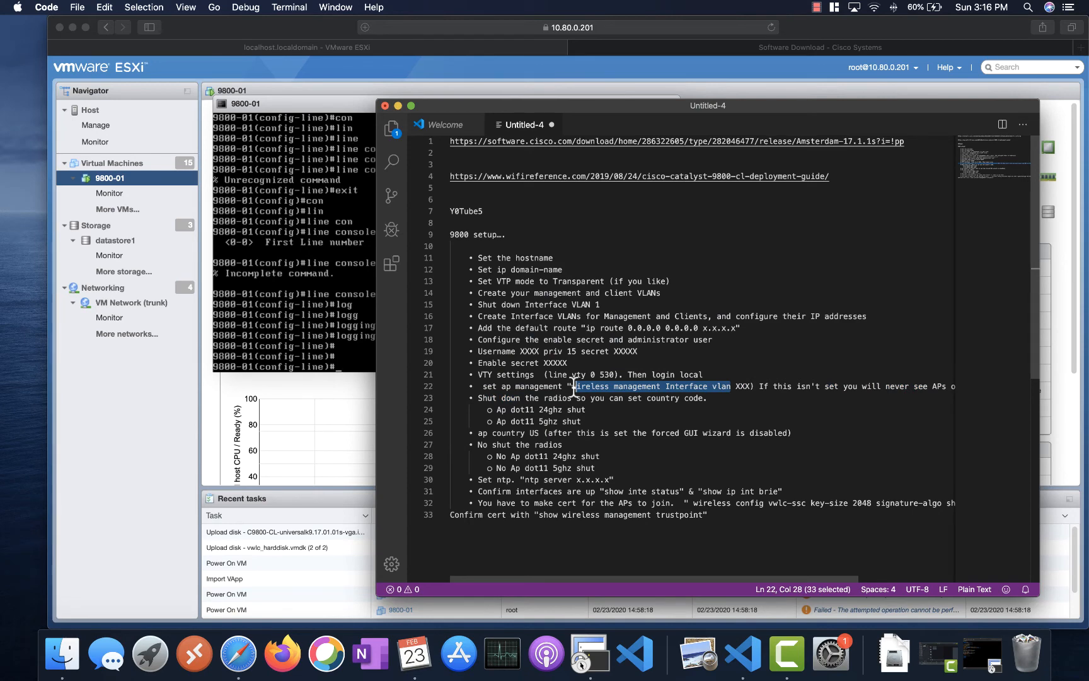
left_click(299, 318)
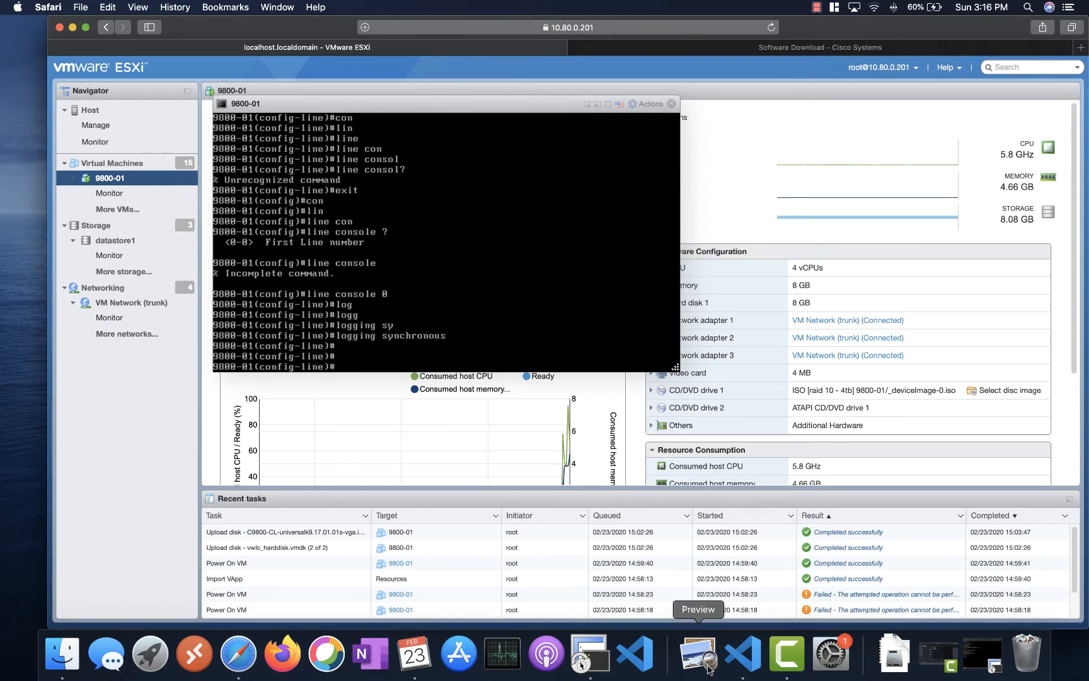
- Bring up SecureCRT, quit the accidentally opened Podcasts app, and minimize the 10.60.0.2 session window
left_click(588, 654)
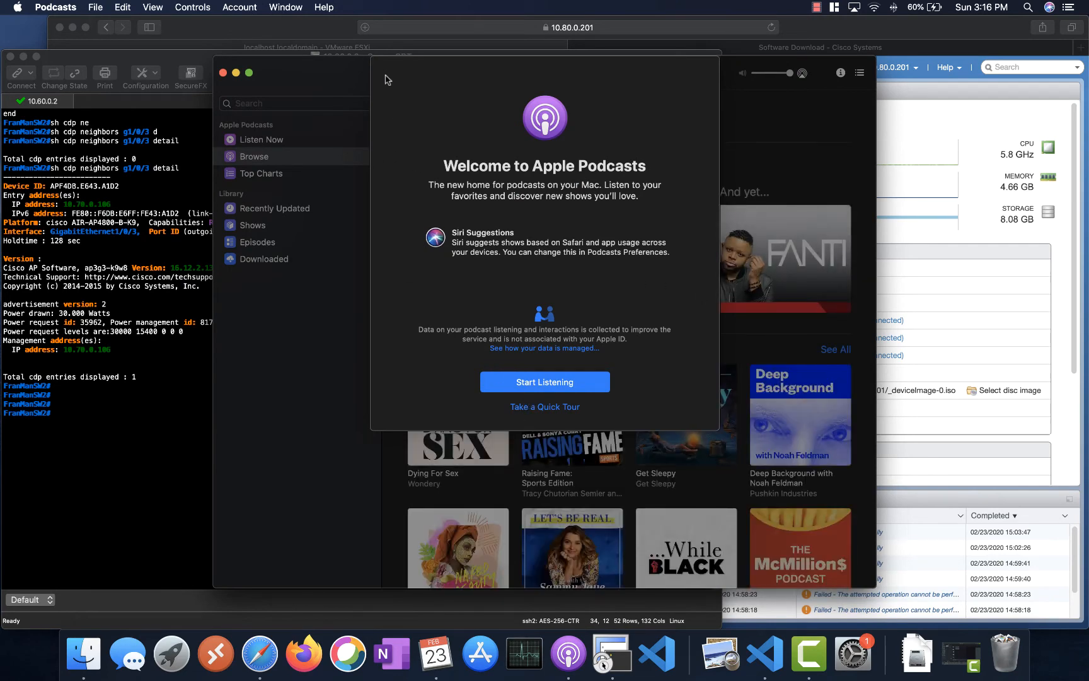
key("super+w")
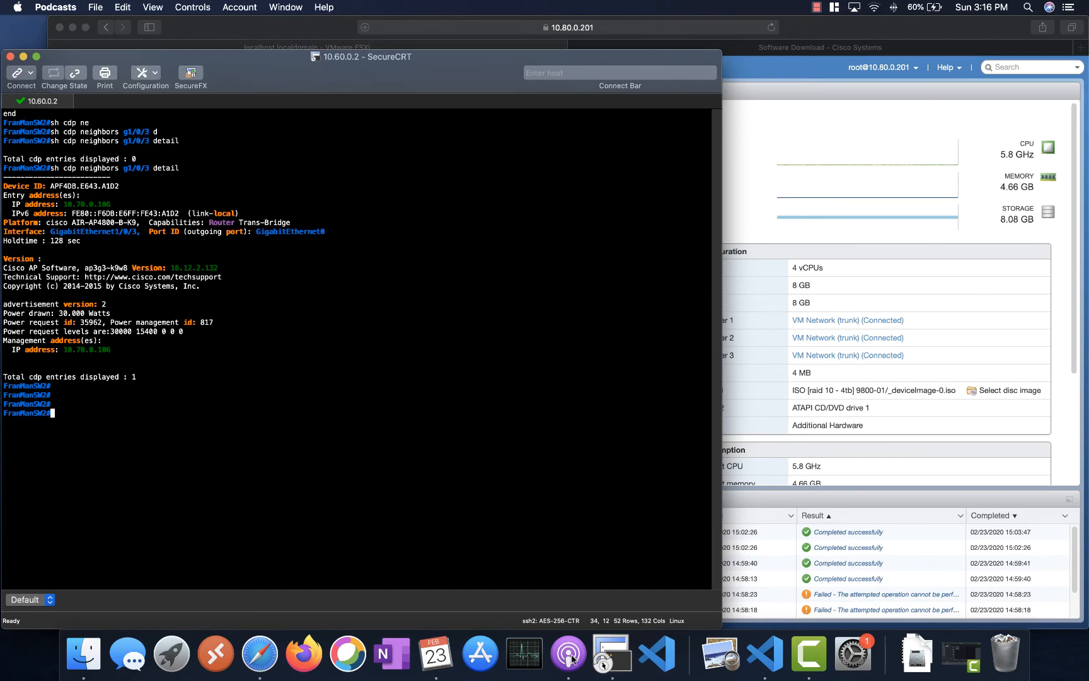
left_click(763, 659)
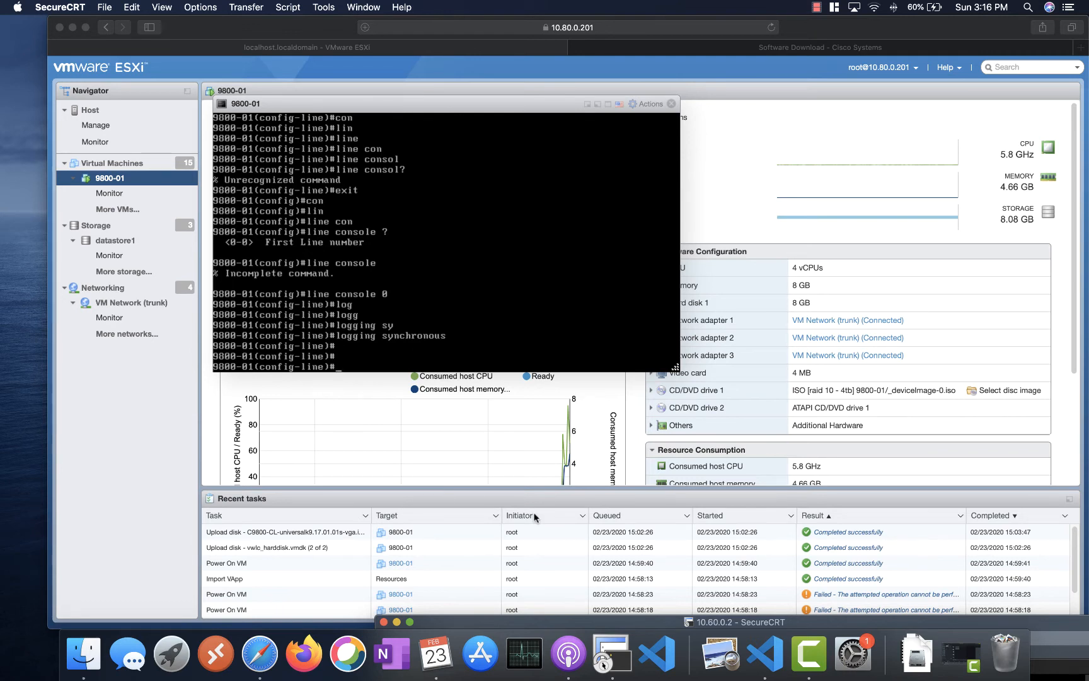
- Review the setup notes, then exit console line configuration with 'exit'
left_click(659, 658)
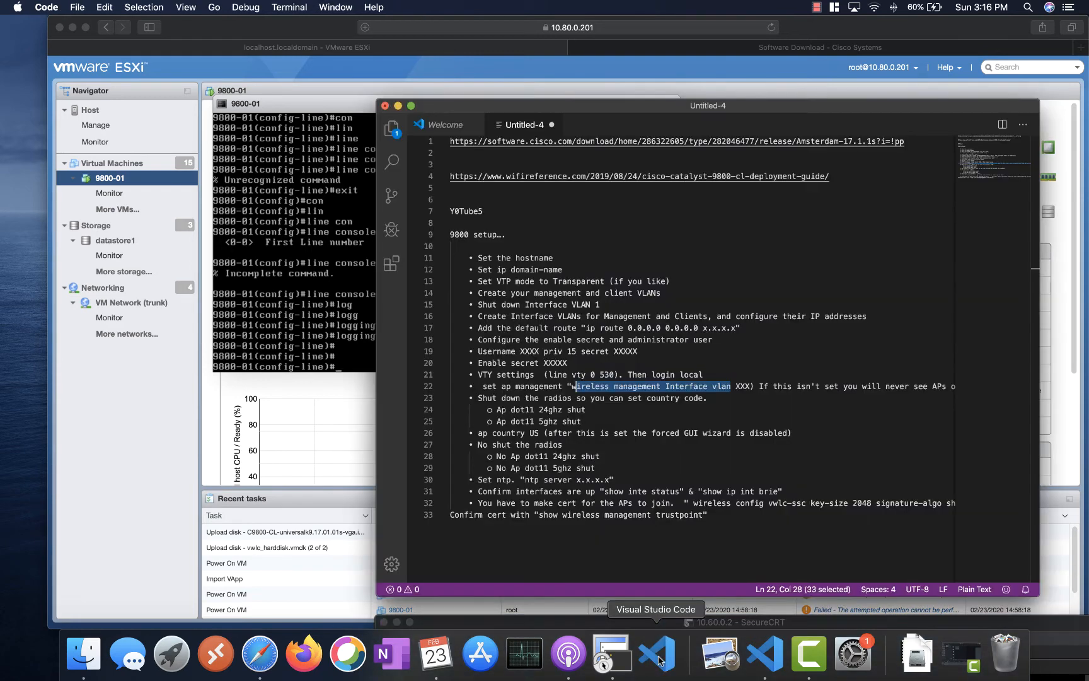
left_click(637, 388)
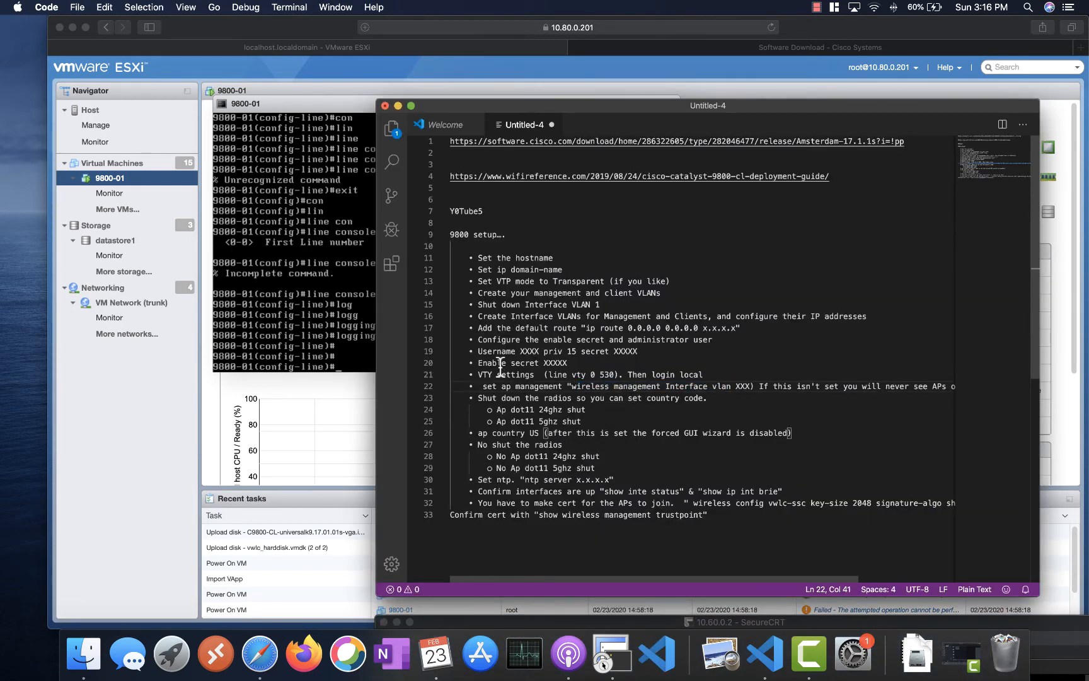
left_click(293, 323)
type("wireless")
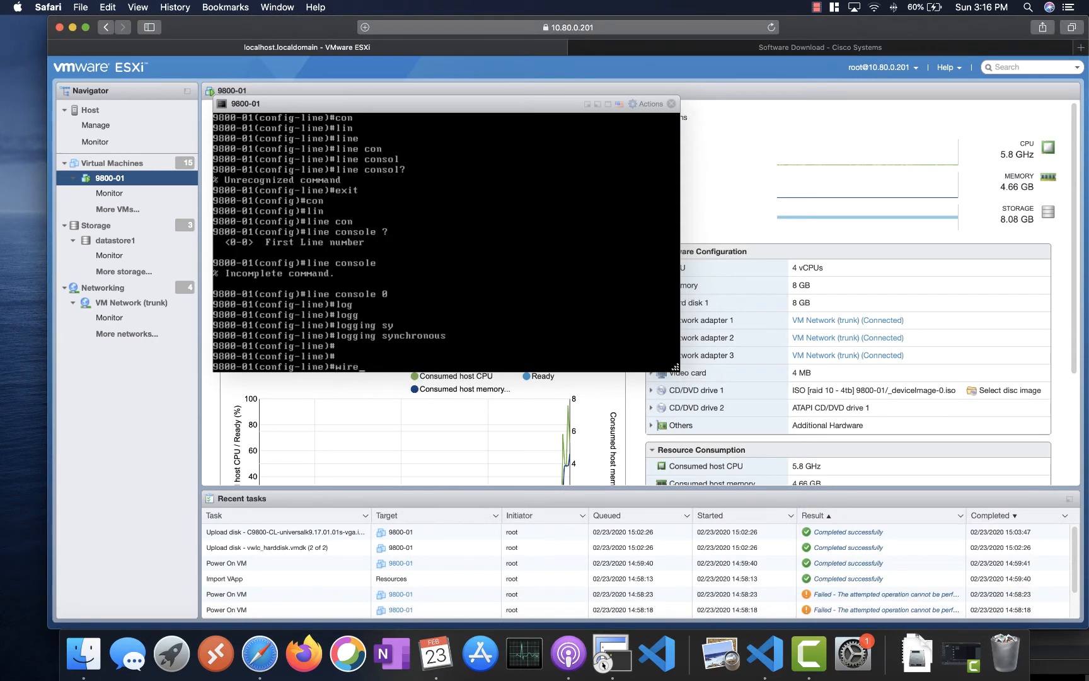
key("Tab")
key("BackSpace")
key("BackSpace")
key("BackSpace")
key("BackSpace")
key("BackSpace")
key("BackSpace")
key("BackSpace")
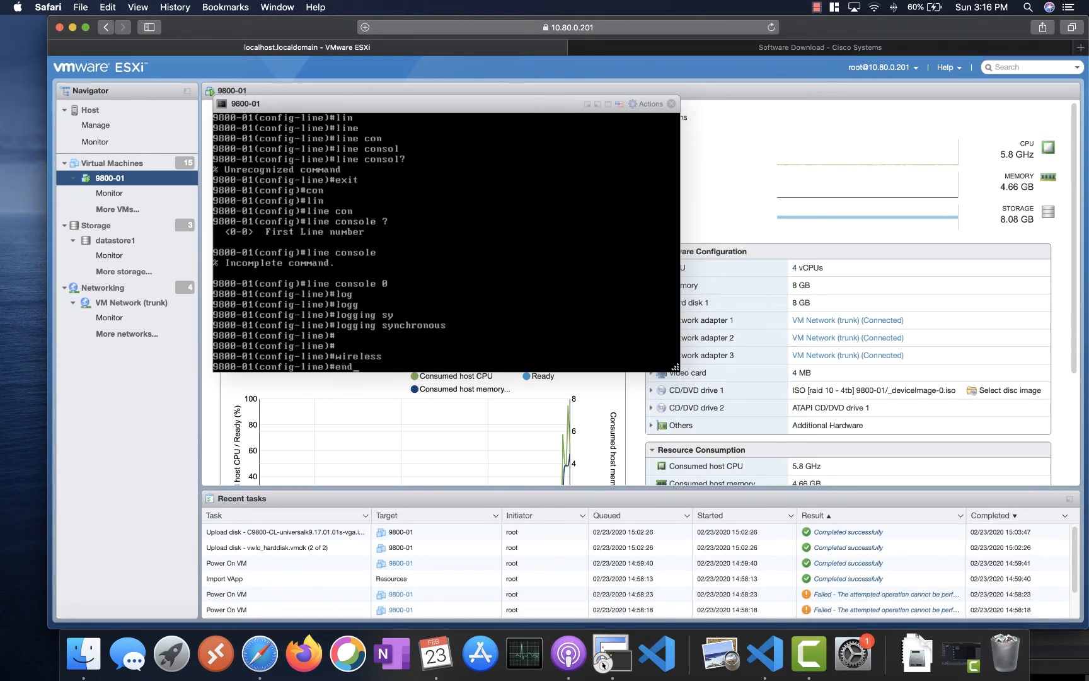
key("BackSpace")
key("BackSpace")
key("BackSpace")
type("exit")
key("Return")
- Set 'wireless management interface vlan 70' on the controller
type("wiree")
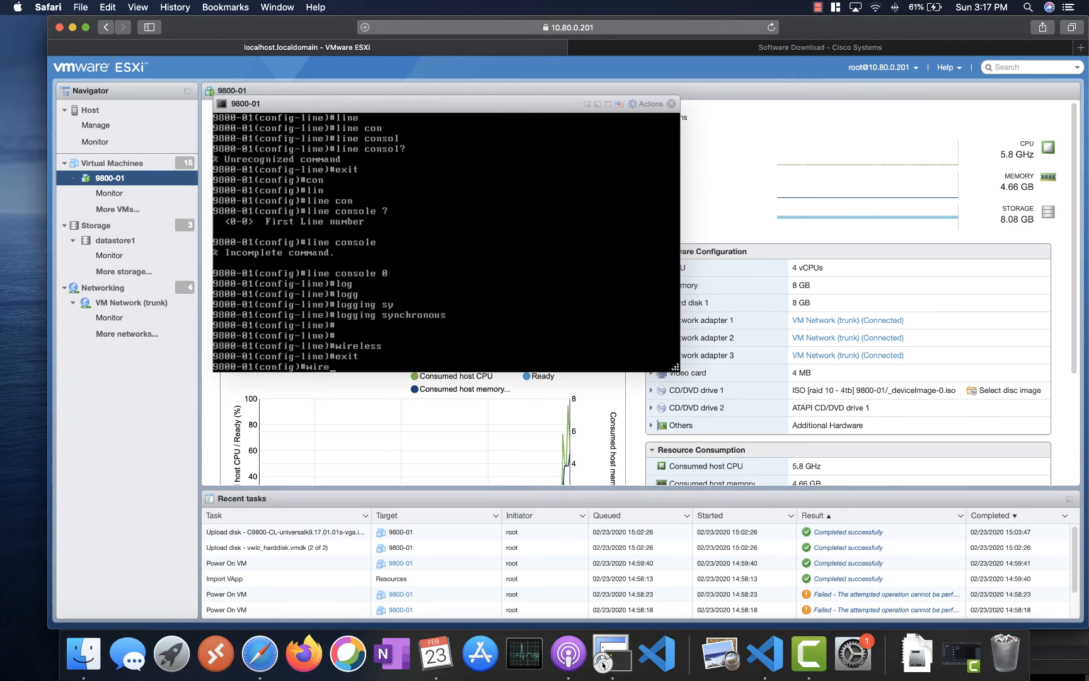
key("Tab")
key("BackSpace")
type("les")
key("Tab")
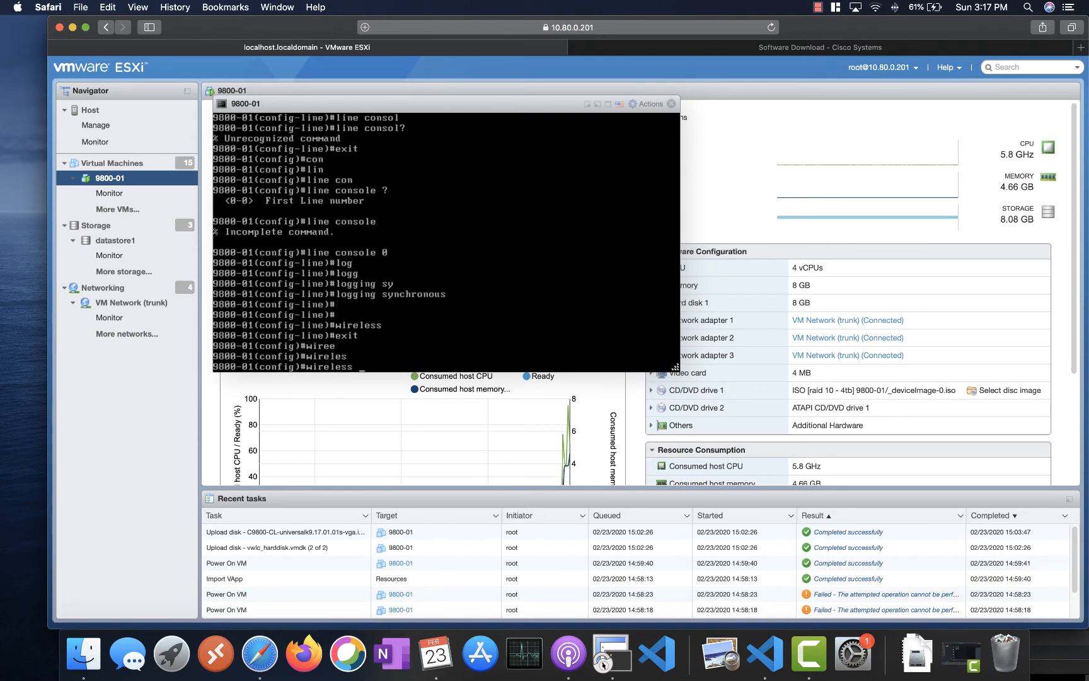
type("ma")
key("Tab")
type("n")
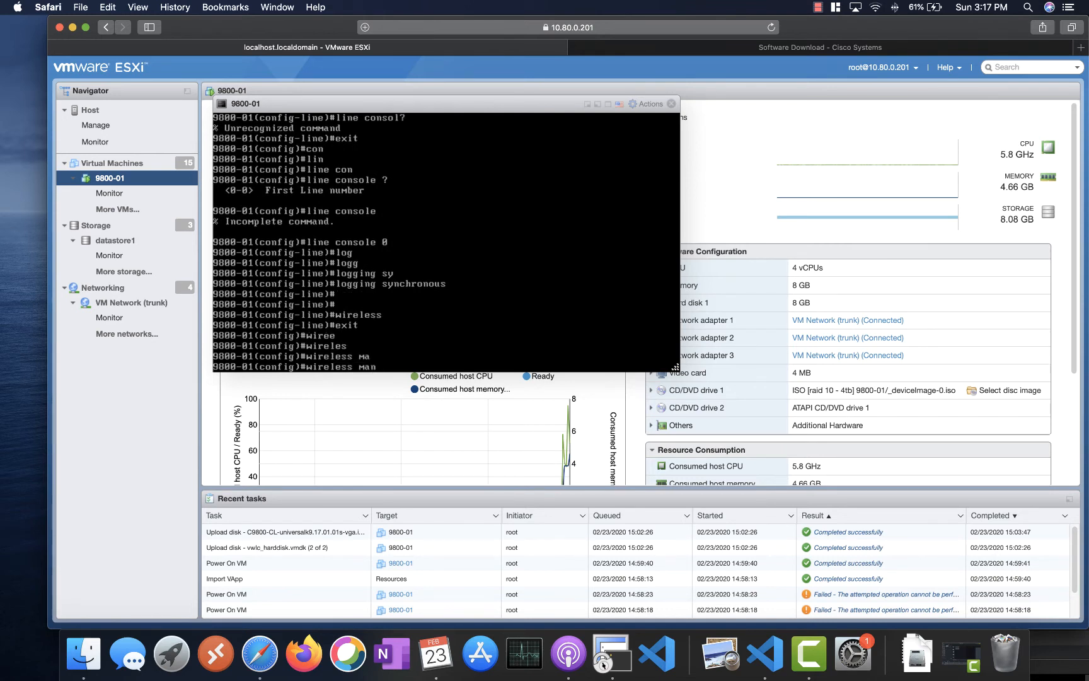
key("Tab")
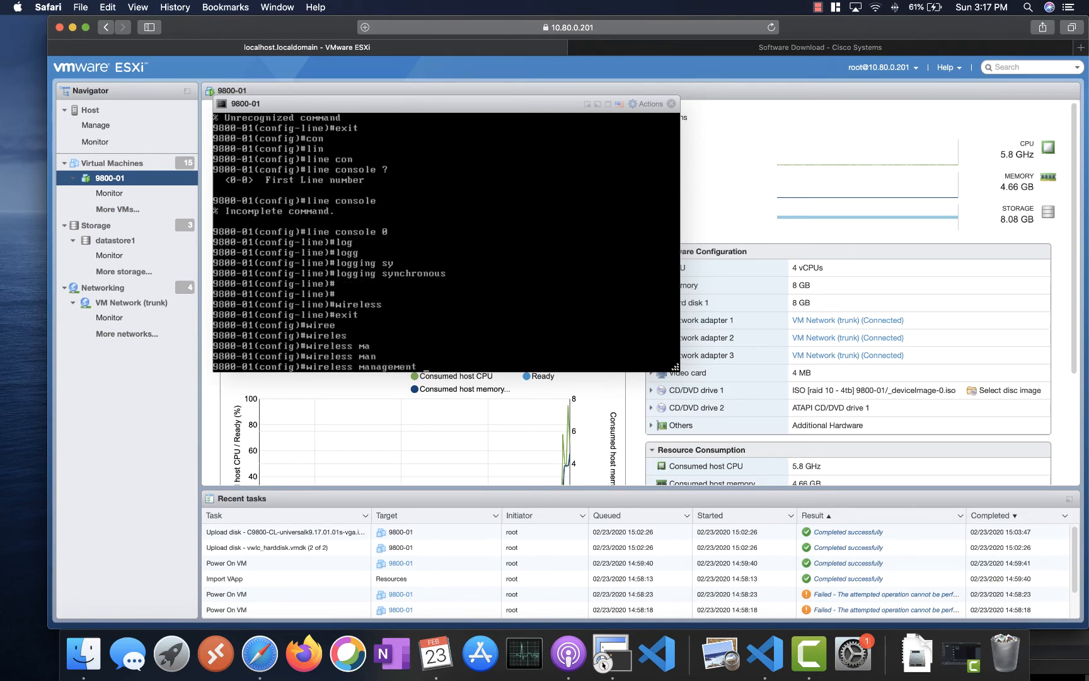
type("in")
key("Tab")
type("vl")
key("Tab")
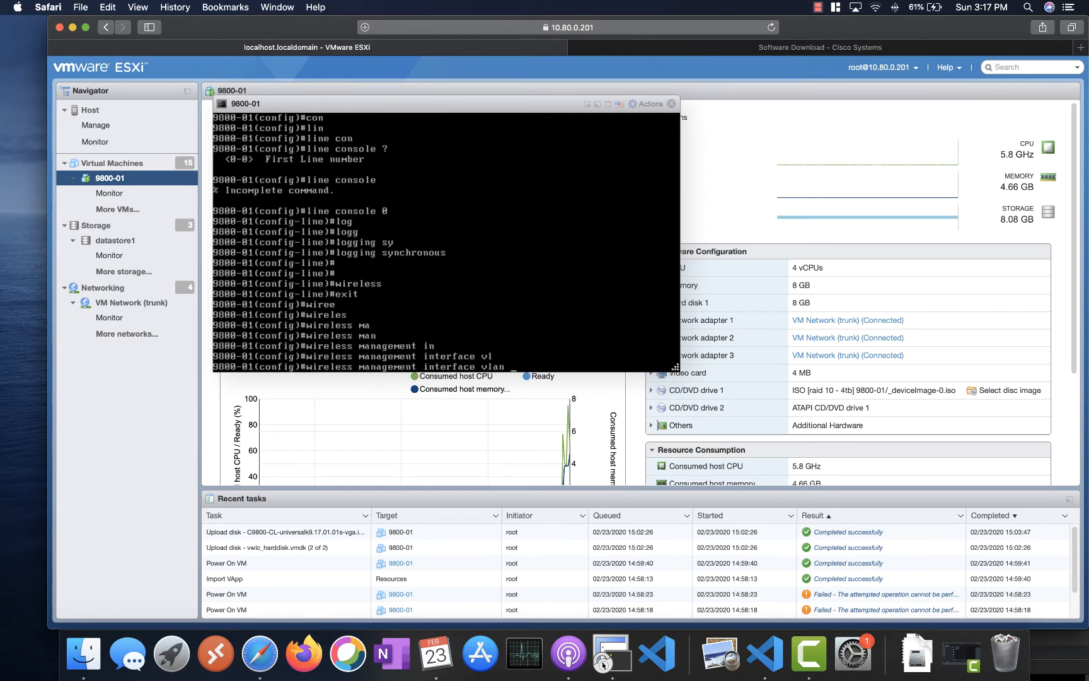
type("70")
key("Return")
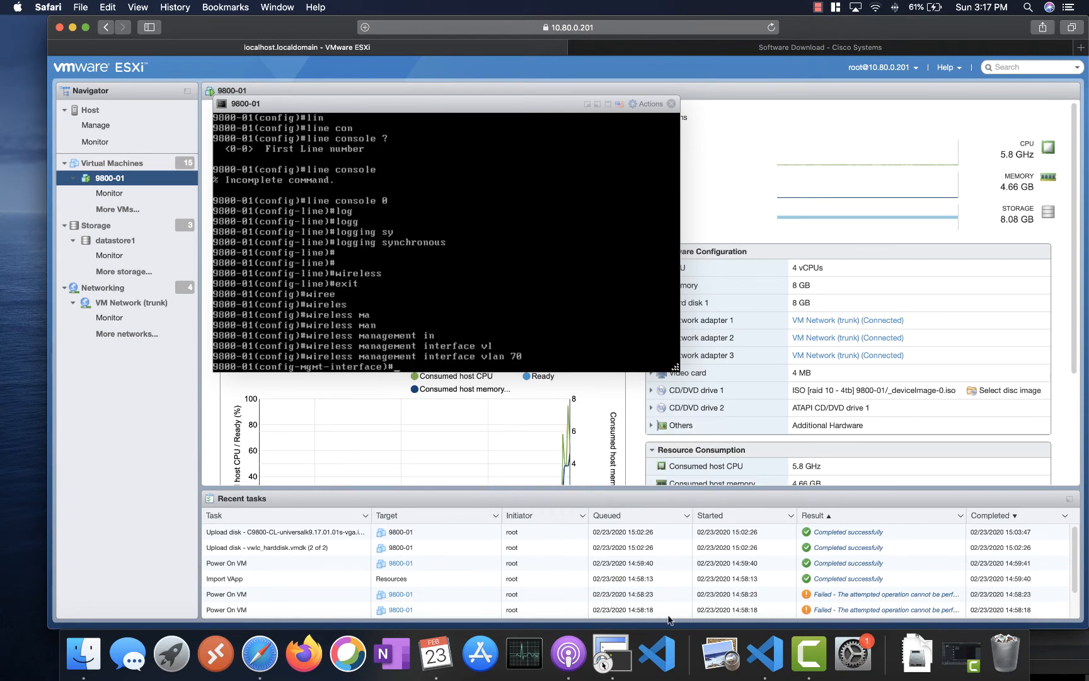
left_click(761, 655)
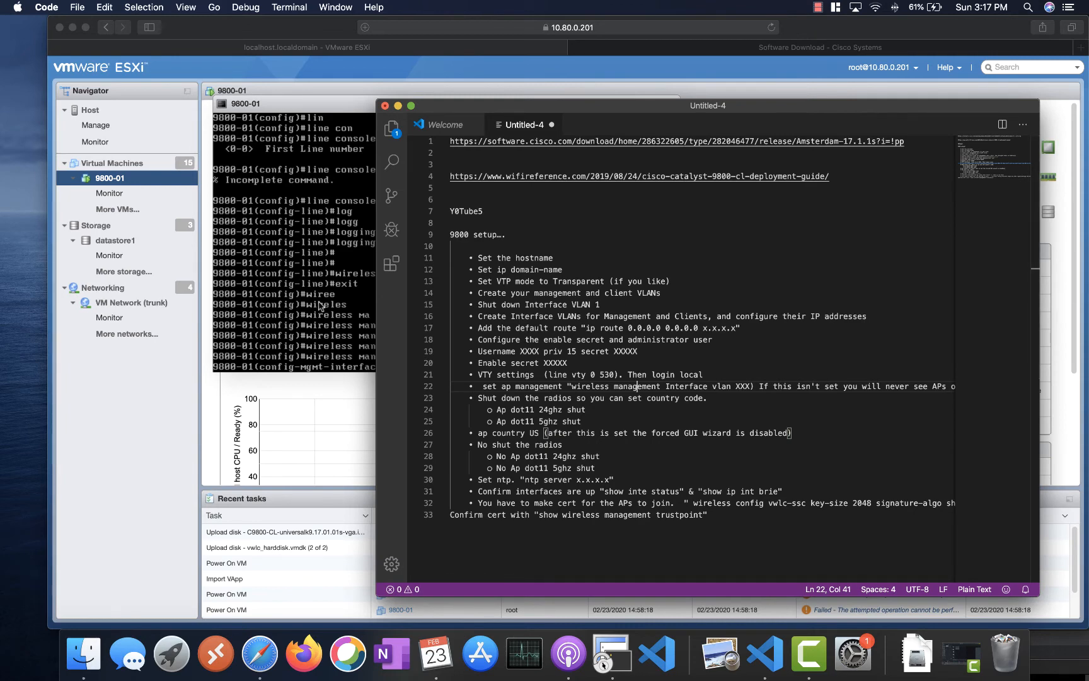
- Back in the VM console, exit the management interface configuration with 'exit'
left_click(321, 307)
type("ap do")
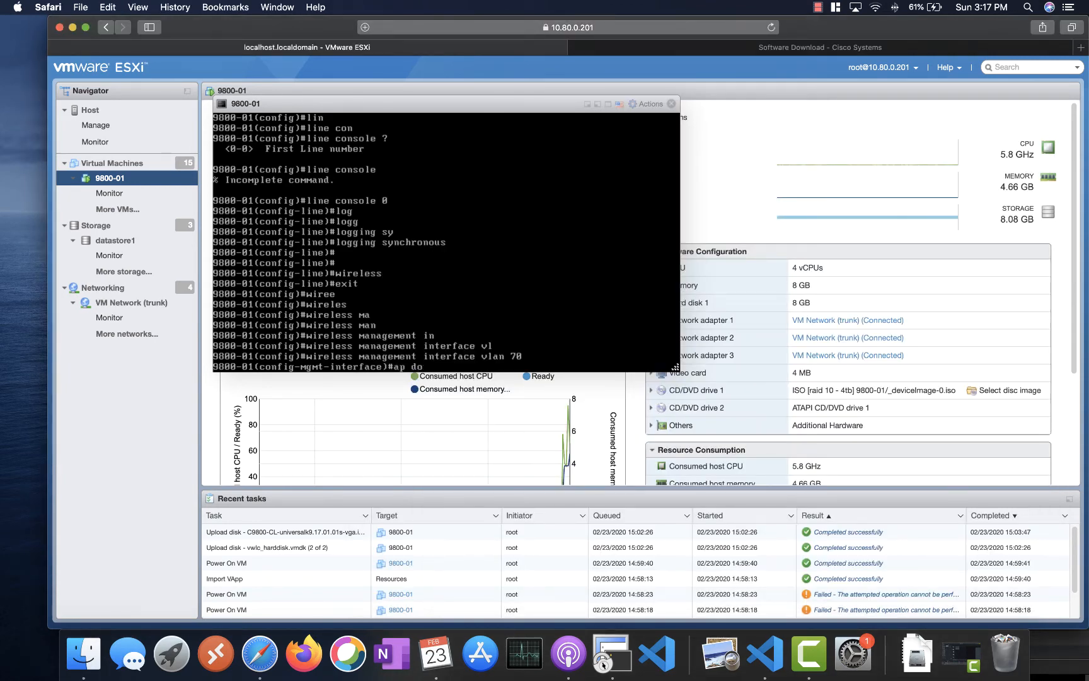
type("t")
key("Tab")
type("11")
key("Tab")
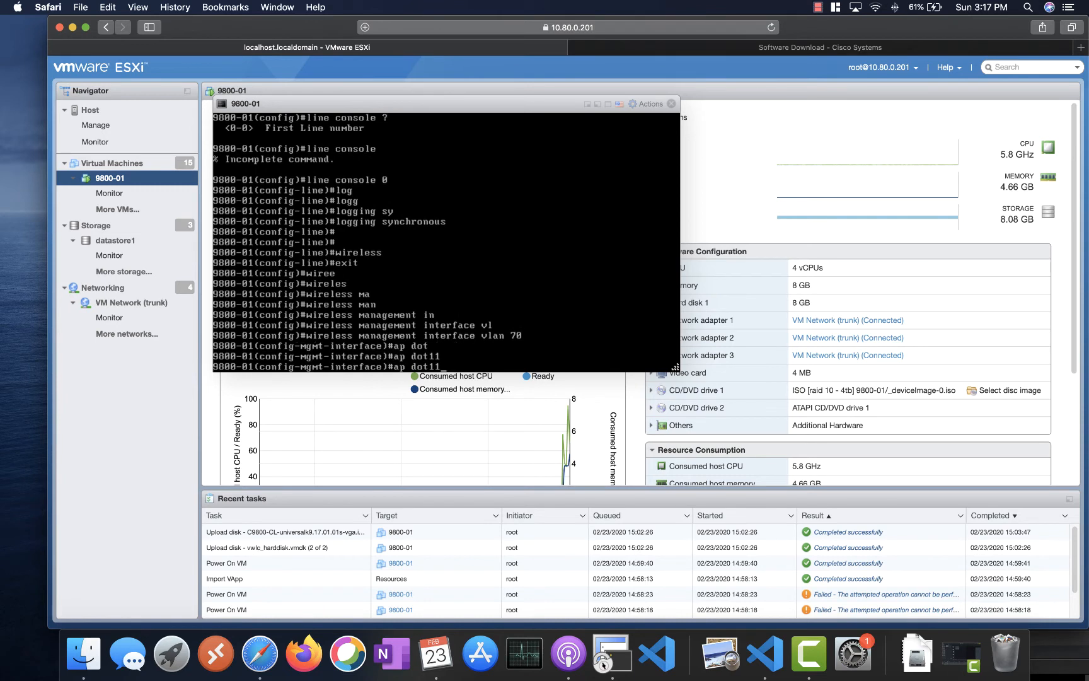
key("BackSpace")
key("BackSpace")
key("BackSpace")
key("BackSpace")
key("BackSpace")
key("BackSpace")
key("BackSpace")
key("BackSpace")
type("exit")
key("Return")
- Shut down the 2.4 GHz radios with 'ap dot11 24ghz shutdown', confirming with y
type("ap do")
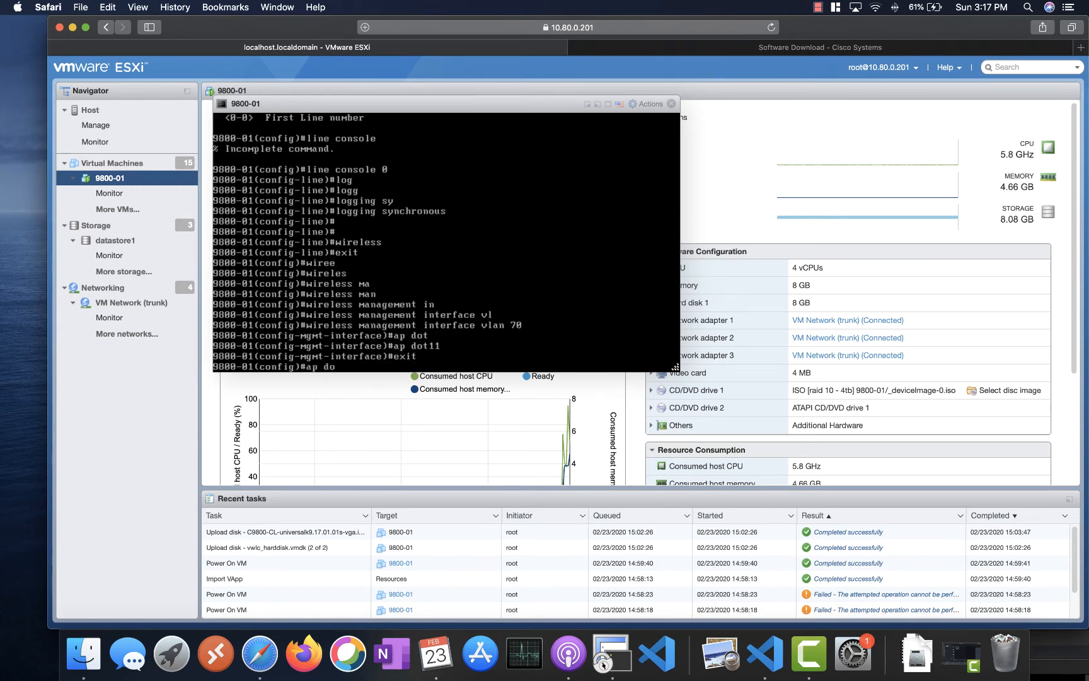
type("r")
key("Tab")
type("t")
key("Tab")
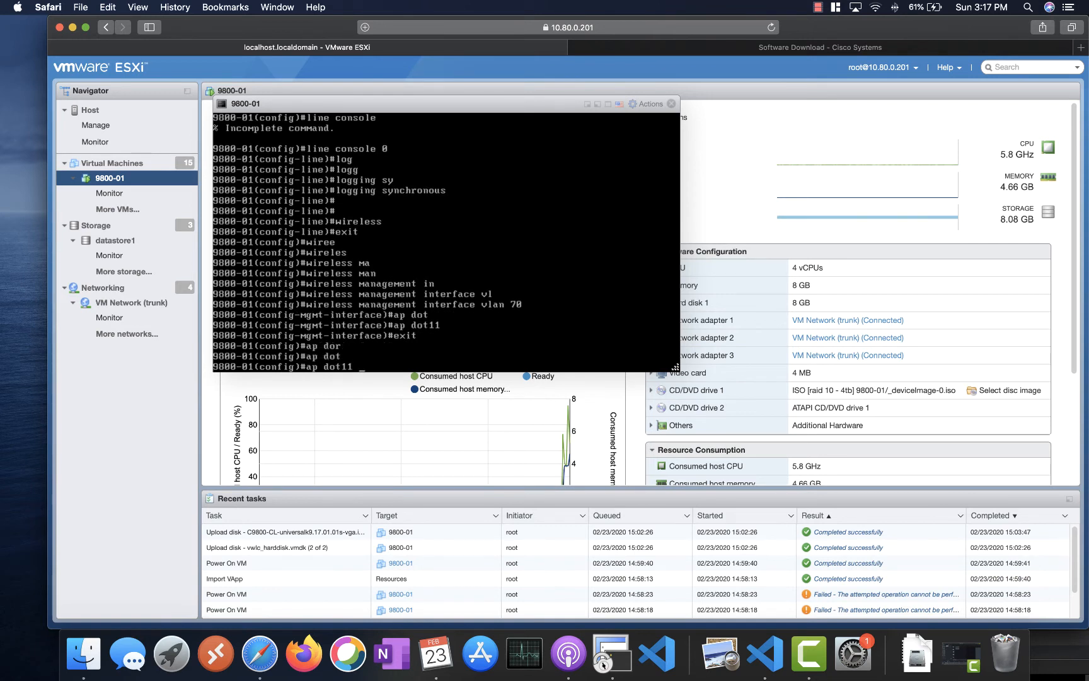
type("2")
key("Tab")
type("shu")
key("Tab")
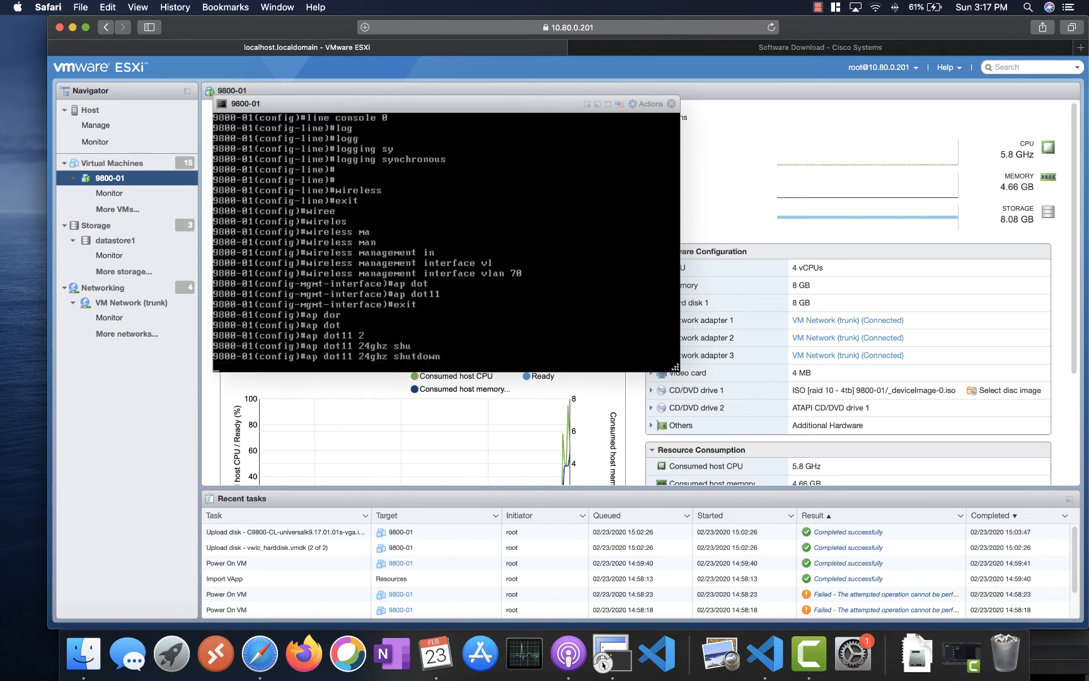
key("Return")
type("y")
key("Return")
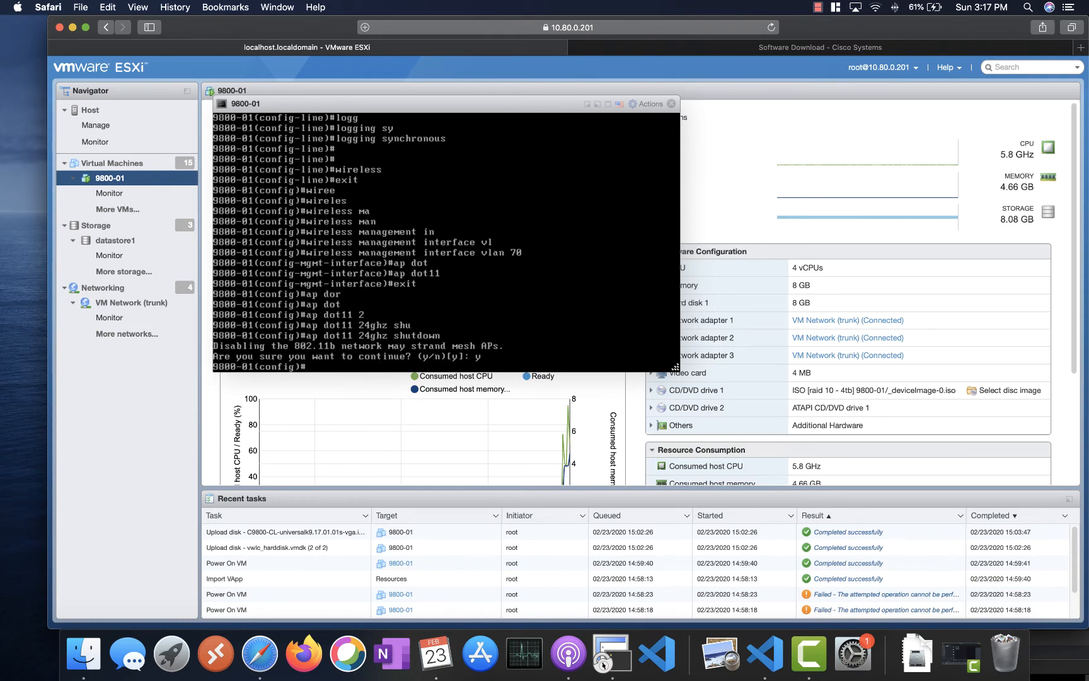
- Shut down the 5 GHz radios with 'ap dot11 5ghz shutdown', confirming with y
key("Up")
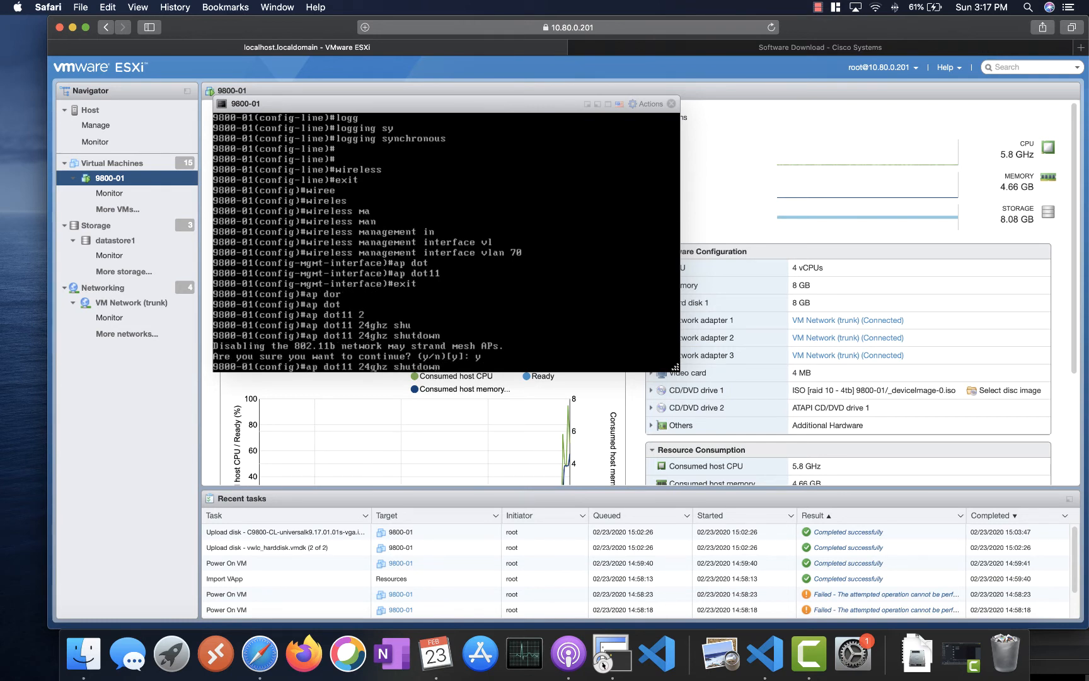
key("BackSpace")
key("BackSpace")
type("5")
key("Return")
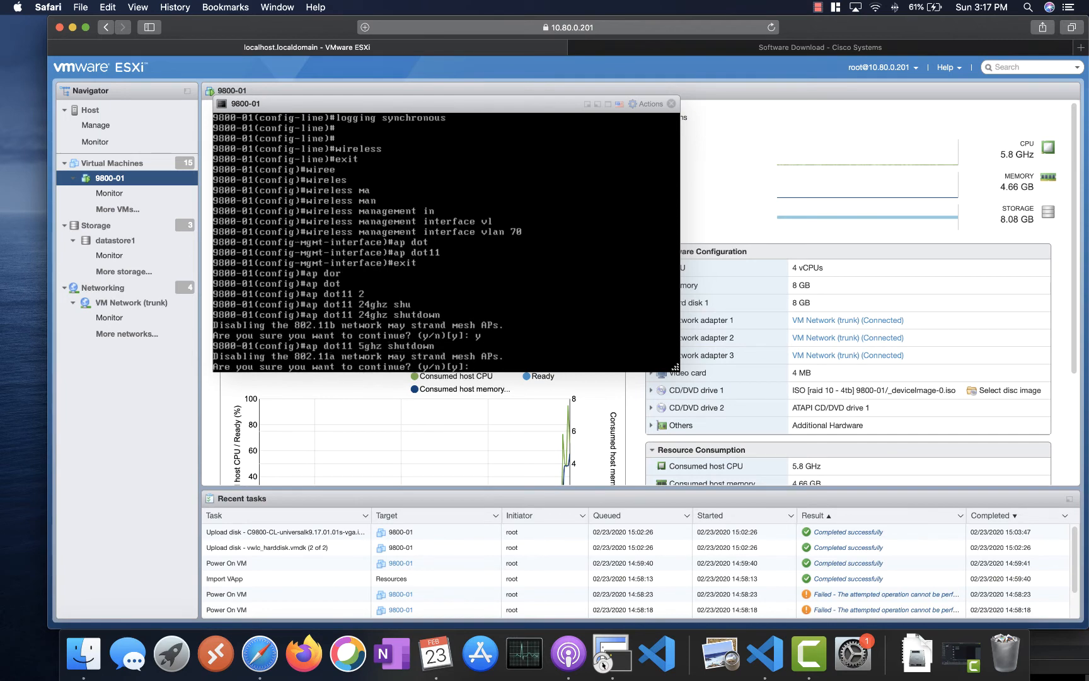
type("y")
key("Return")
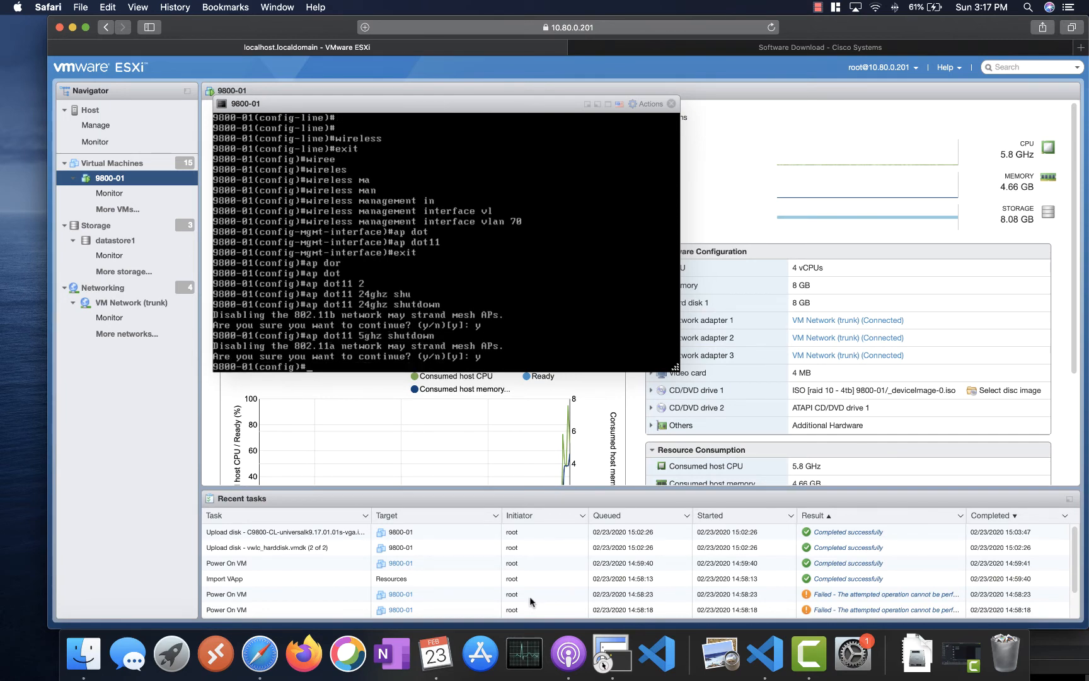
left_click(771, 658)
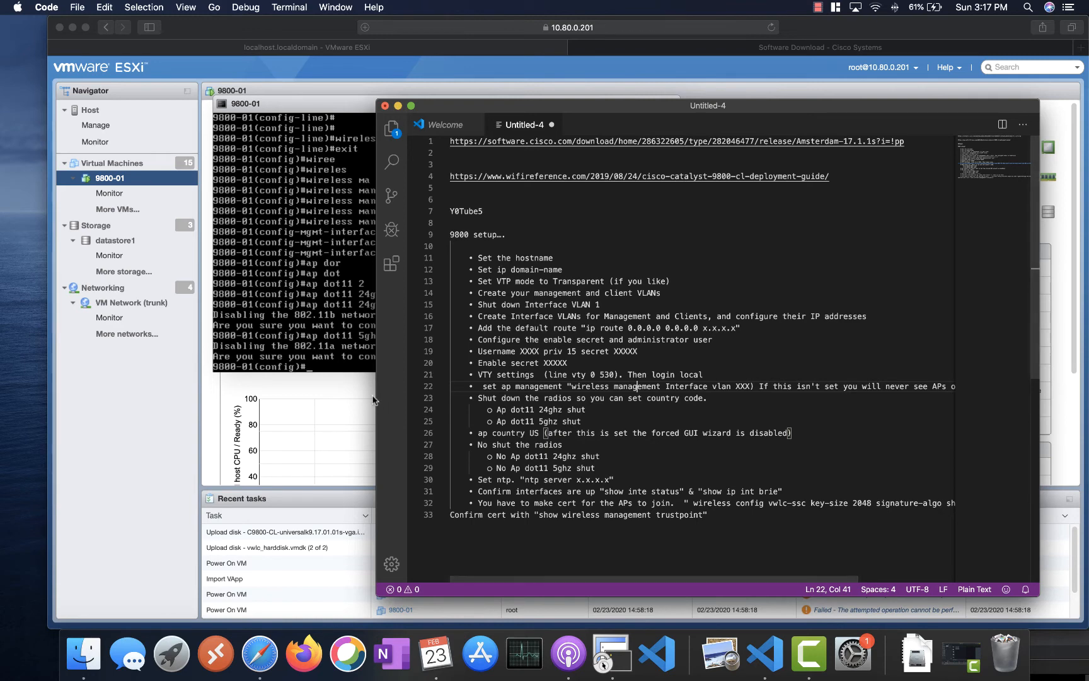
- Set the AP country code to US with 'ap country US' and confirm the change
key("super+Tab")
type("ap cou")
type("n")
key("Tab")
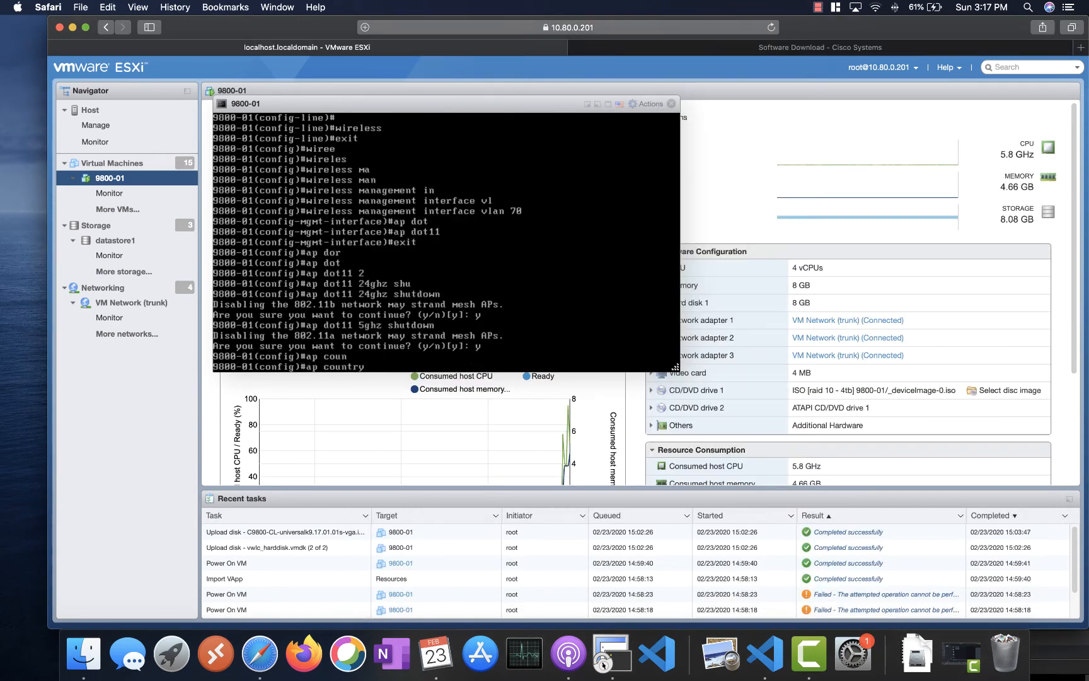
type("US")
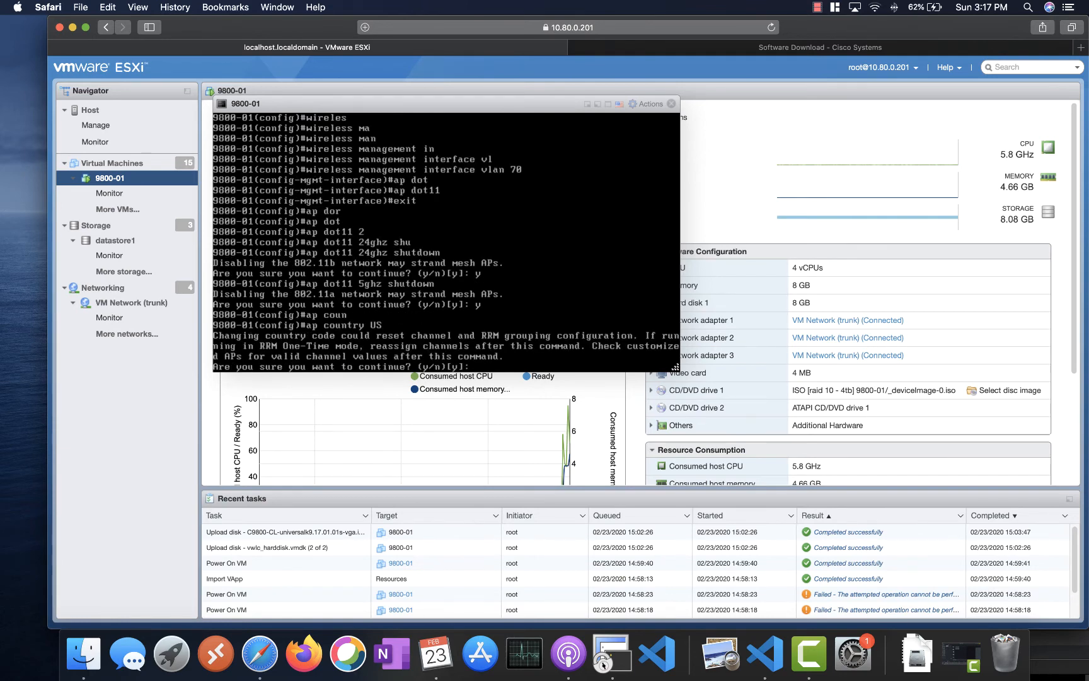
type("y")
key("Return")
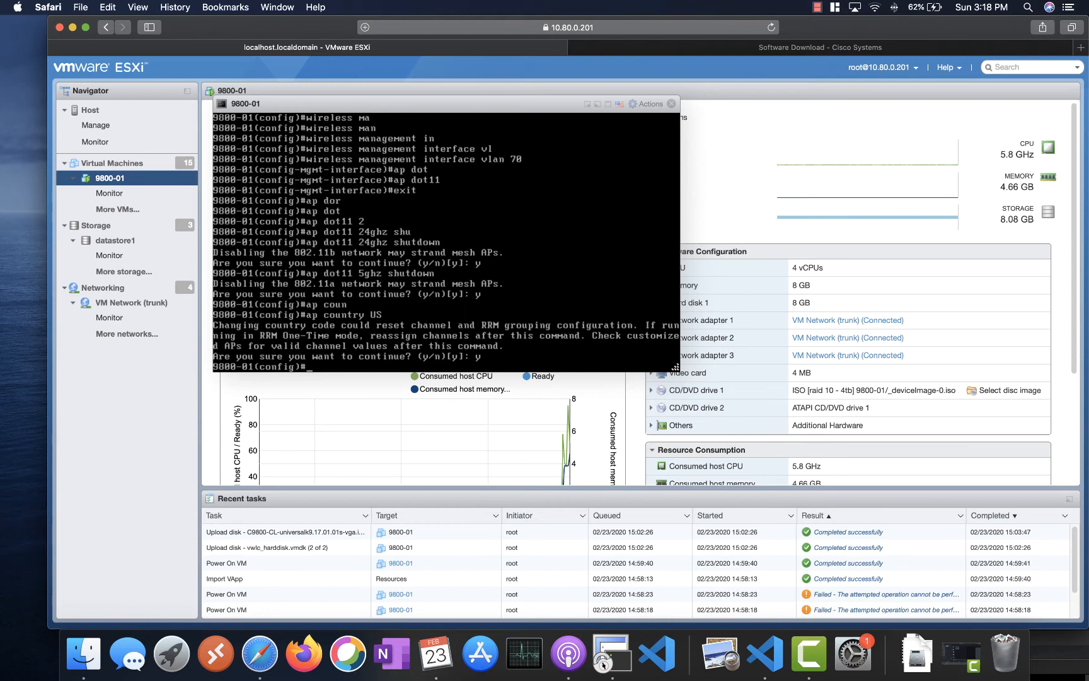
- Re-enable the radios with 'no ap dot11 5ghz shutdown' and 'no ap dot11 24ghz shutdown'
key("Up")
key("Up")
key("Up")
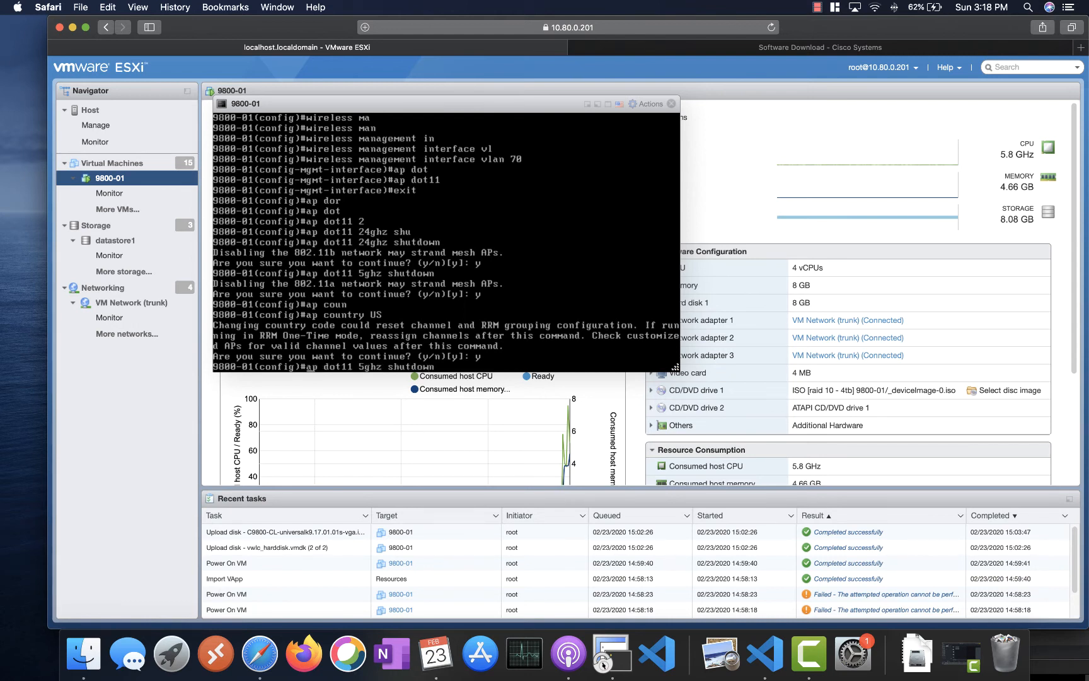
type("no")
key("Return")
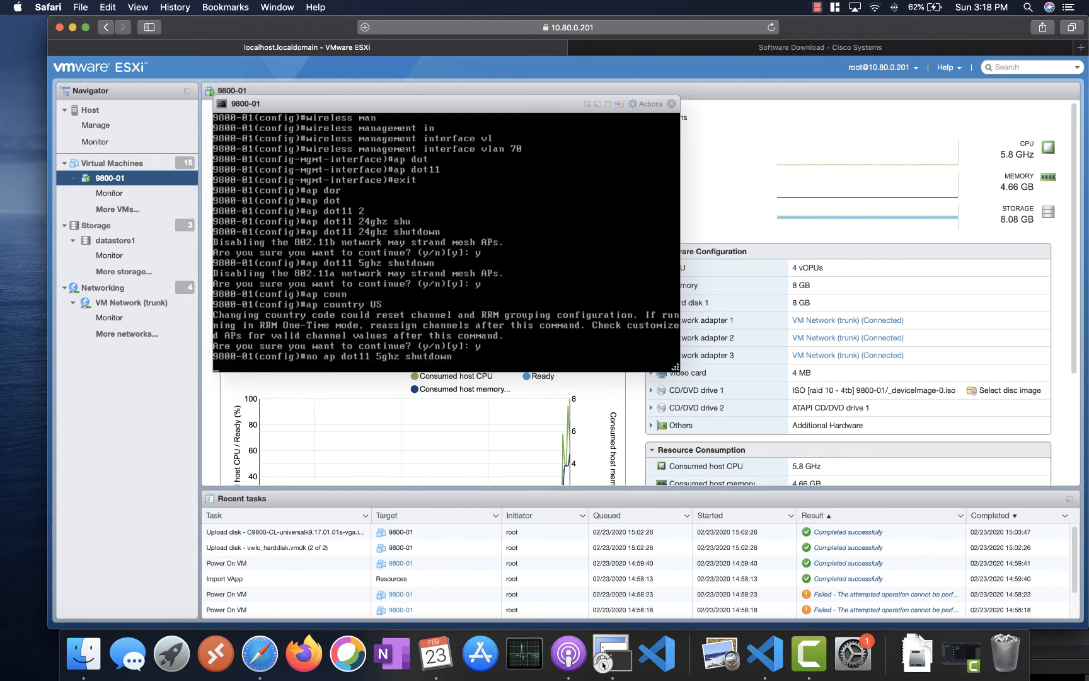
key("Up")
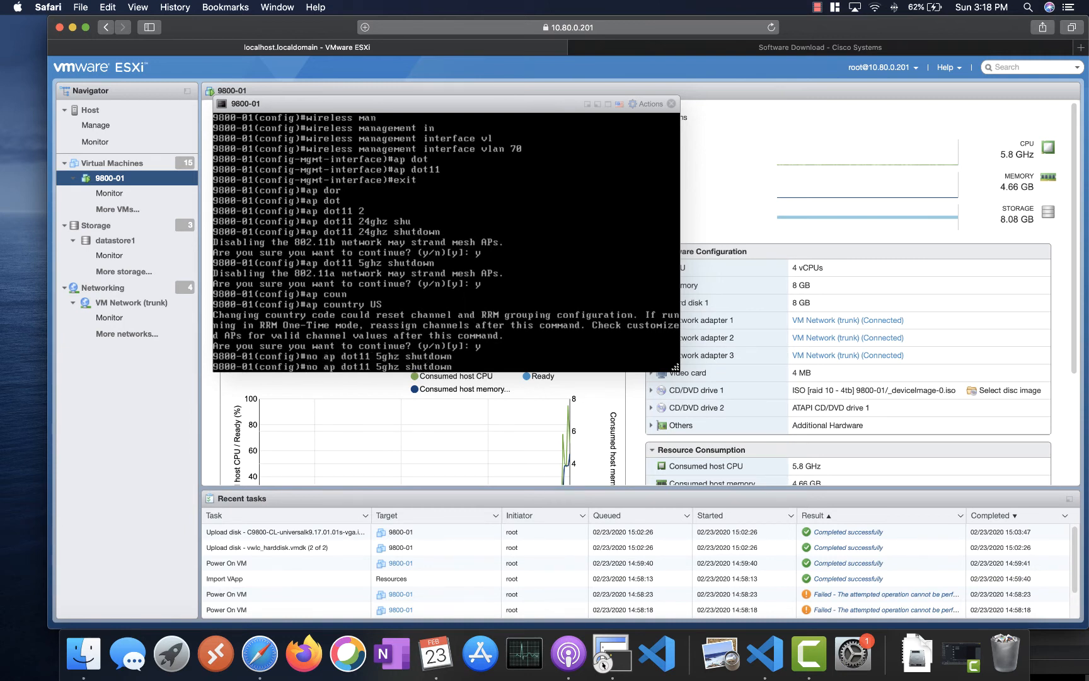
key("Up")
key("Up")
key("Up")
key("Up")
type("a")
key("BackSpace")
key("ctrl+a")
type("no")
key("Return")
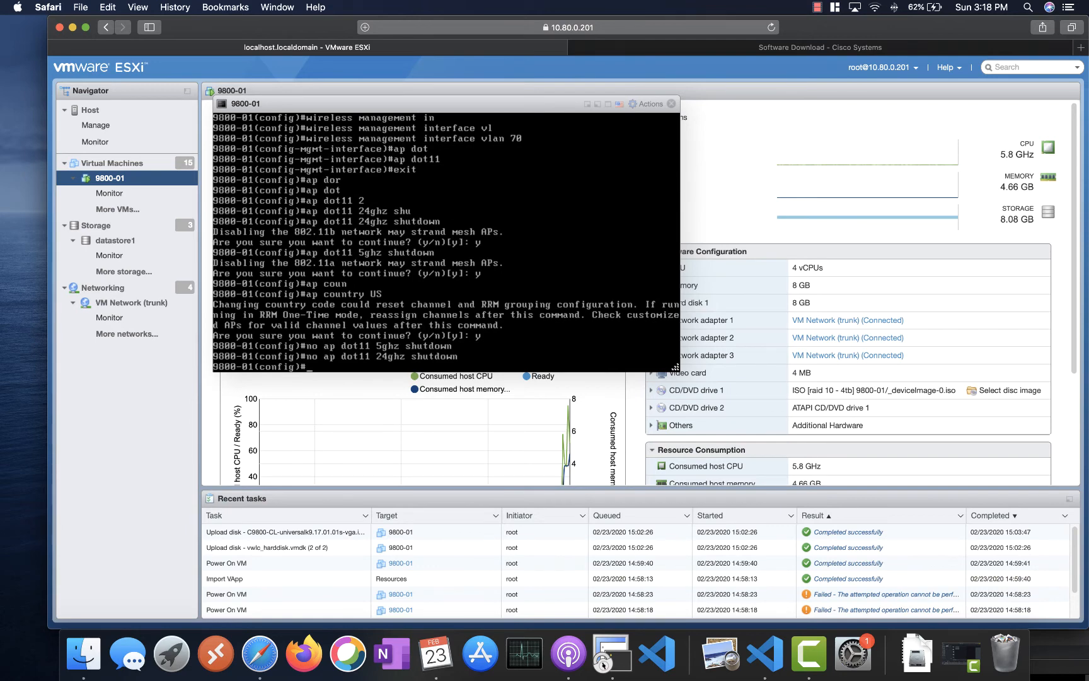
left_click(765, 654)
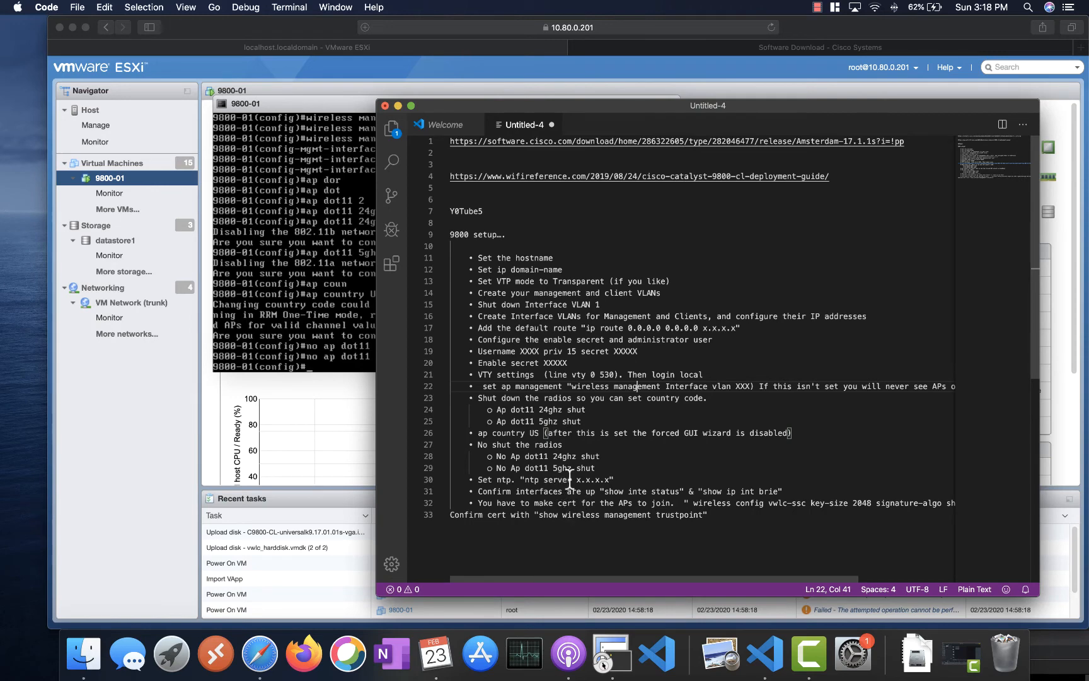
left_click(260, 654)
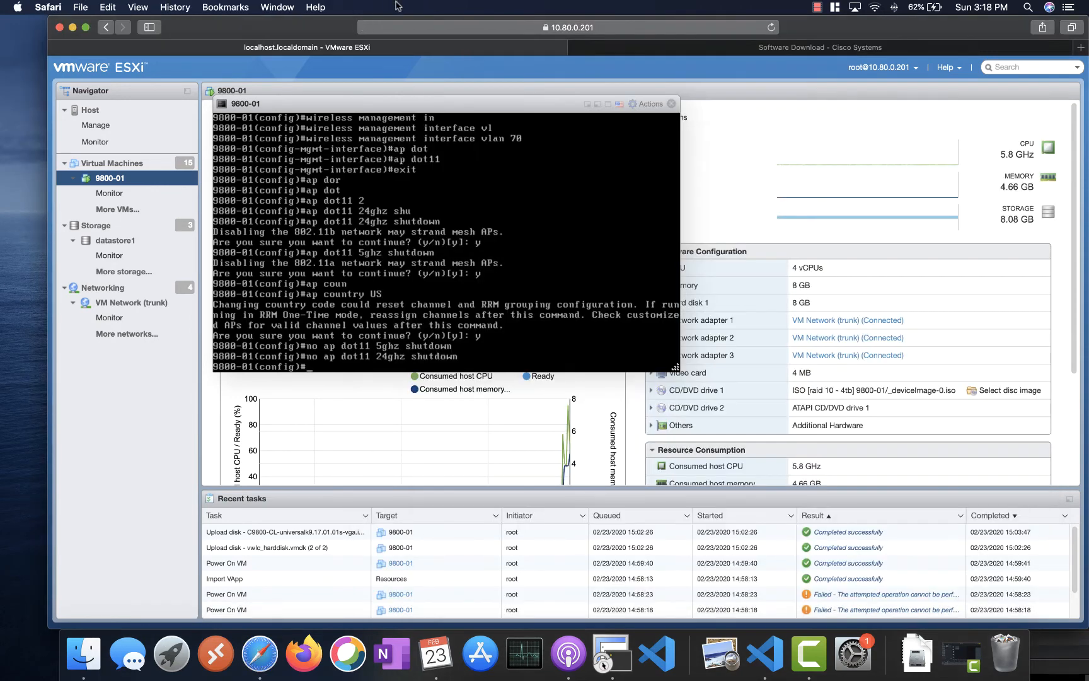
- Search the web for 'ntp server' and open the pool.ntp.org United States zone page
left_click(661, 50)
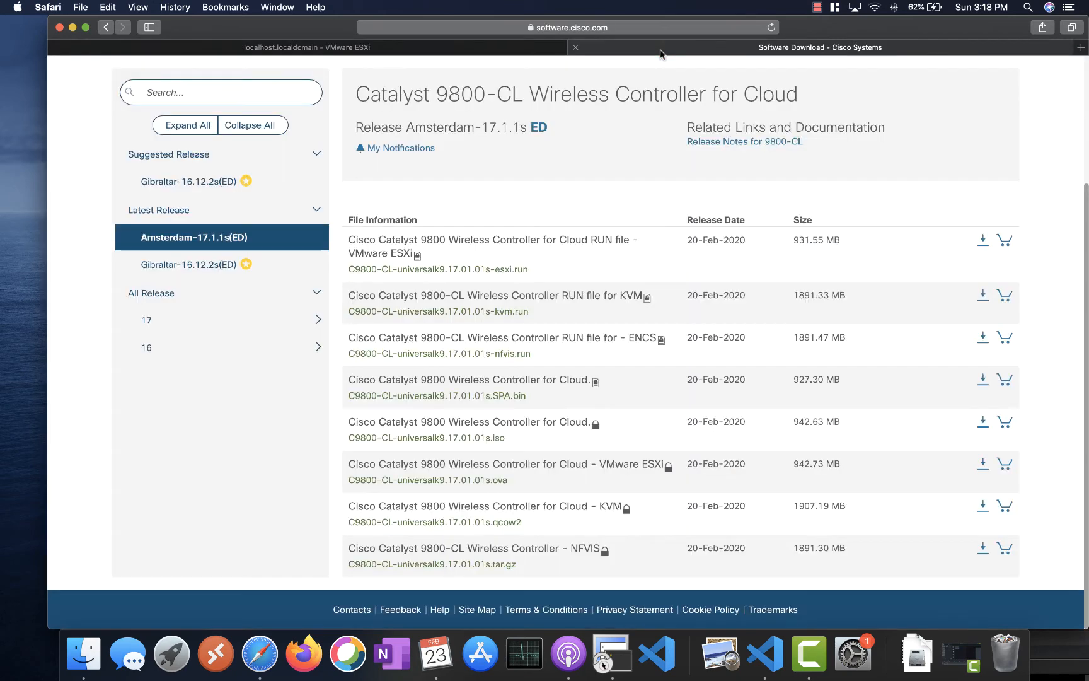
key("super+l")
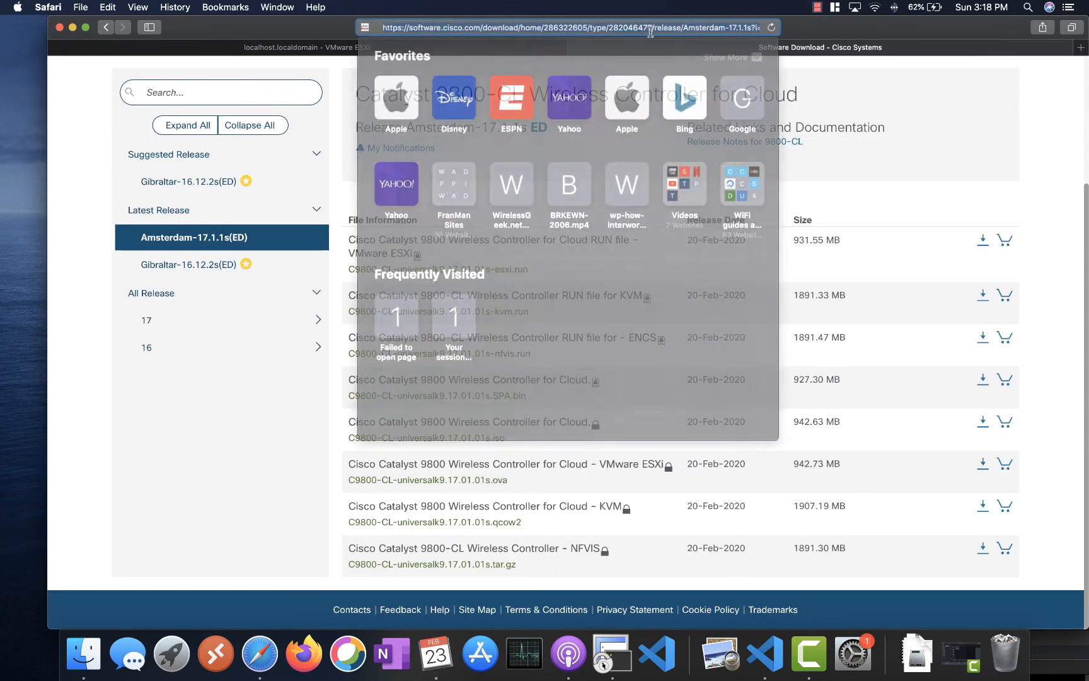
type("ntp server")
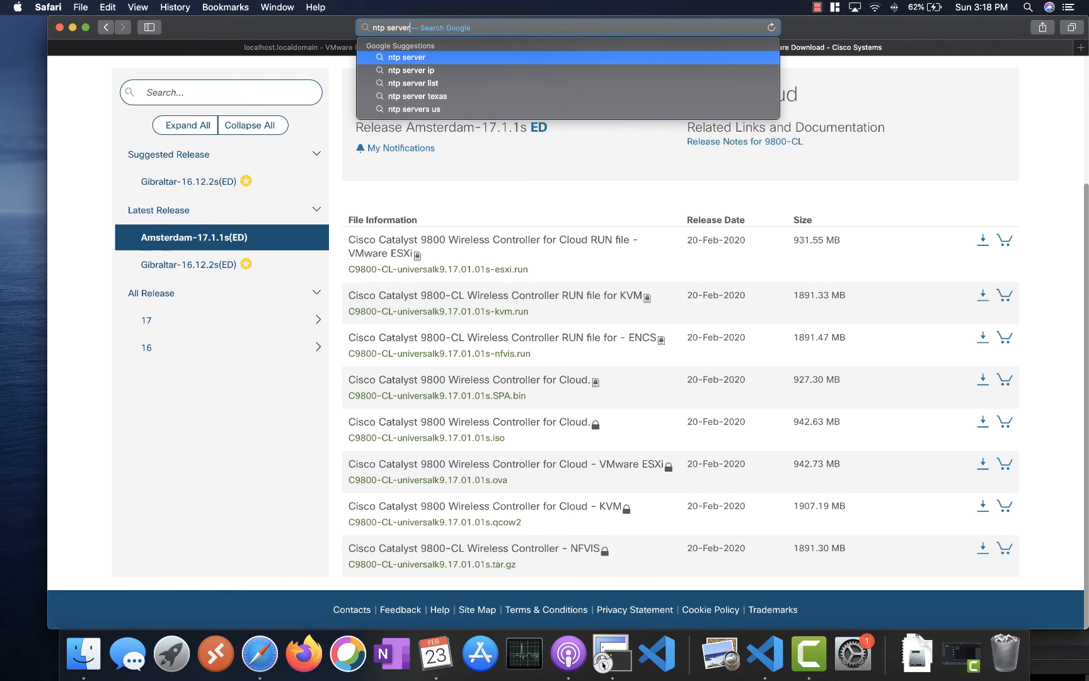
key("Return")
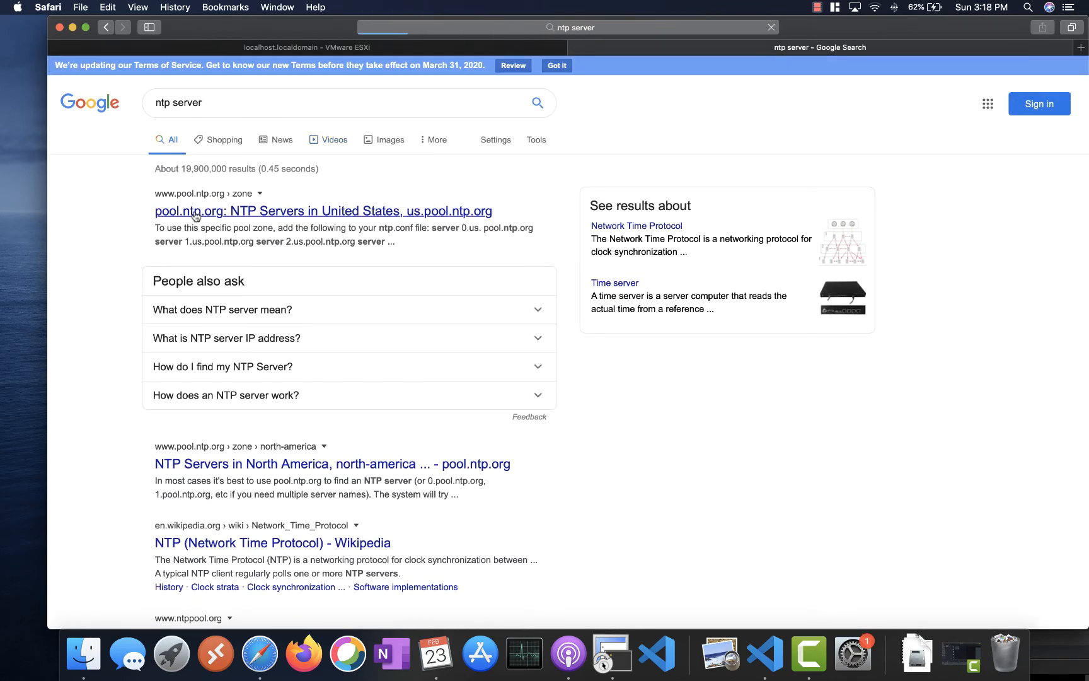
left_click(196, 215)
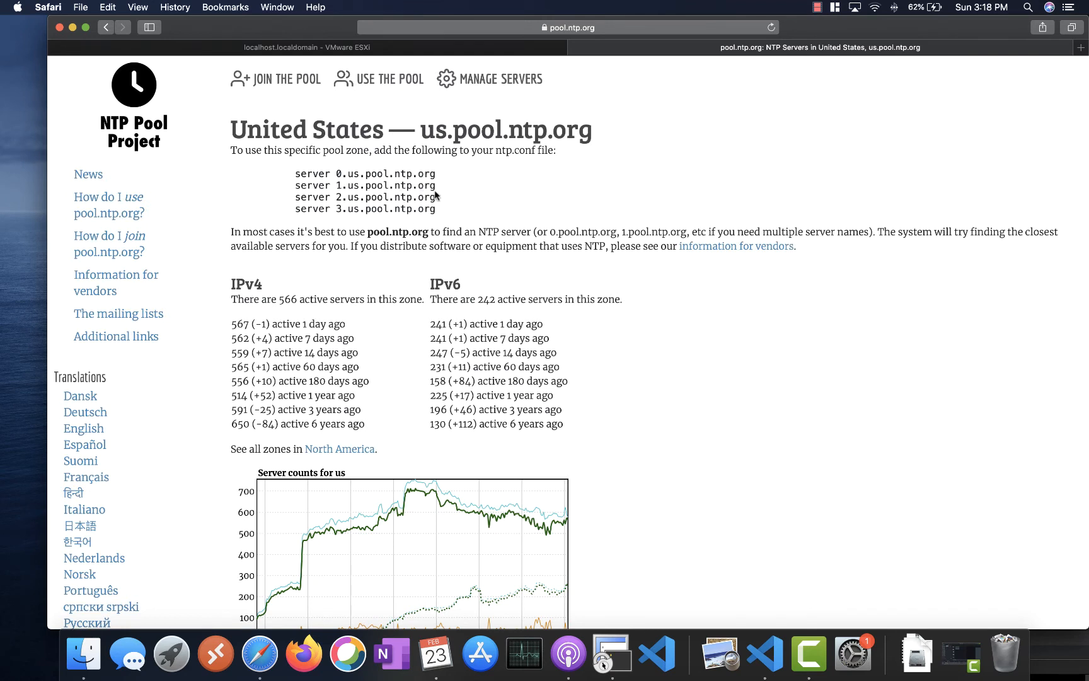
- Copy the server name 2.us.pool.ntp.org from the page
left_click_drag(441, 197, 337, 198)
right_click(338, 197)
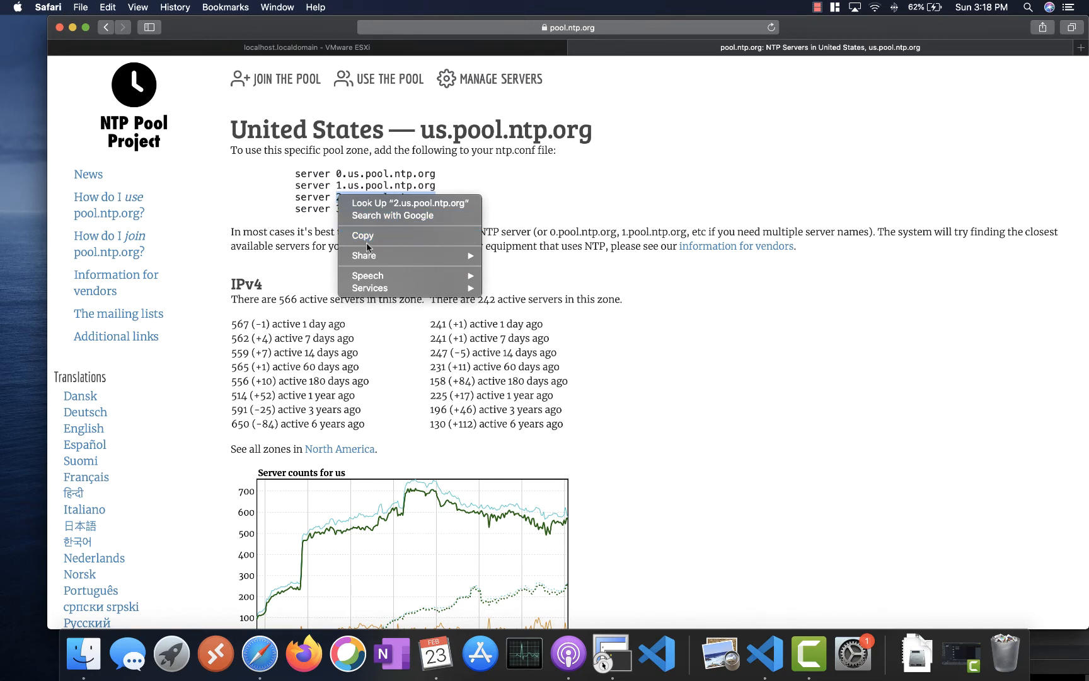
left_click(374, 234)
left_click(611, 657)
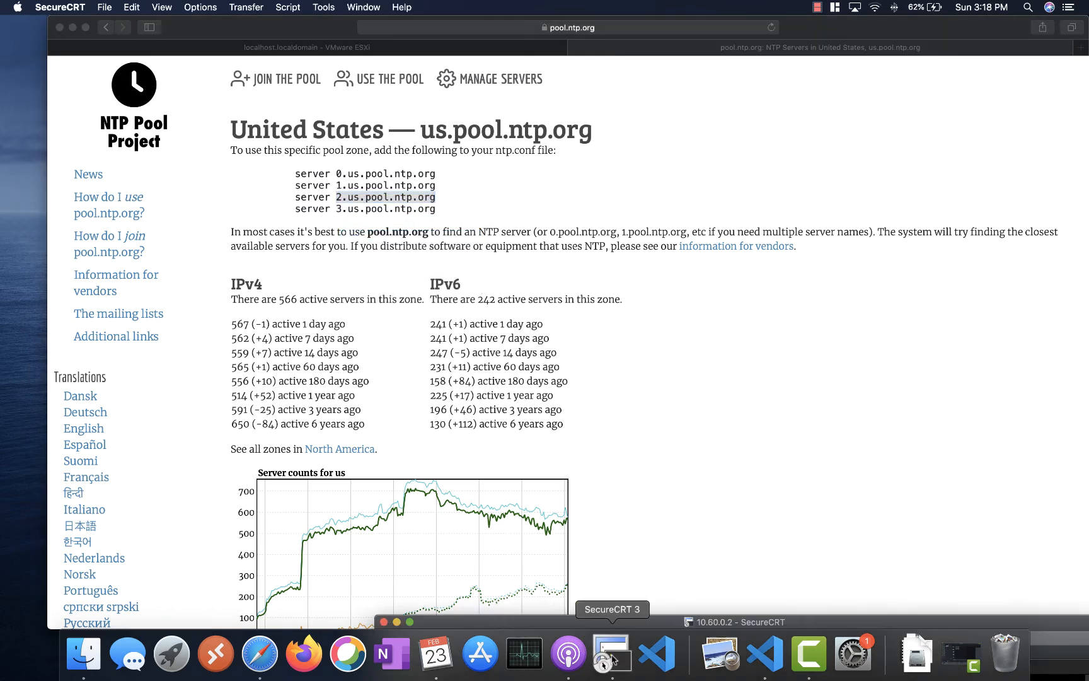
- Ping 2.us.pool.ntp.org from Terminal and confirm replies from 38.229.71.1
left_click(260, 48)
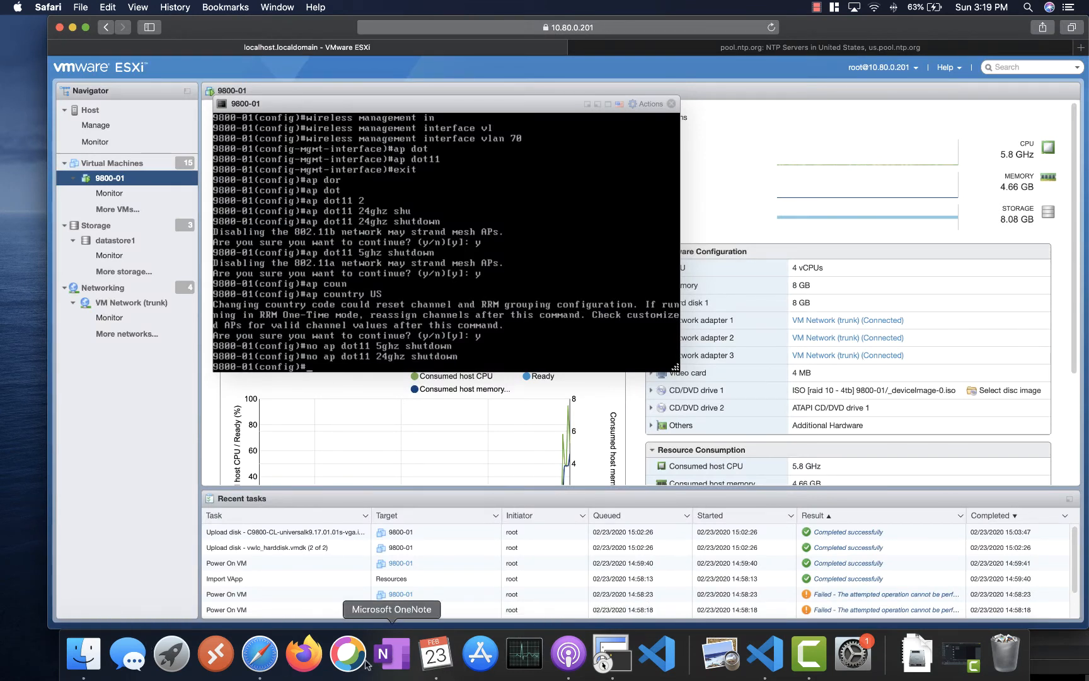
key("super+space")
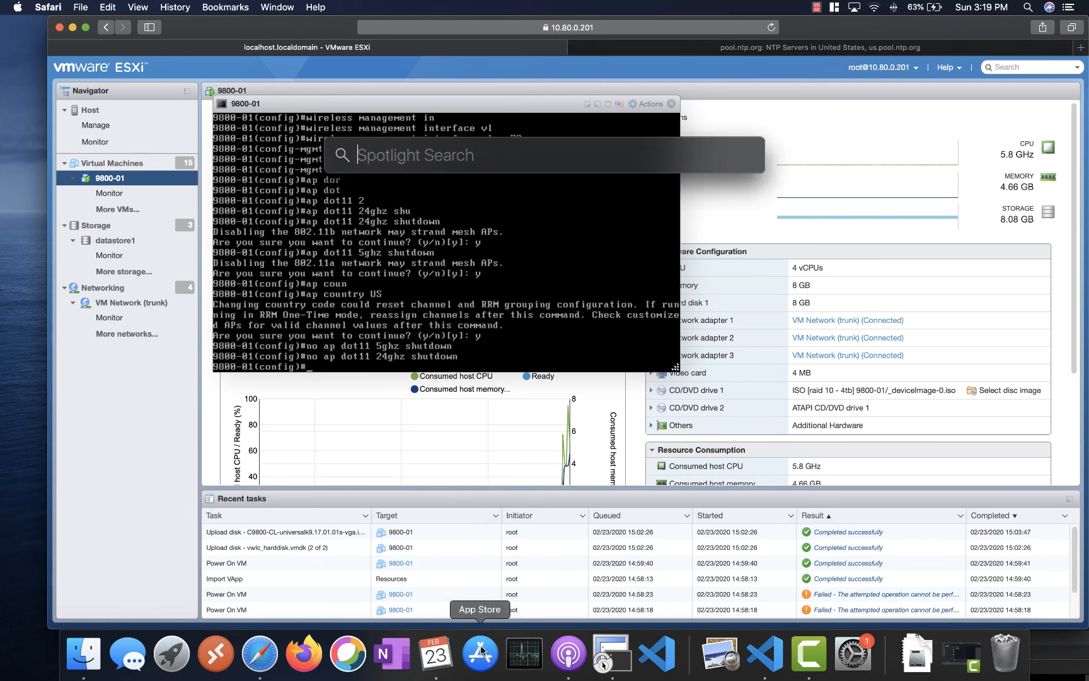
type("terminal")
key("Return")
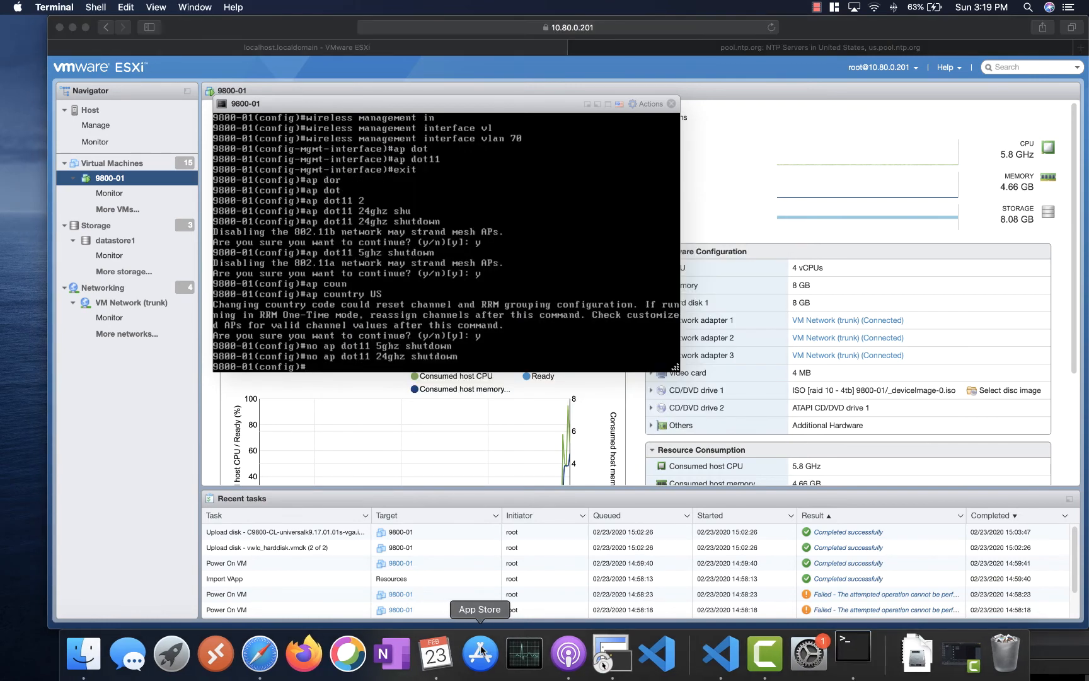
type("ping")
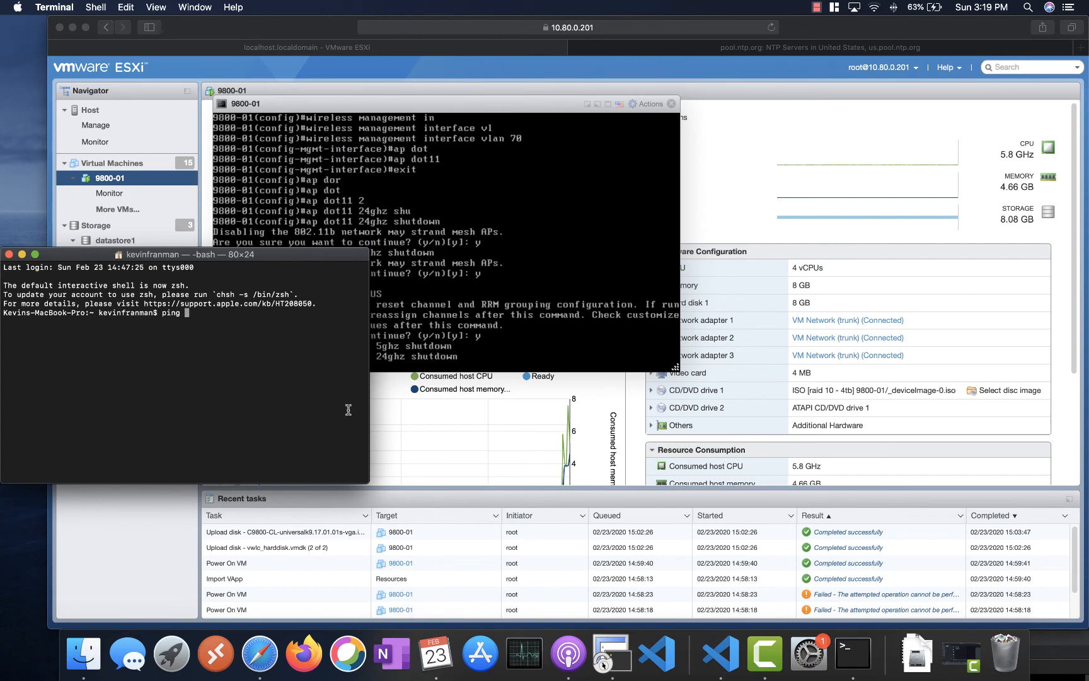
right_click(271, 358)
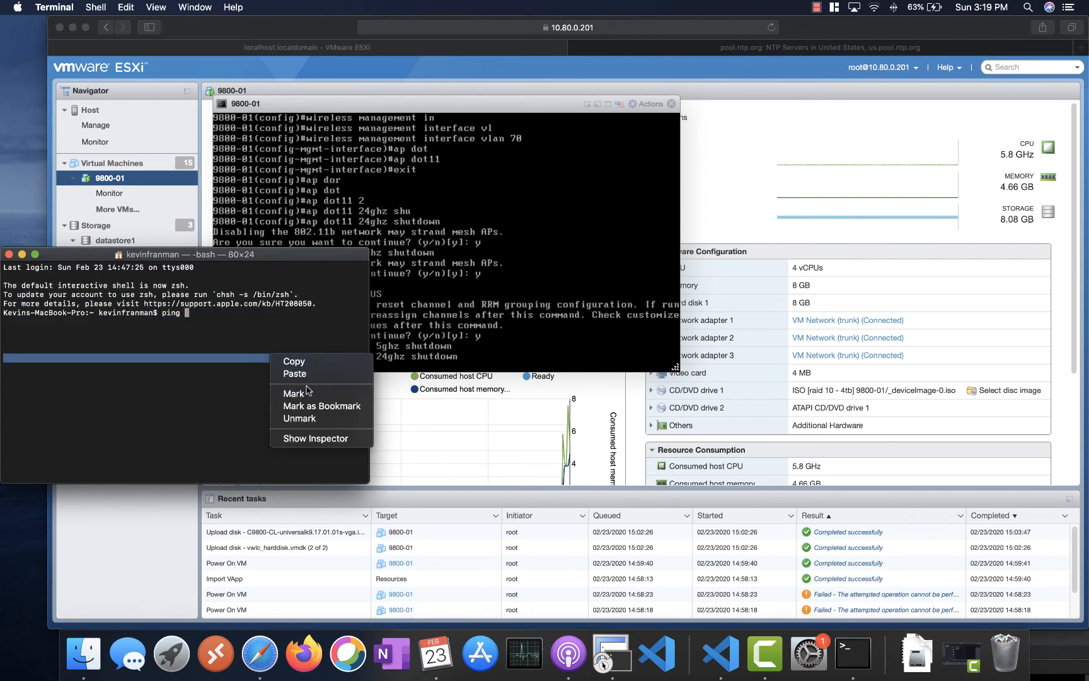
left_click(297, 373)
key("Return")
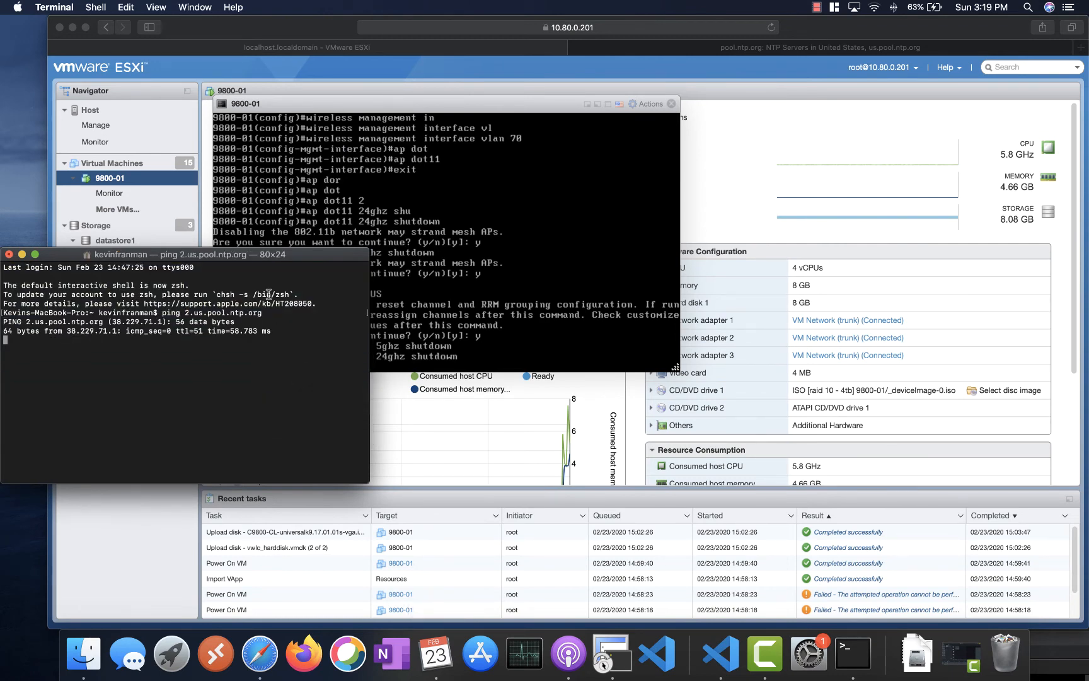
left_click_drag(273, 260, 219, 365)
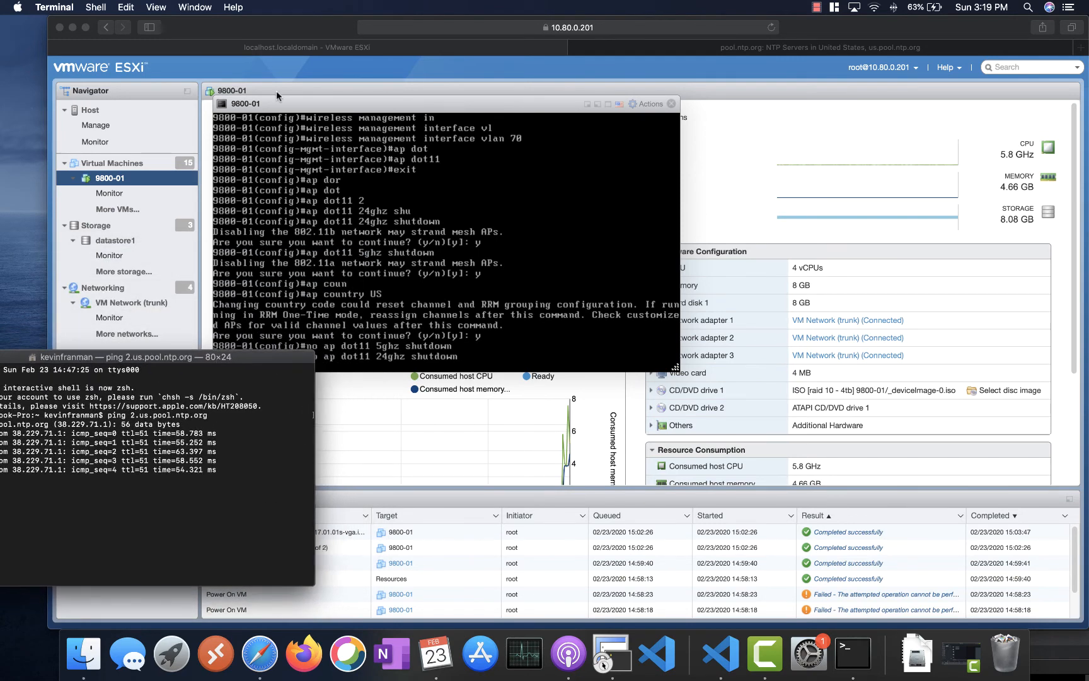
left_click_drag(229, 27, 311, 28)
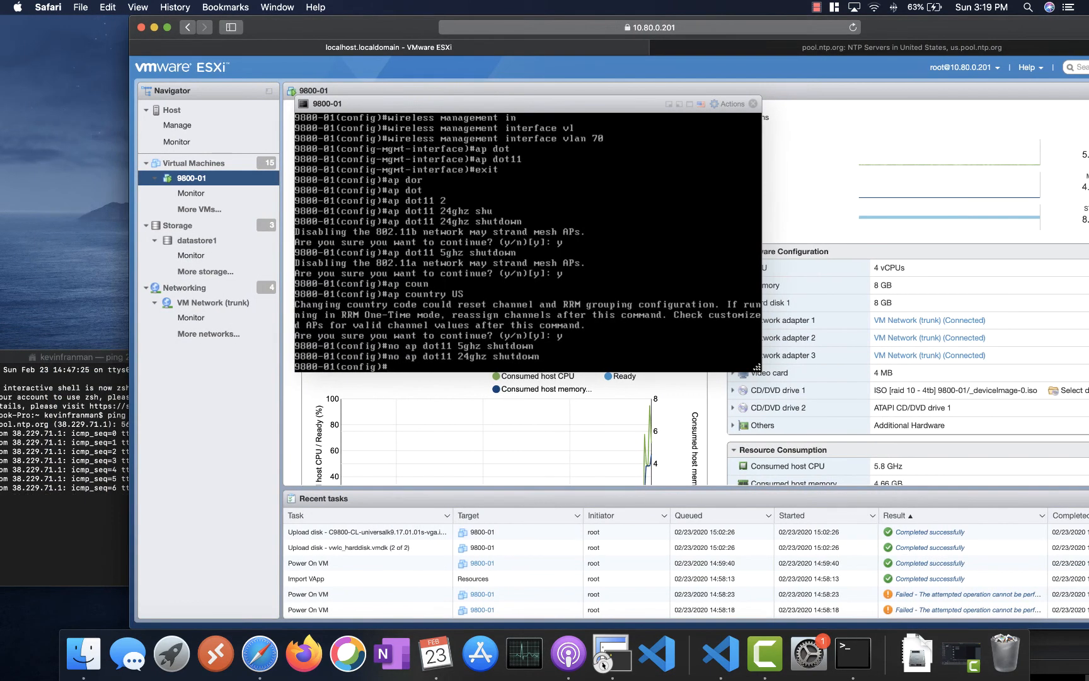
- Enter 'ntp server 38.229.71.1' on the 9800-01 controller
type("p ser")
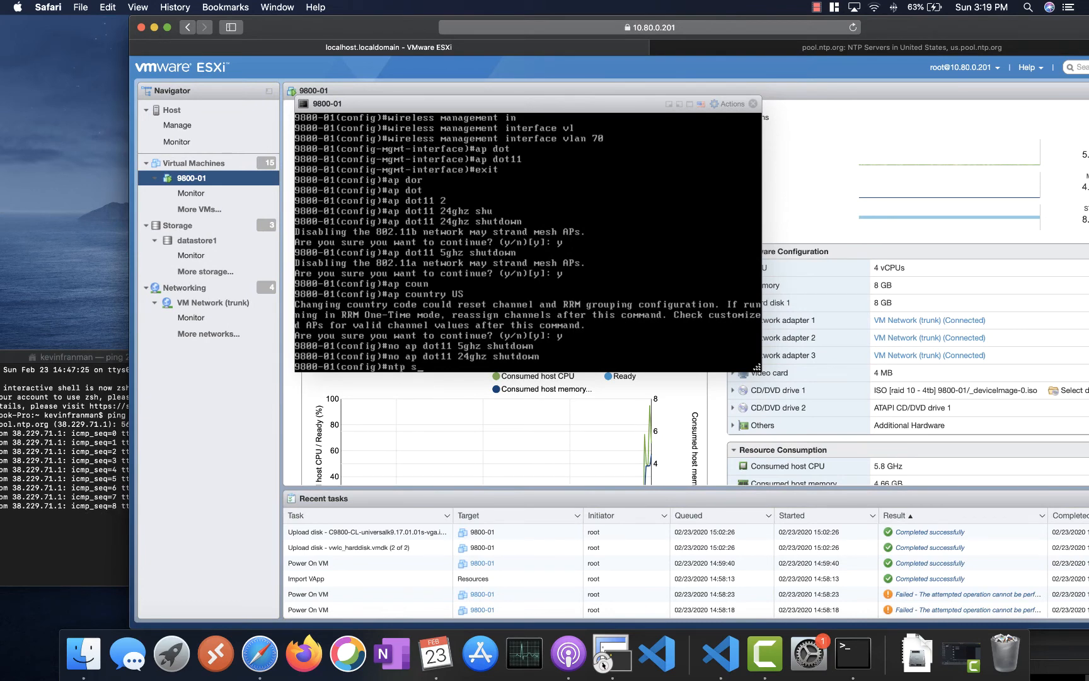
key("Tab")
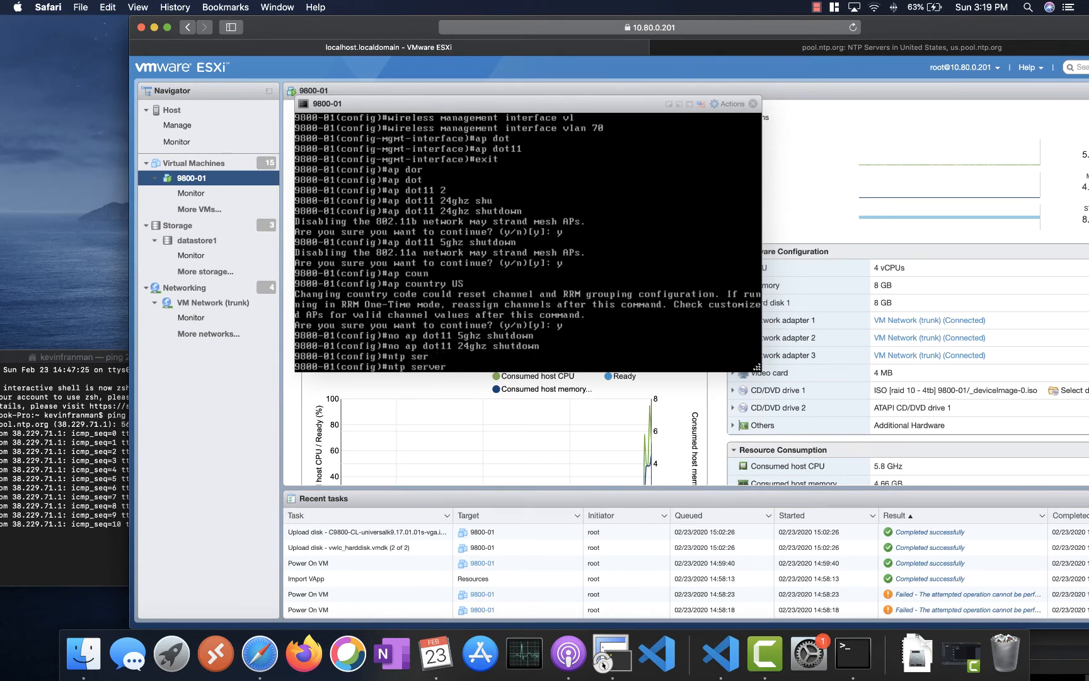
type("38.2")
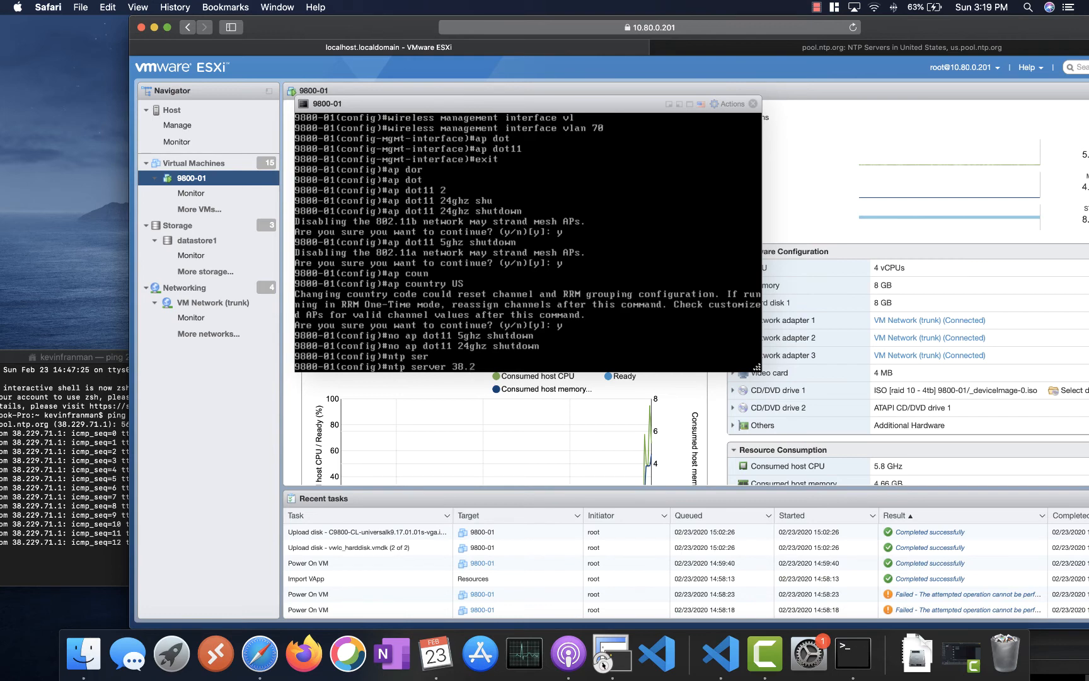
type("29.71.1")
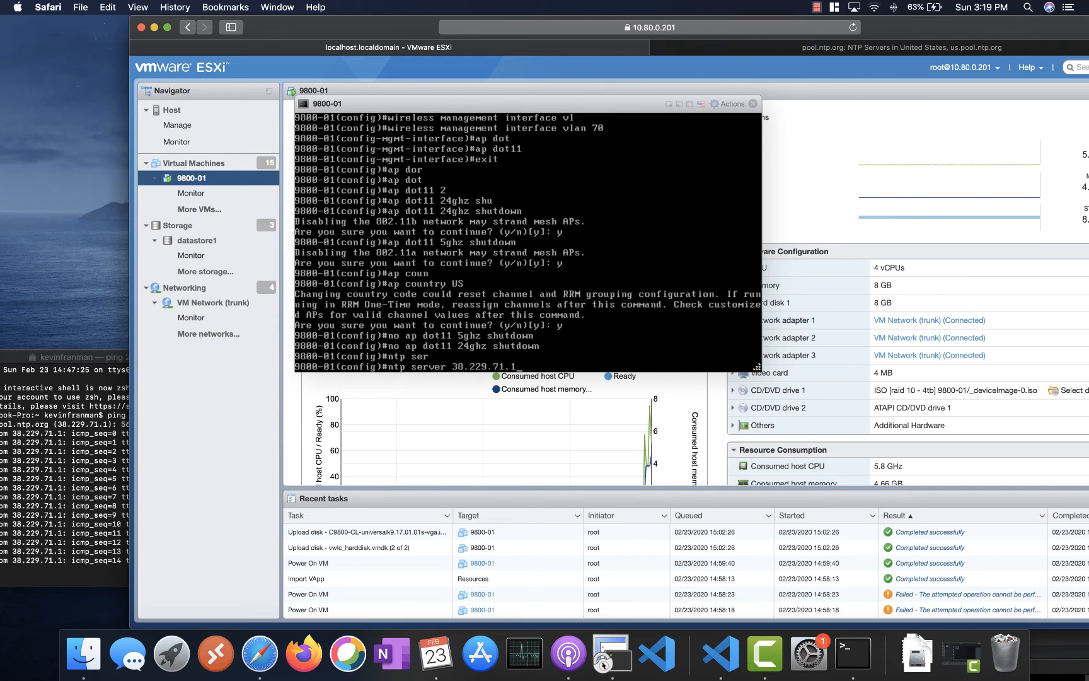
key("Return")
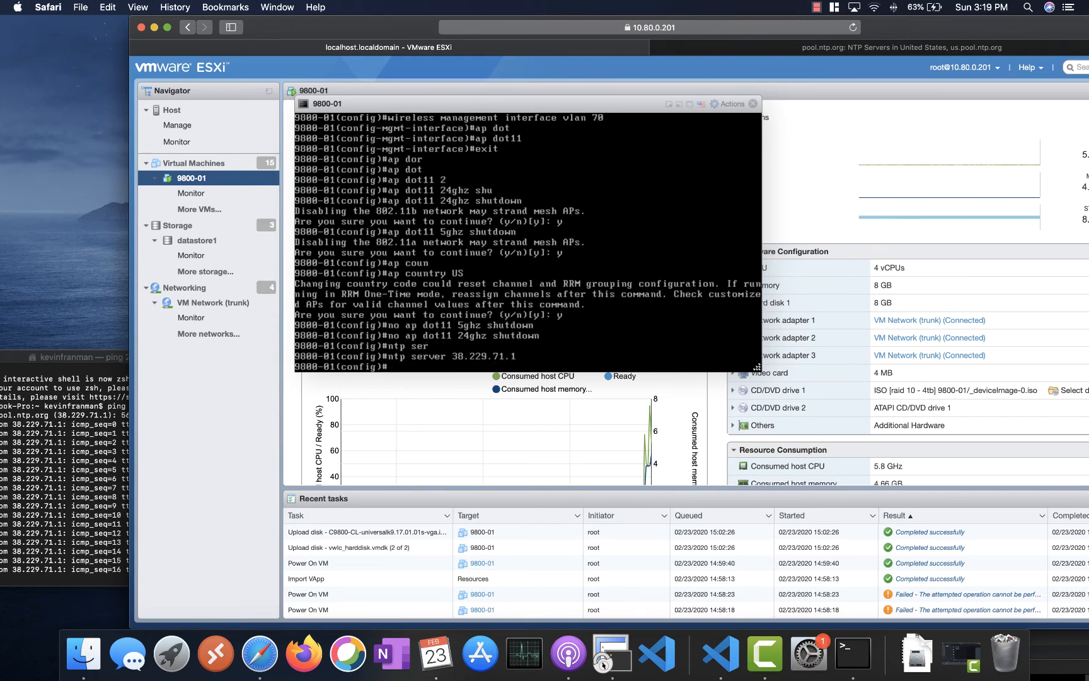
left_click(717, 662)
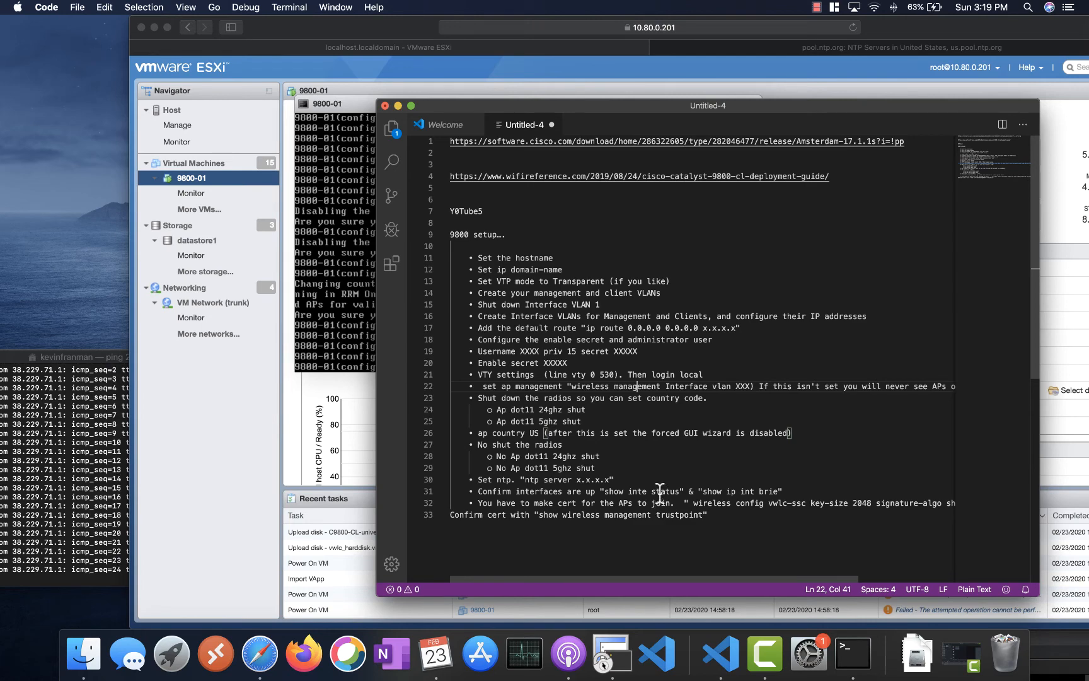
- Arrange the VS Code notes window beneath the ESXi console, with the console in front
left_click_drag(718, 491, 567, 492)
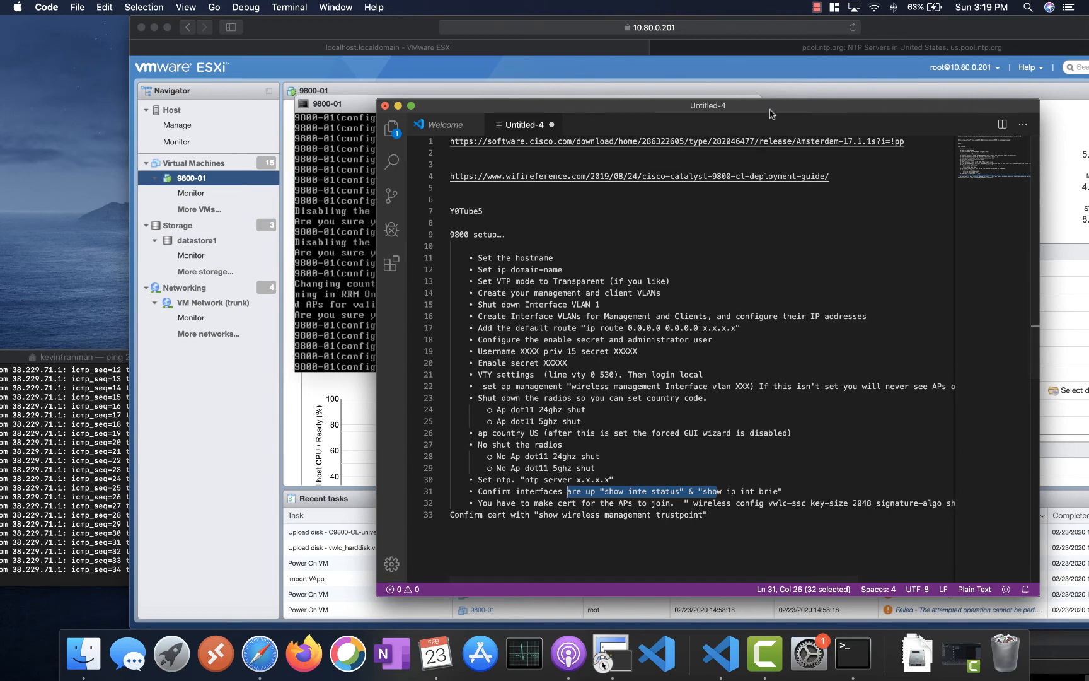
left_click_drag(771, 114, 544, 158)
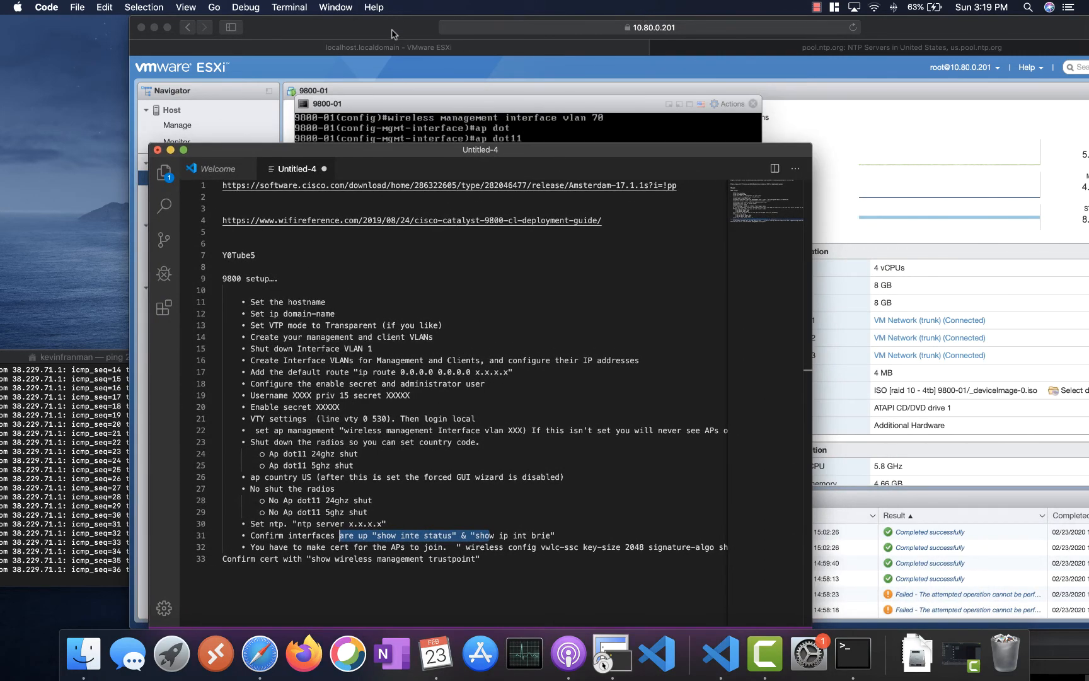
left_click(393, 34)
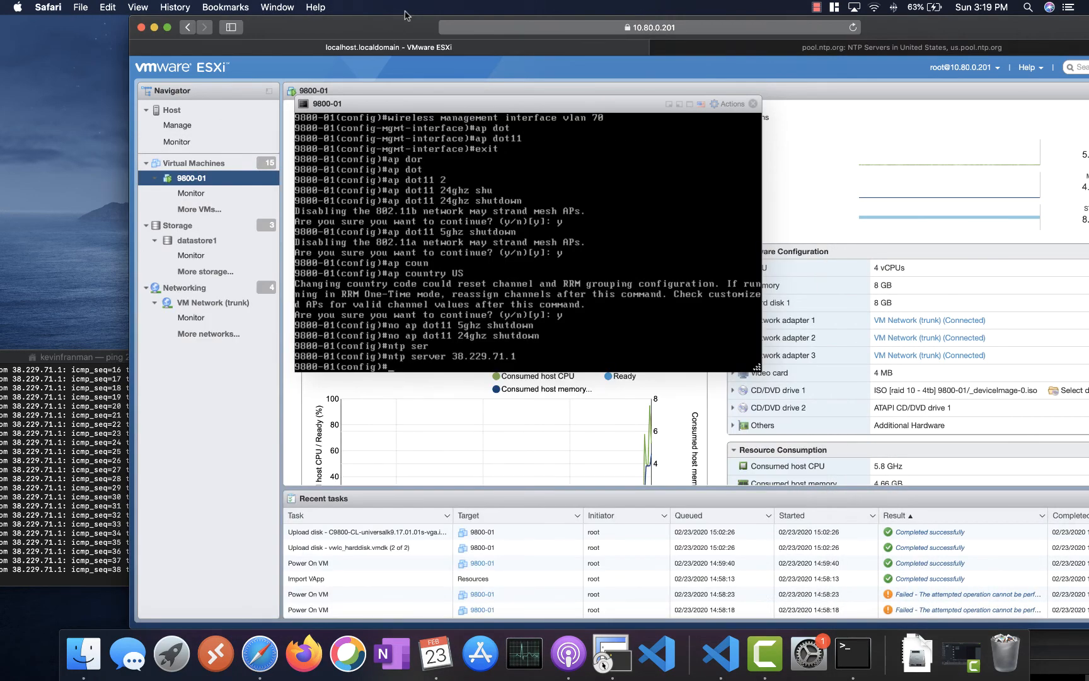
left_click_drag(403, 18, 374, 61)
key("super+Tab")
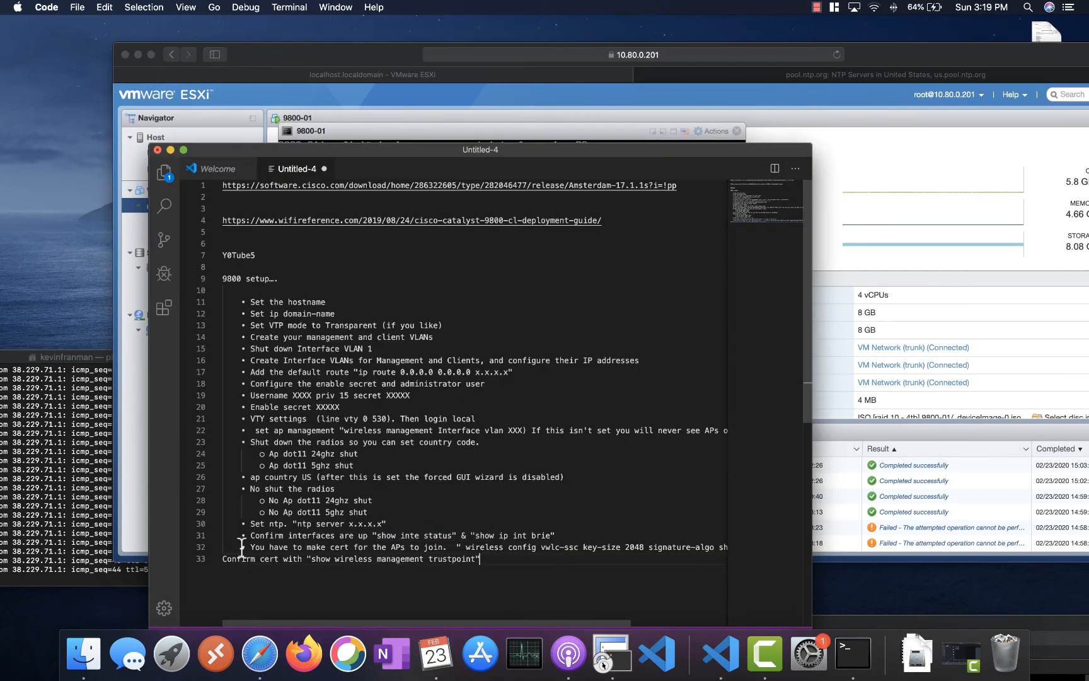
left_click_drag(351, 155, 338, 194)
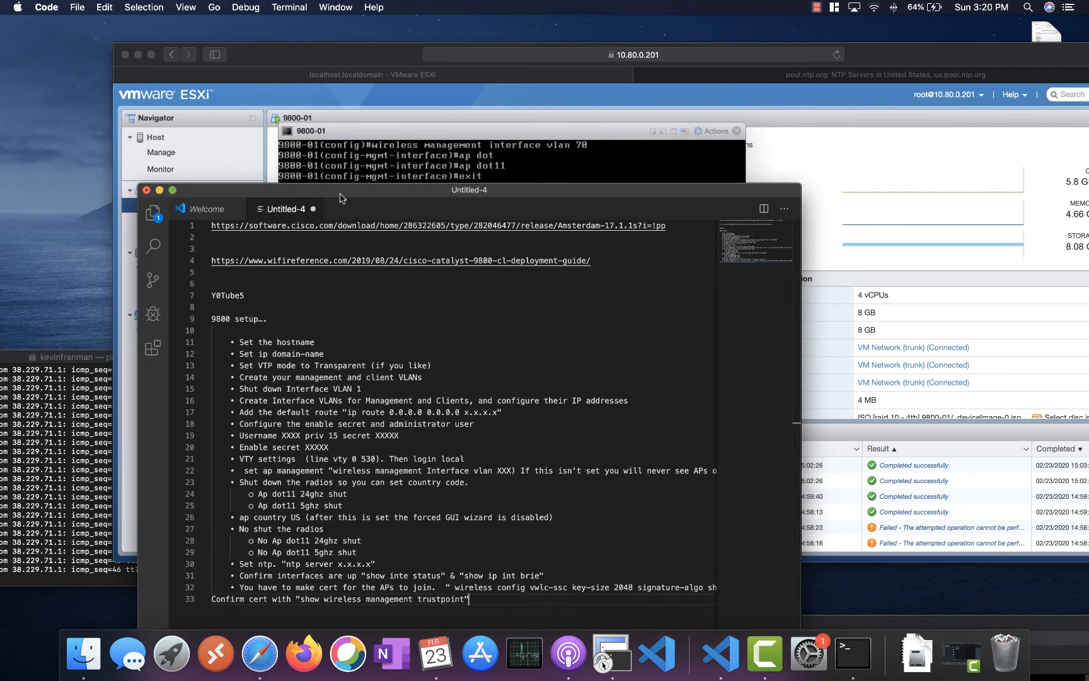
left_click(349, 174)
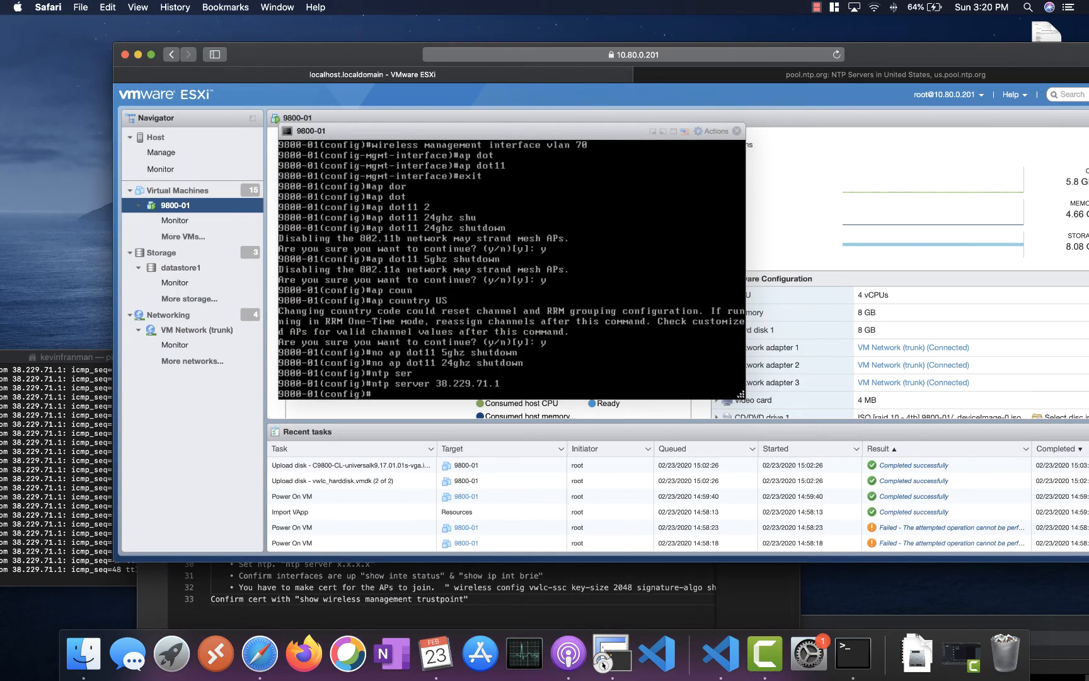
- Abandon the partial wireless command and exit configuration mode with 'end'
type("wire")
key("Tab")
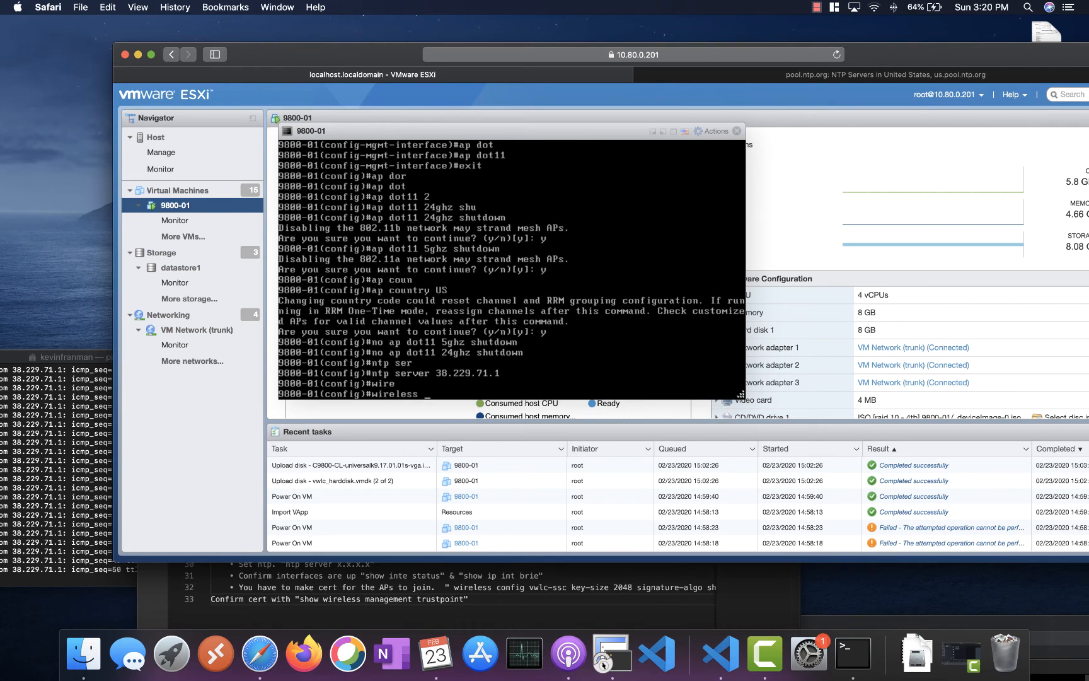
type("con")
key("Tab")
type("v")
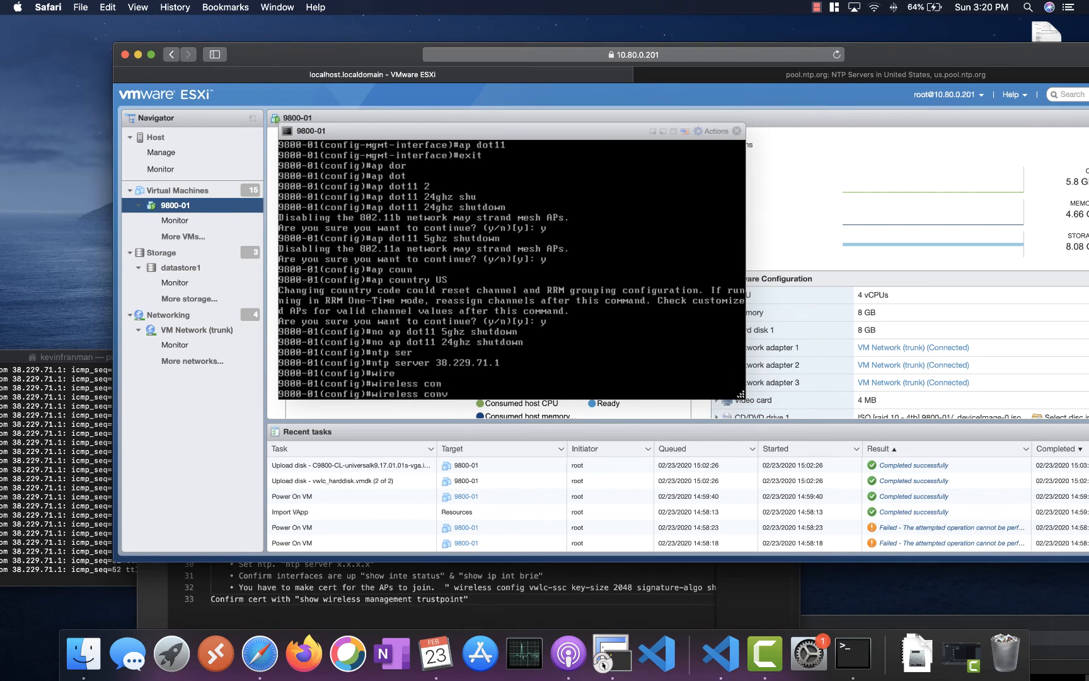
key("BackSpace")
type("fi")
key("Tab")
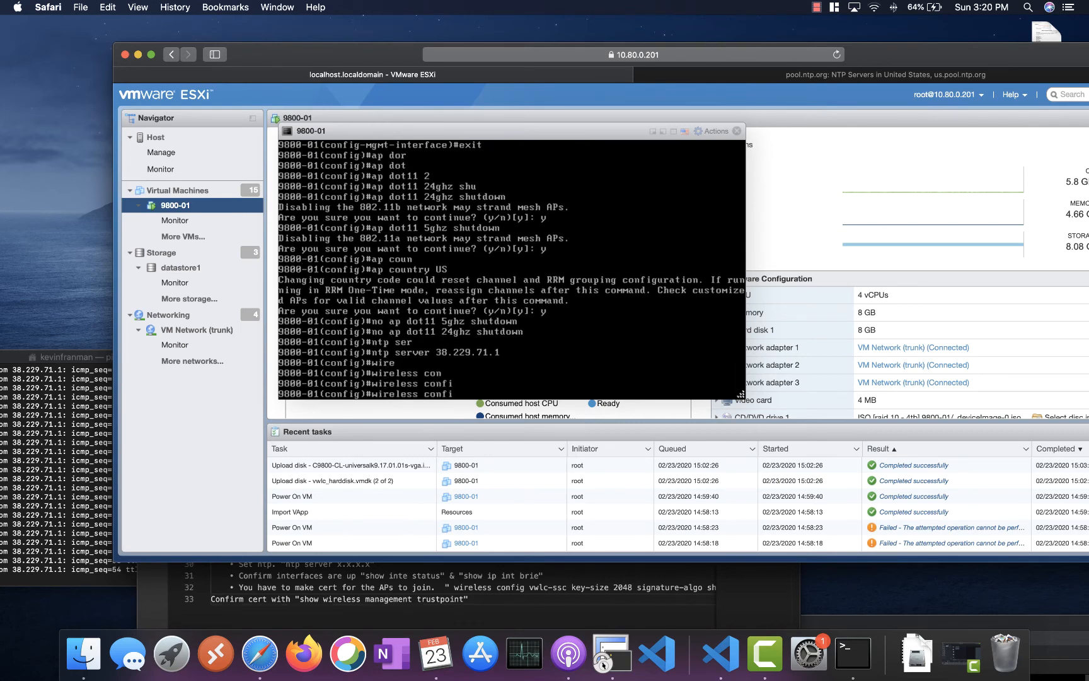
key("BackSpace")
key("BackSpace")
key("BackSpace")
key("BackSpace")
key("BackSpace")
key("BackSpace")
key("BackSpace")
key("BackSpace")
key("BackSpace")
key("BackSpace")
key("BackSpace")
key("BackSpace")
key("BackSpace")
key("BackSpace")
type("end")
key("Return")
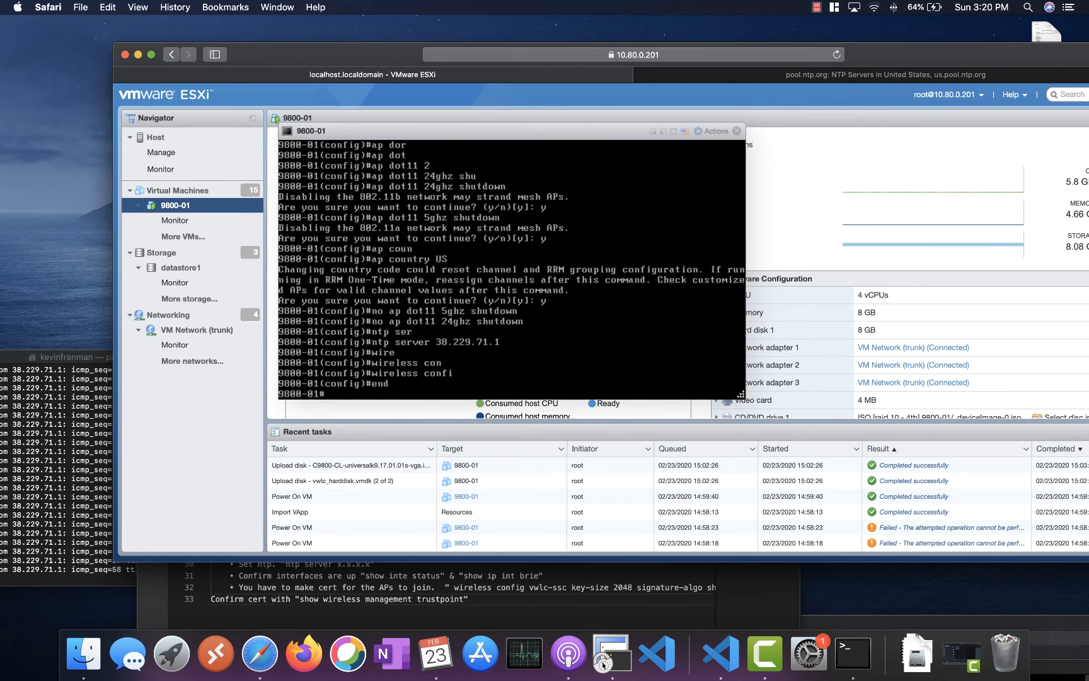
- Start 'wireless config vwlc-ssc key-size 2048 signature-algo', checking line 32 of the notes
type("wirele")
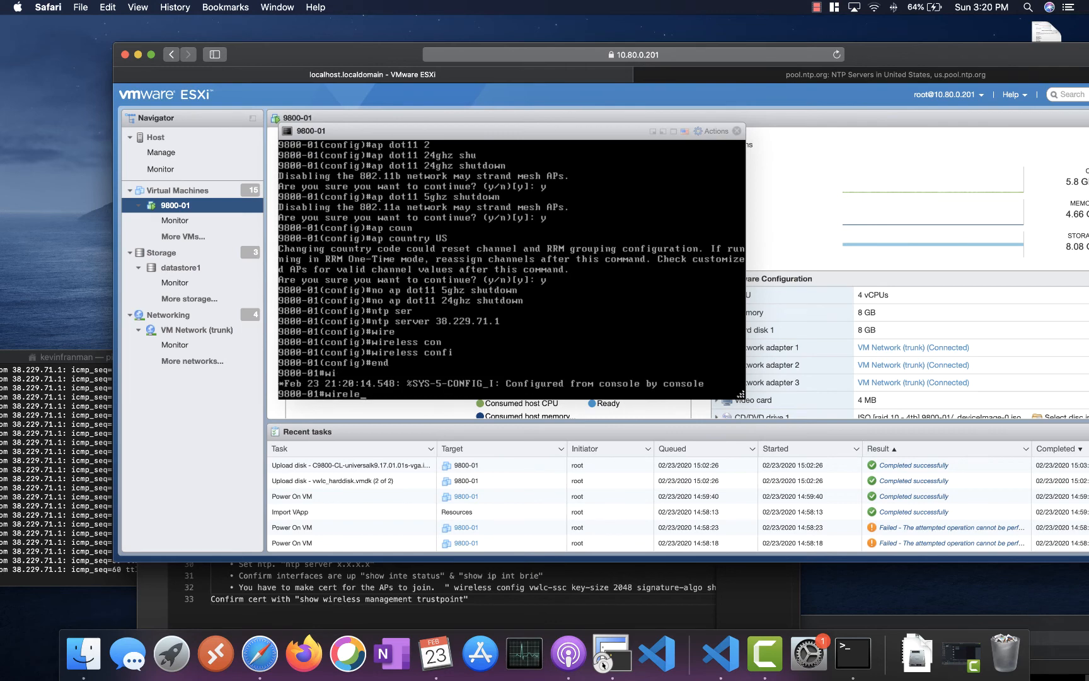
key("Tab")
type("co")
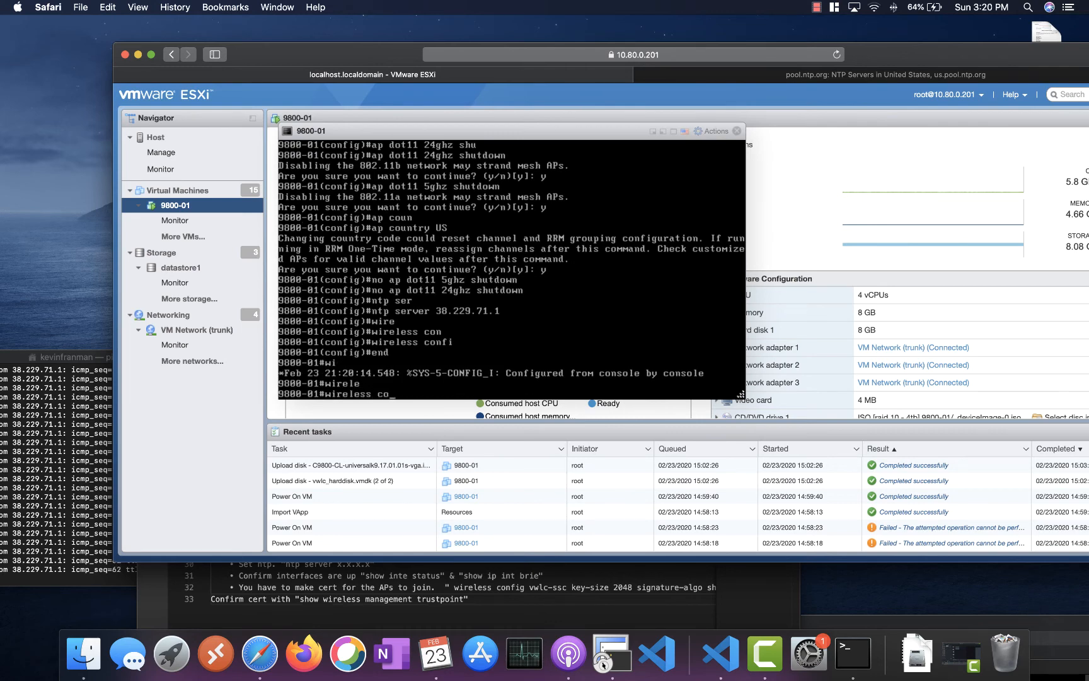
key("Tab")
type("vw")
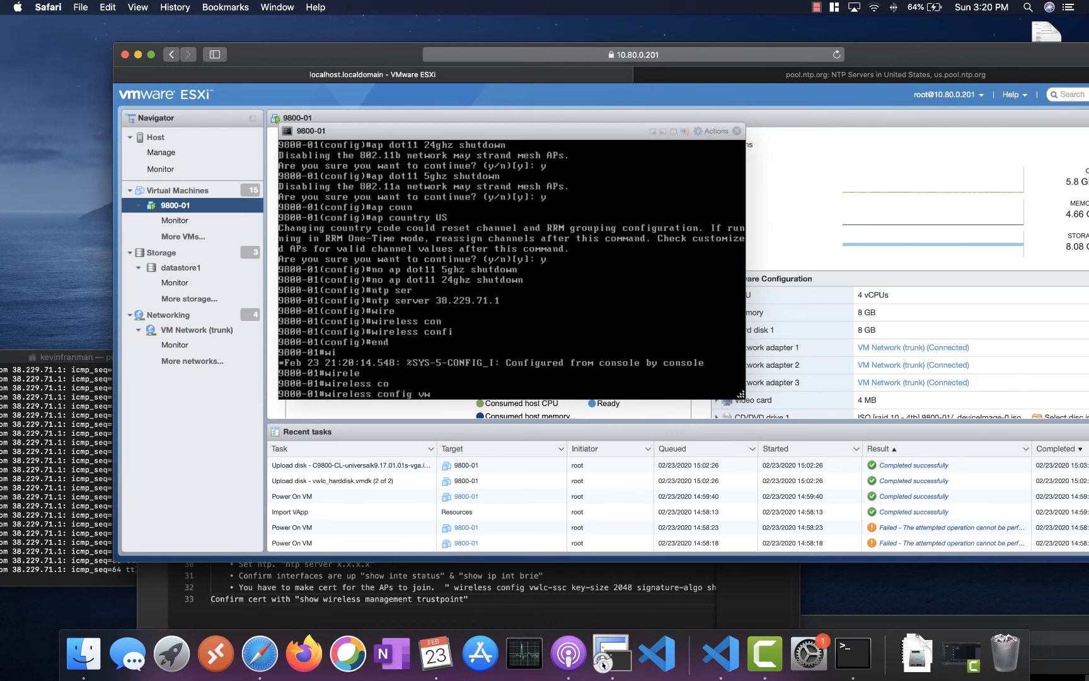
key("Tab")
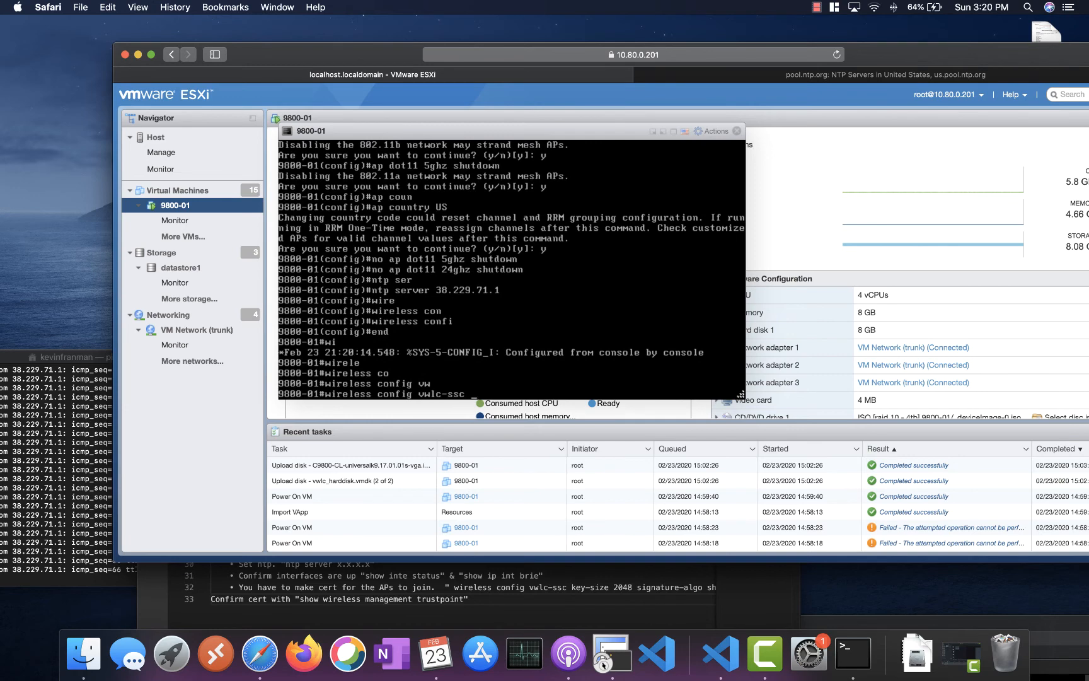
type("ke")
key("Tab")
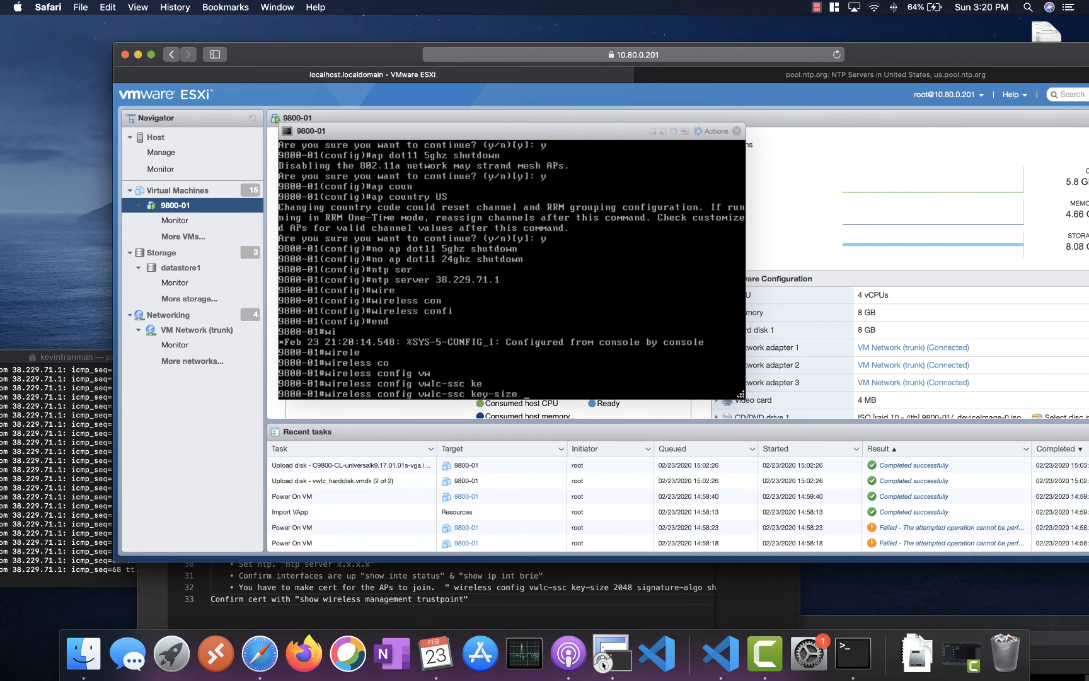
type("2048 si")
key("Tab")
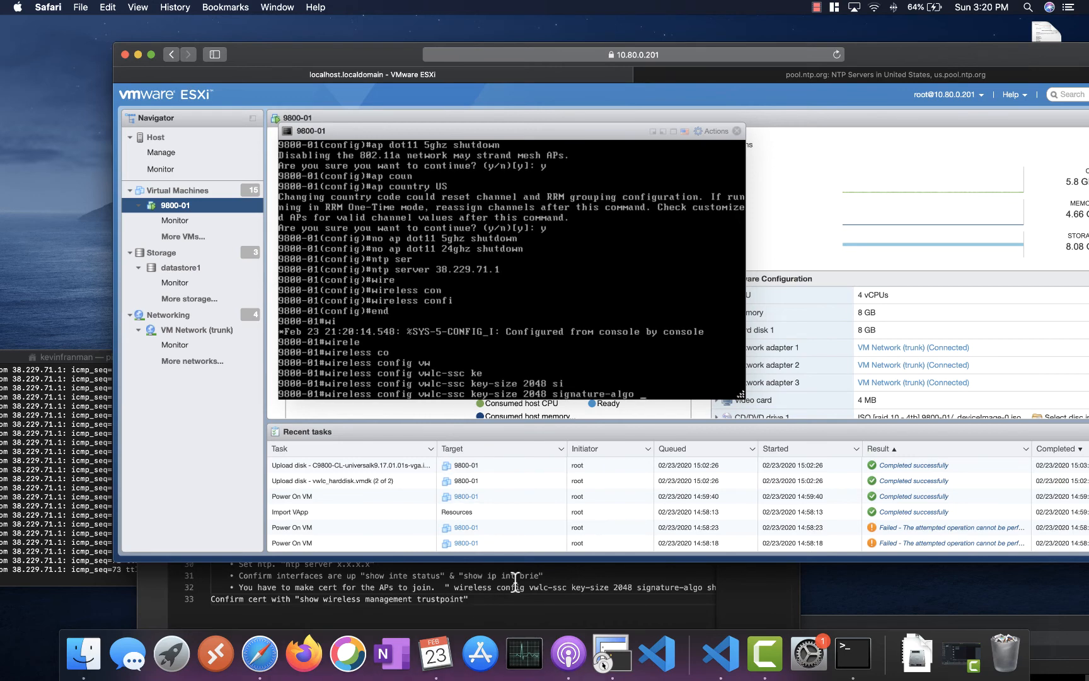
left_click(515, 587)
left_click_drag(799, 555, 947, 529)
left_click(950, 528)
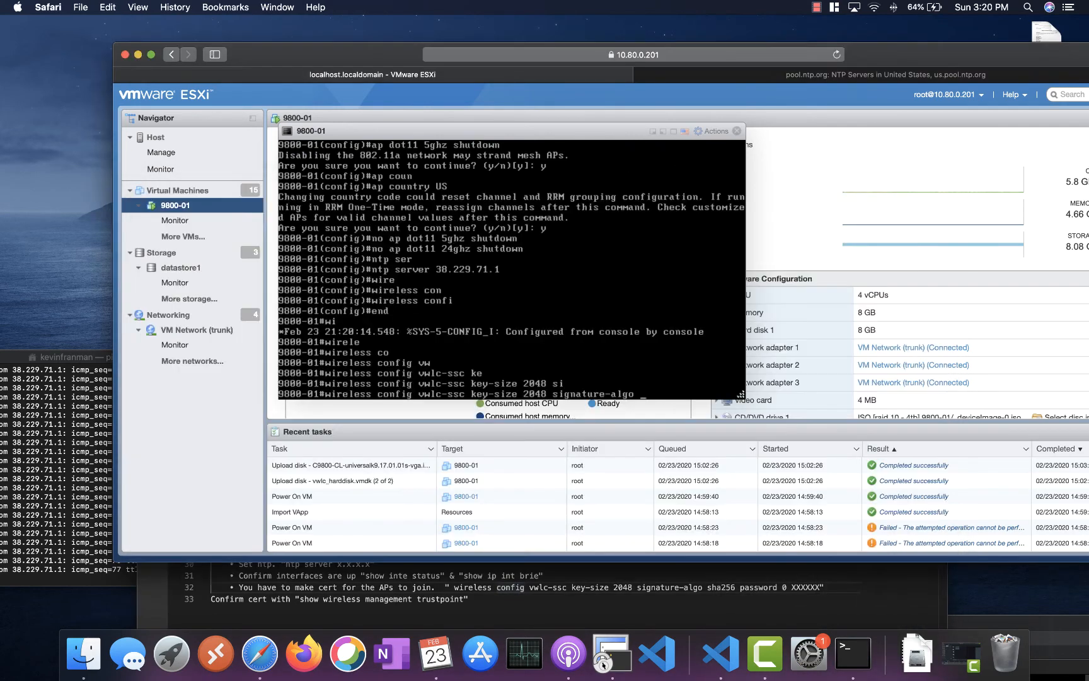
- Complete the command with sha256, password type 0 and the password, then submit it
type("shq")
key("BackSpace")
type("a")
key("Tab")
type("25")
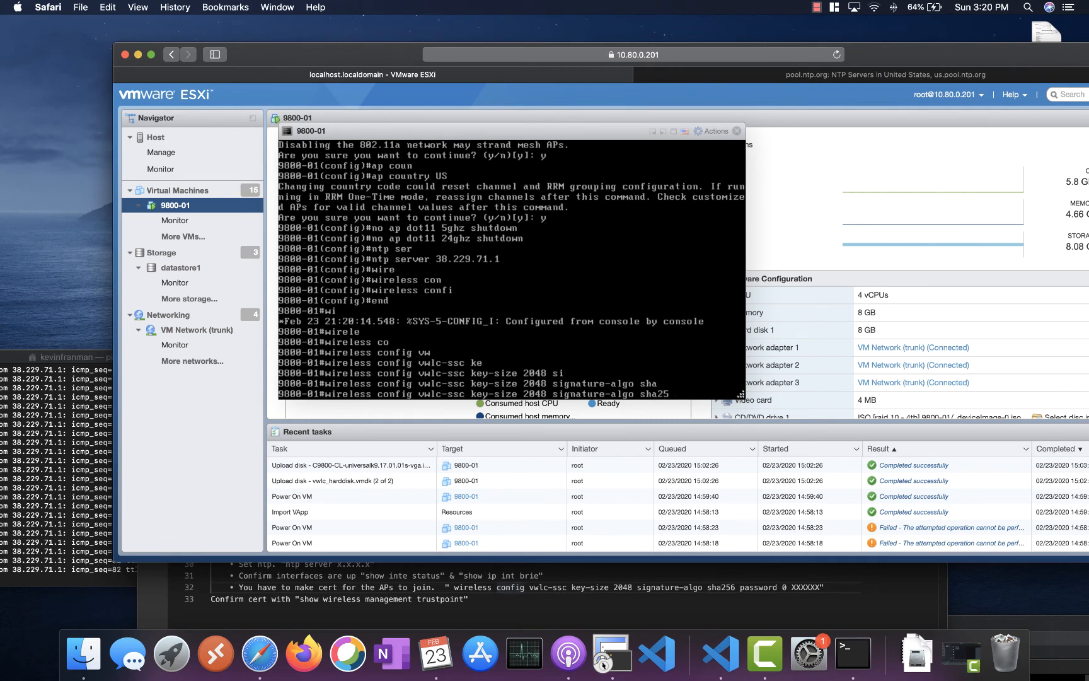
type("6 pa")
key("Tab")
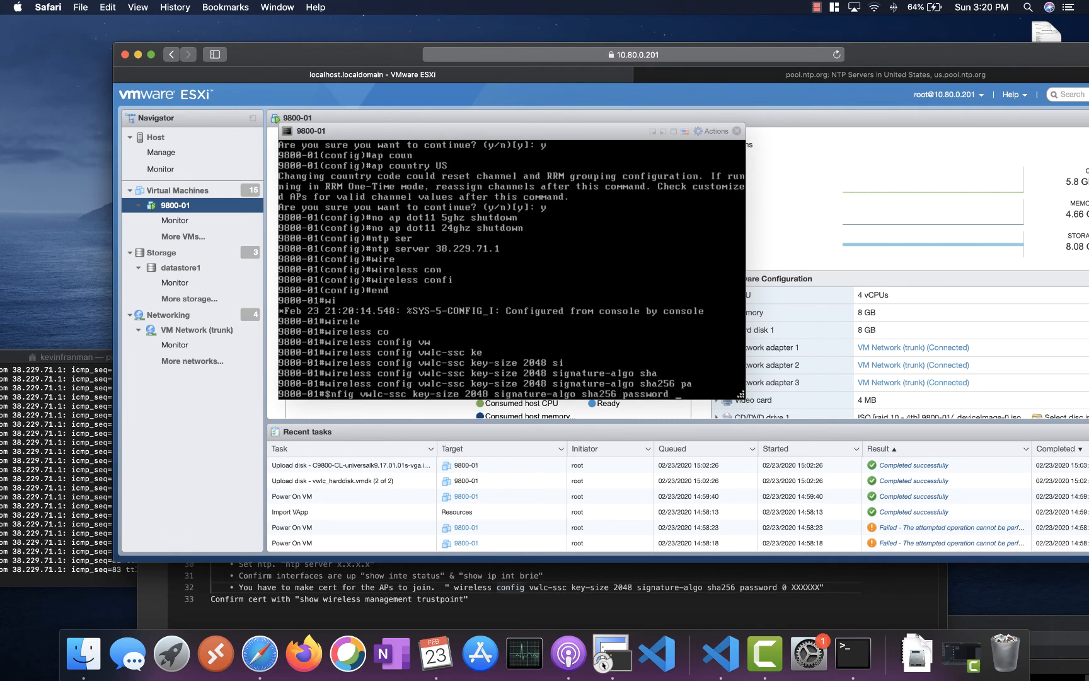
type("0")
key("Tab")
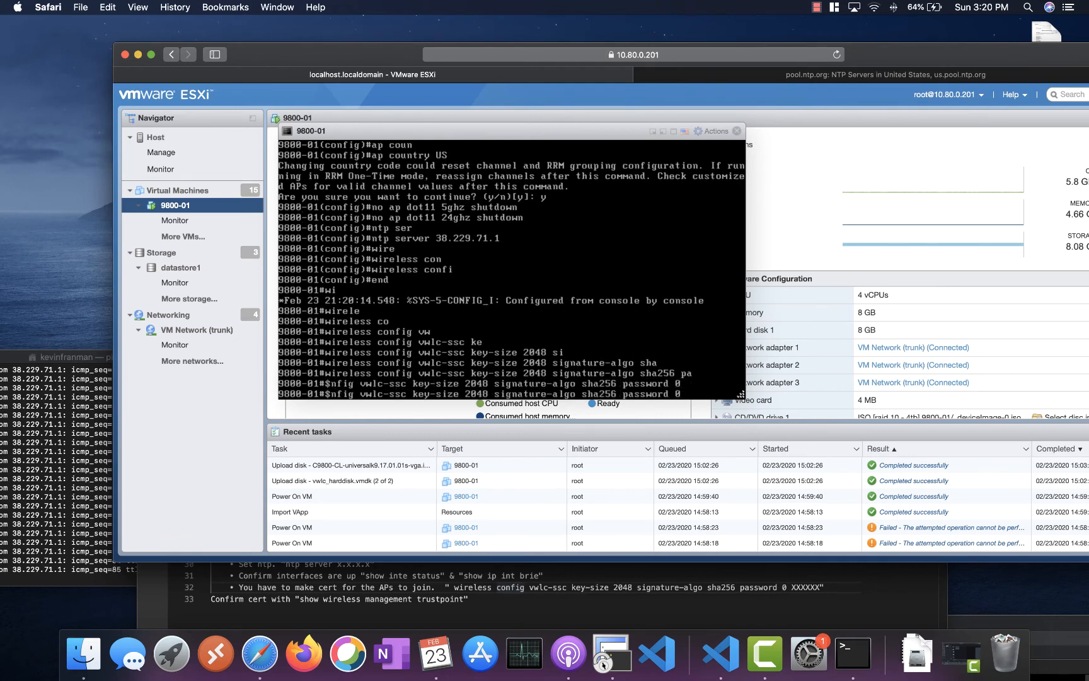
key("Return")
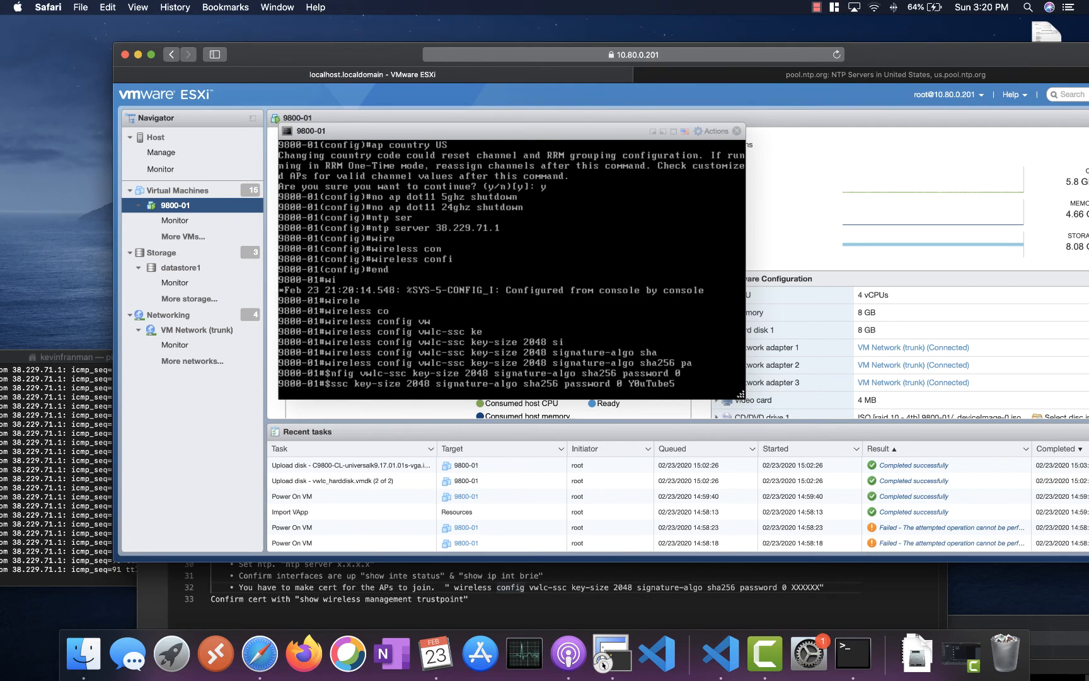
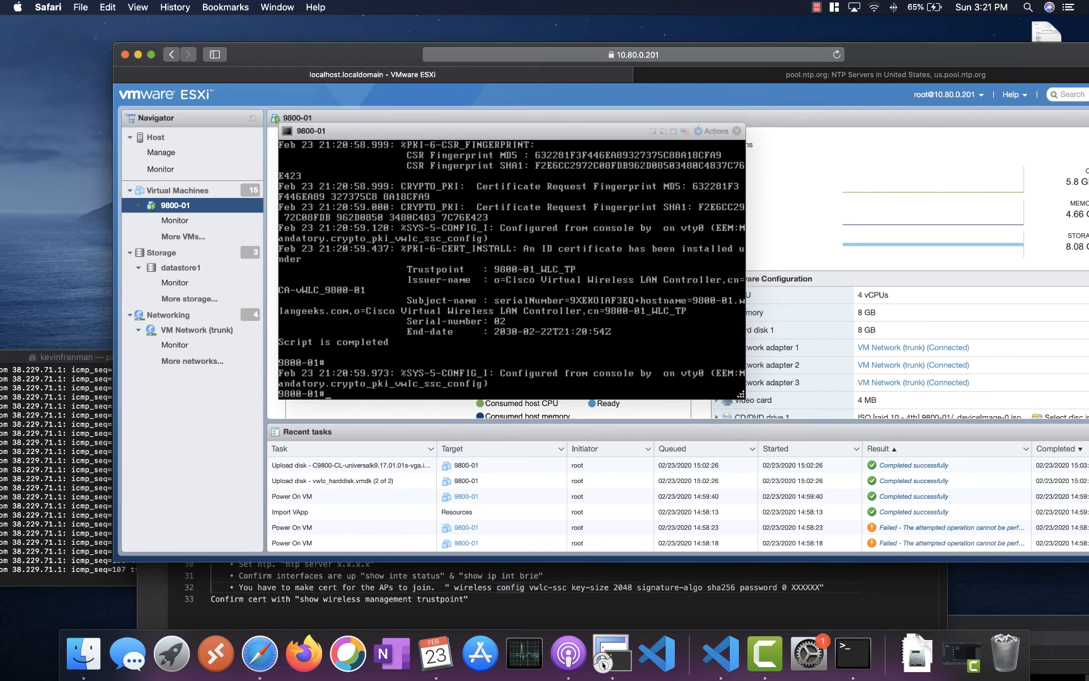
- Run 'show wireless management trustpoint' on 9800-01 to confirm the SSC trustpoint certificate is available
key("Return")
key("Return")
key("Return")
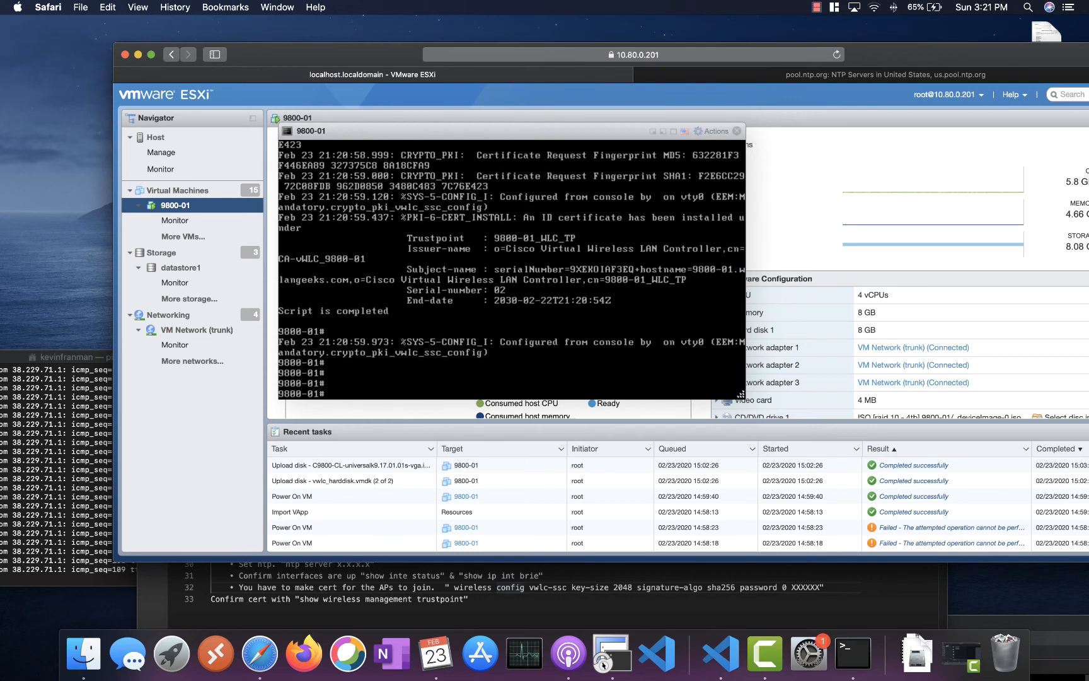
type("show wire")
key("Tab")
type("ma")
key("Tab")
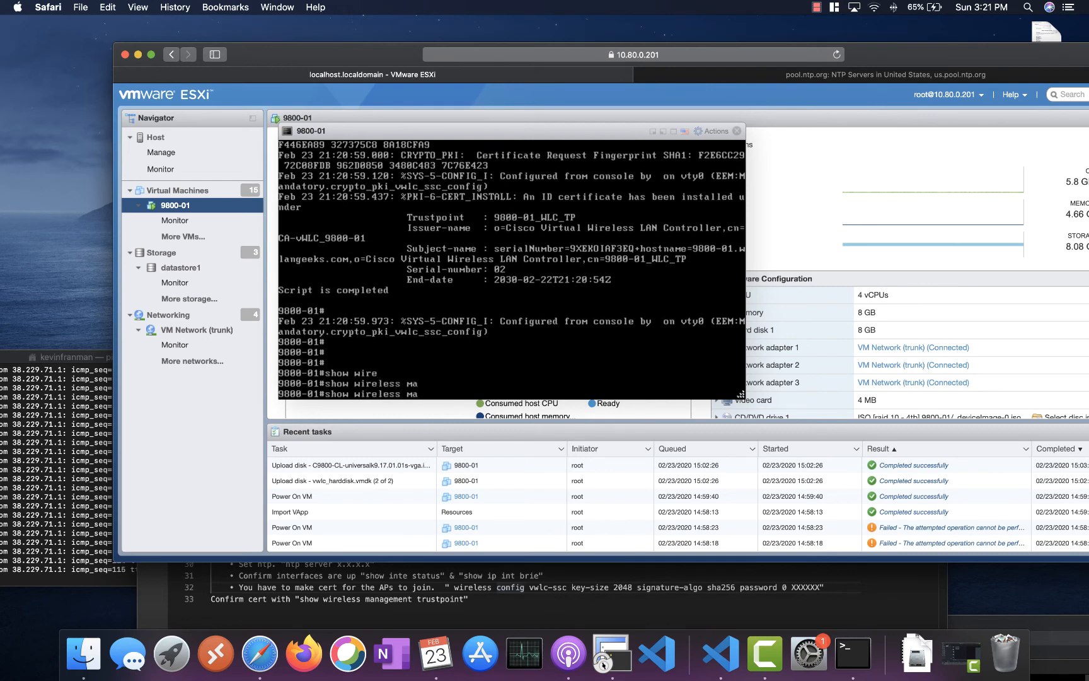
type("anage")
key("Tab")
type("t")
key("Tab")
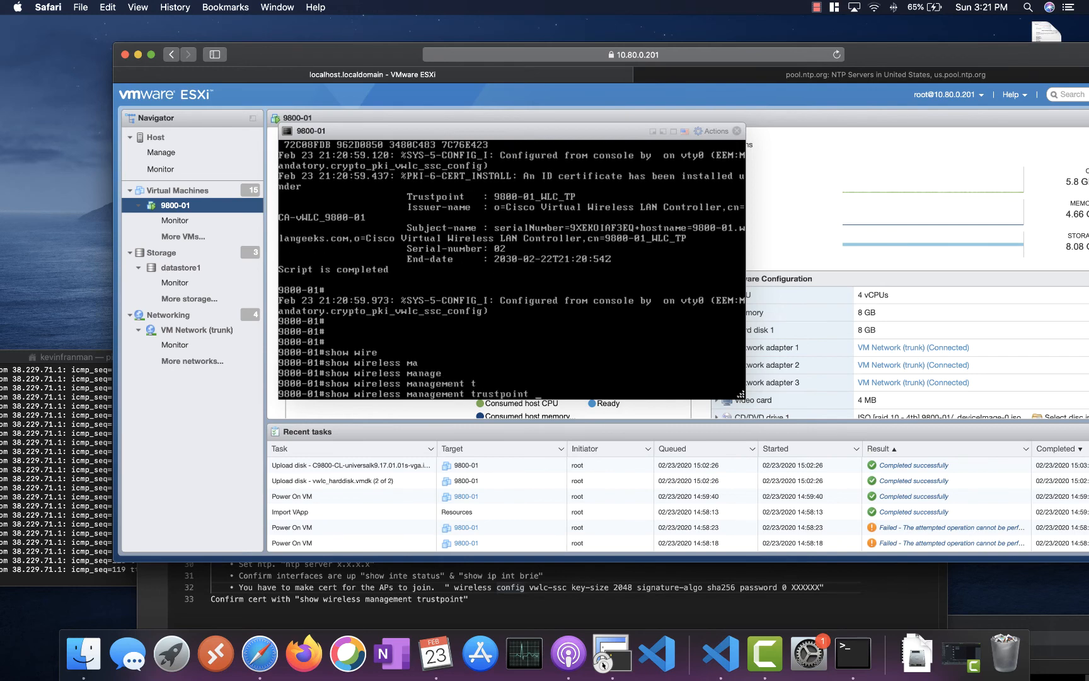
key("Return")
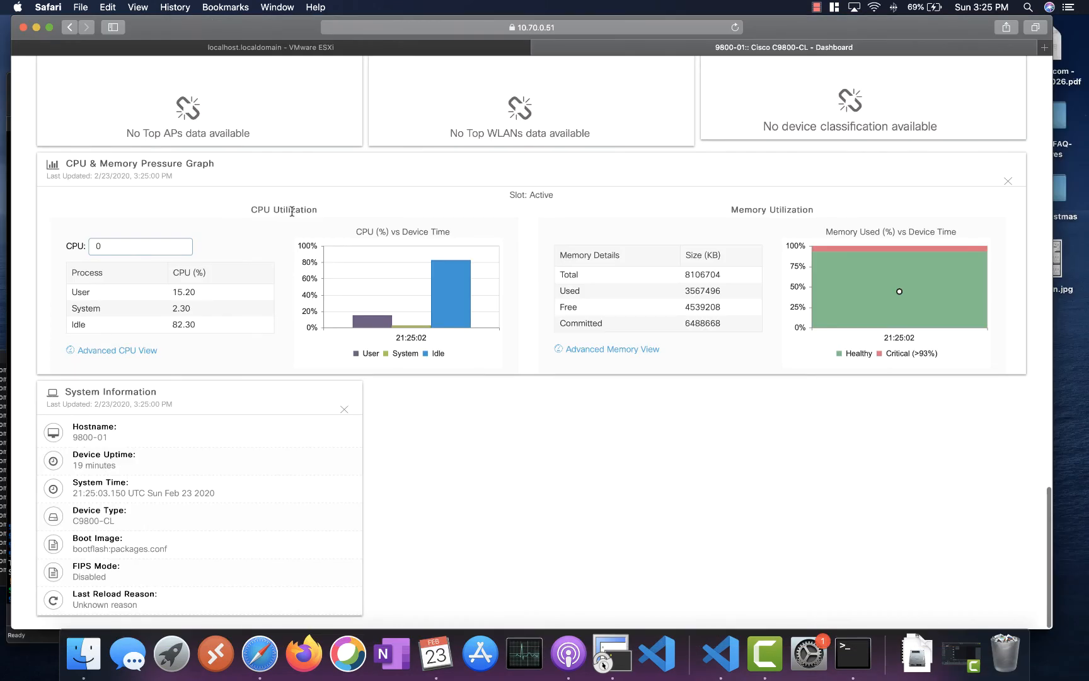
- Copy the 9800 WebUI dashboard address from Safari's address bar and switch to Firefox
scroll(292, 212, "up", 20)
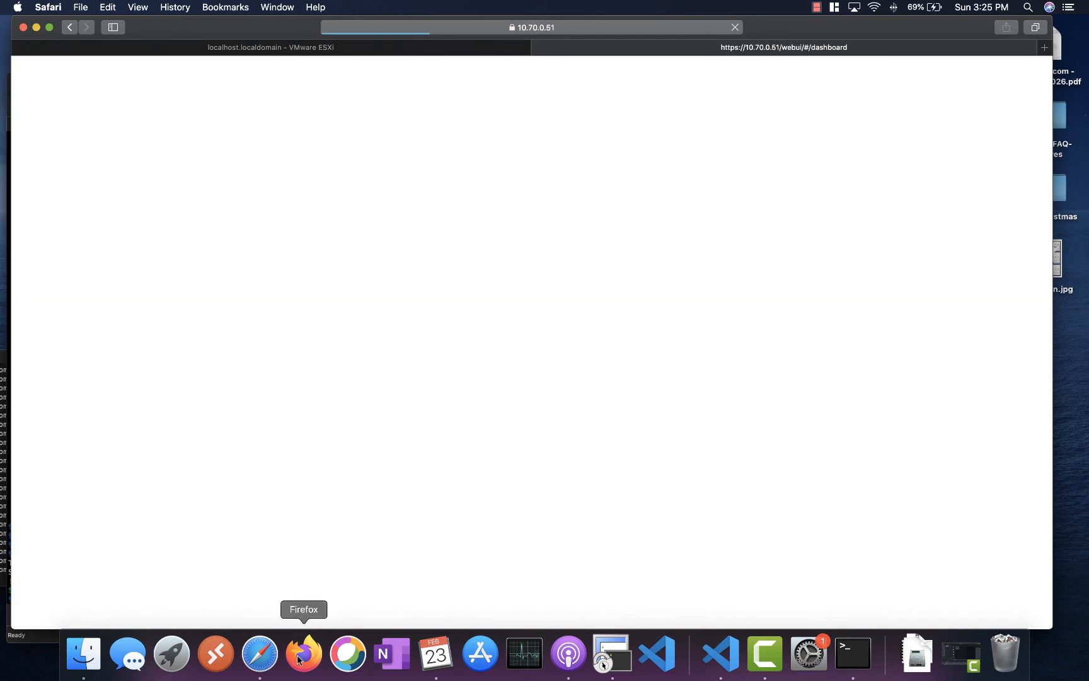
left_click(548, 28)
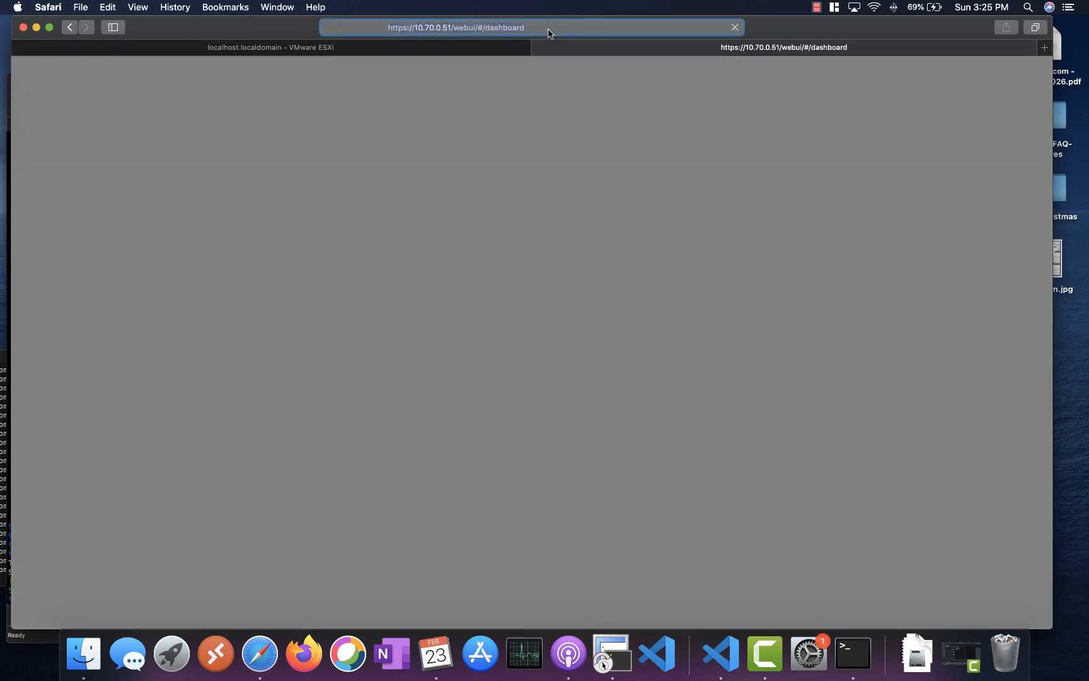
right_click(428, 29)
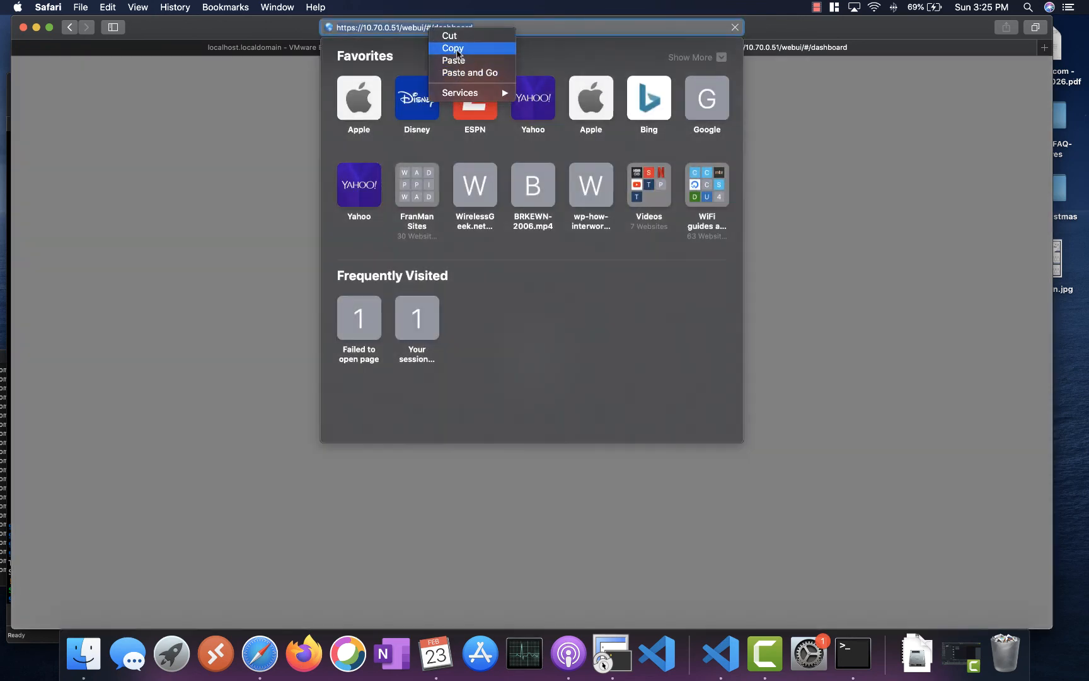
left_click(457, 50)
left_click(273, 508)
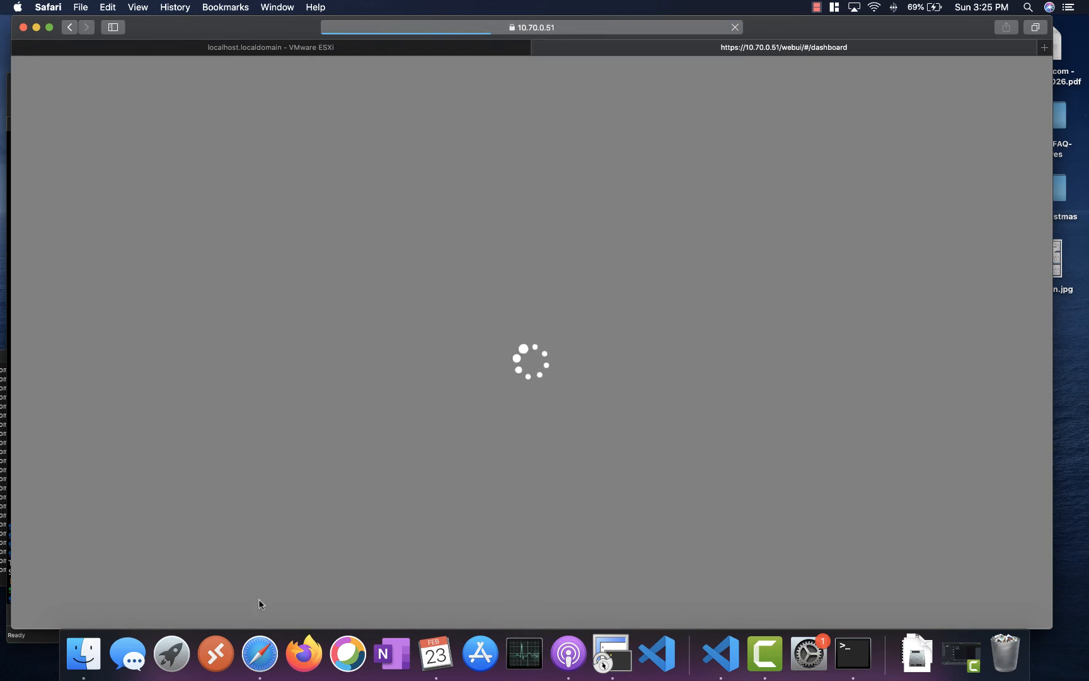
left_click(303, 652)
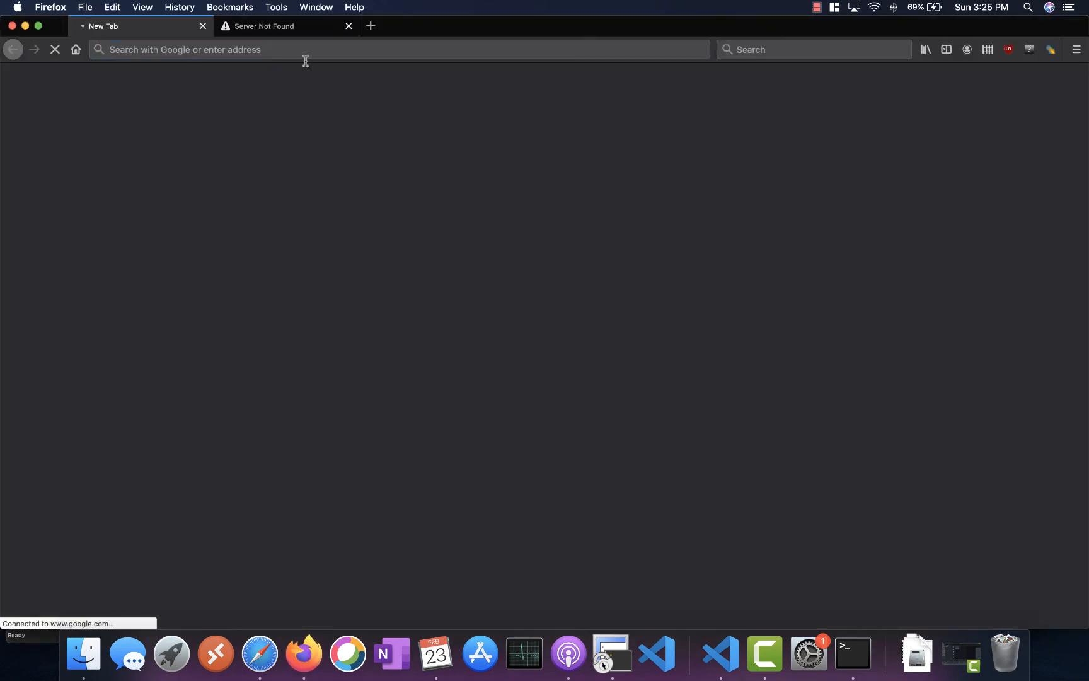
- Close the Server Not Found tab and load the pasted controller address, accepting the self-signed certificate risk
left_click(348, 27)
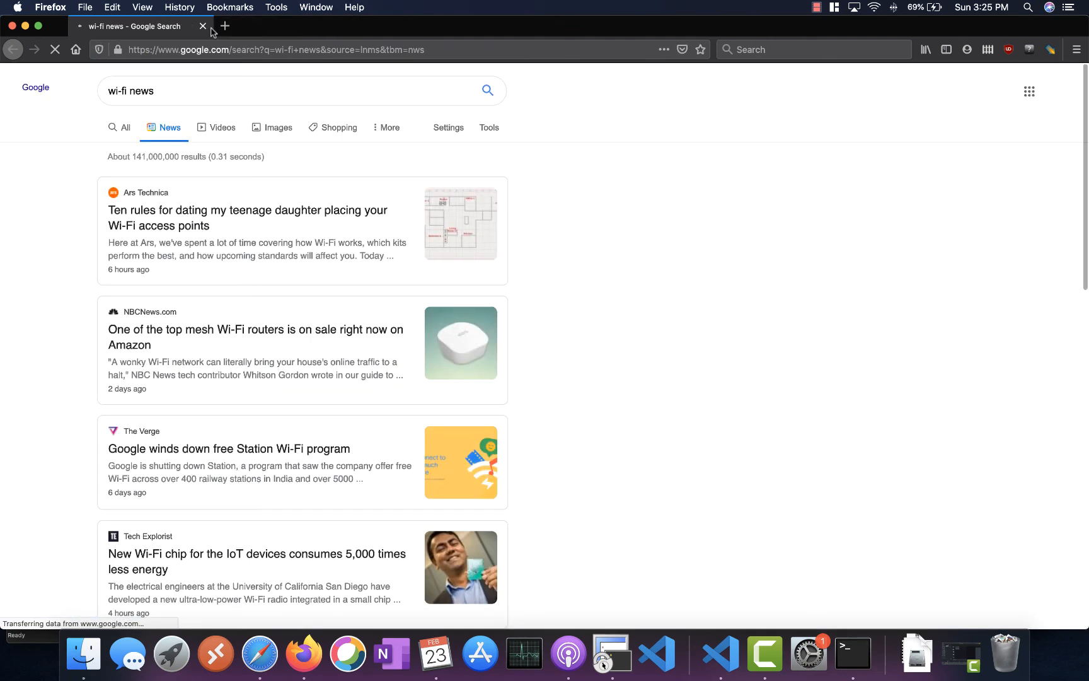
left_click(205, 48)
right_click(205, 46)
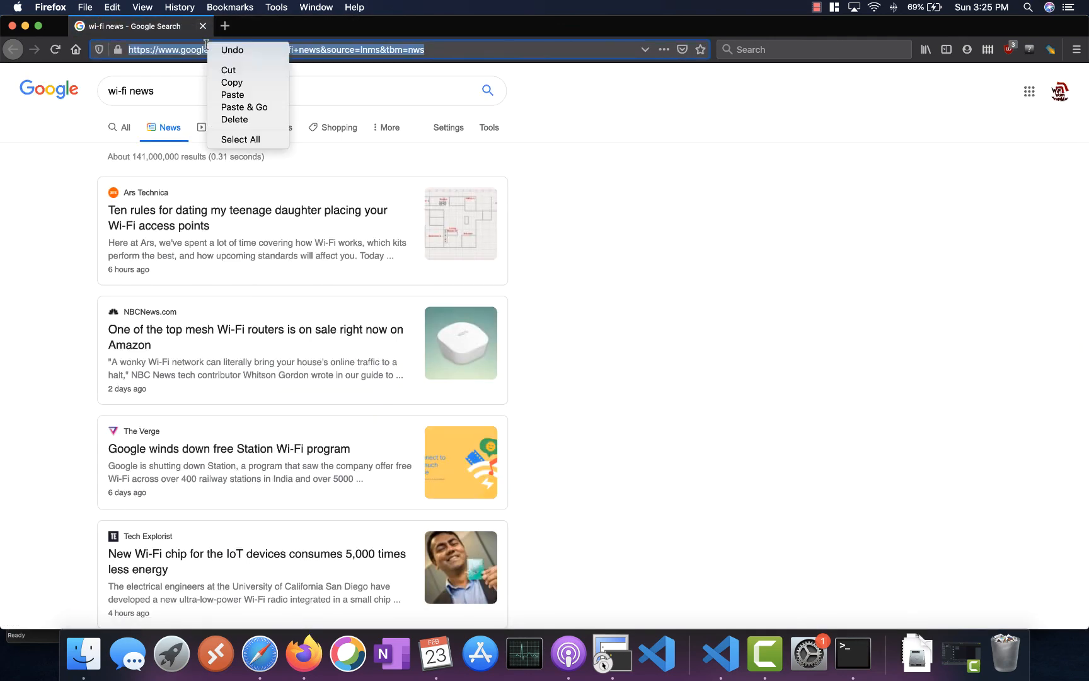
left_click(253, 106)
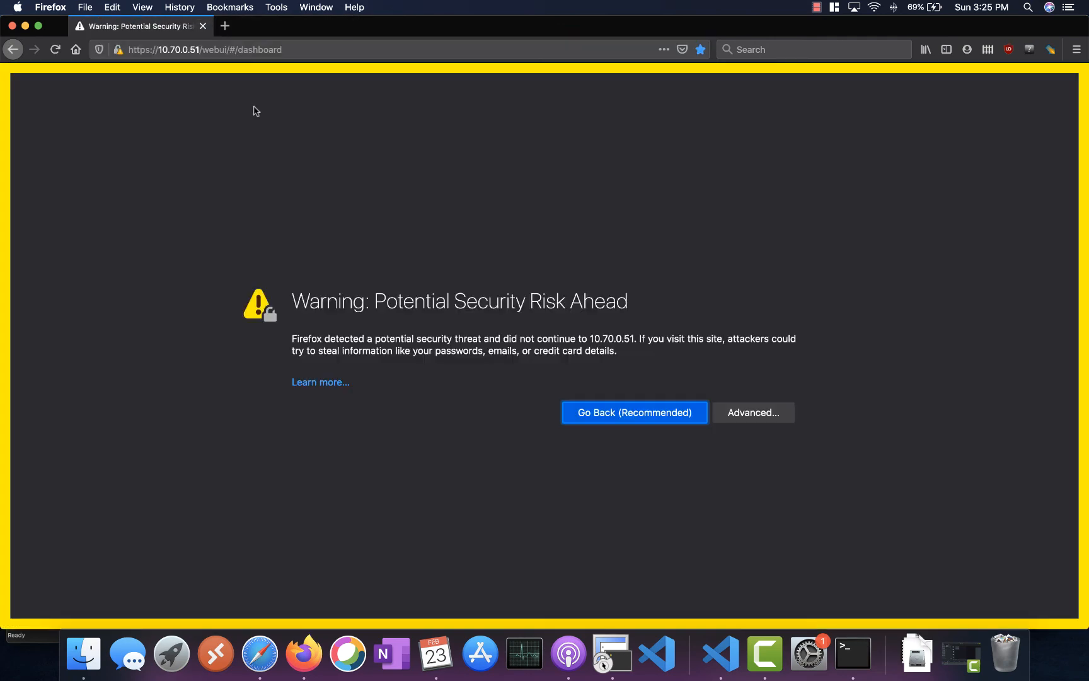
left_click(760, 410)
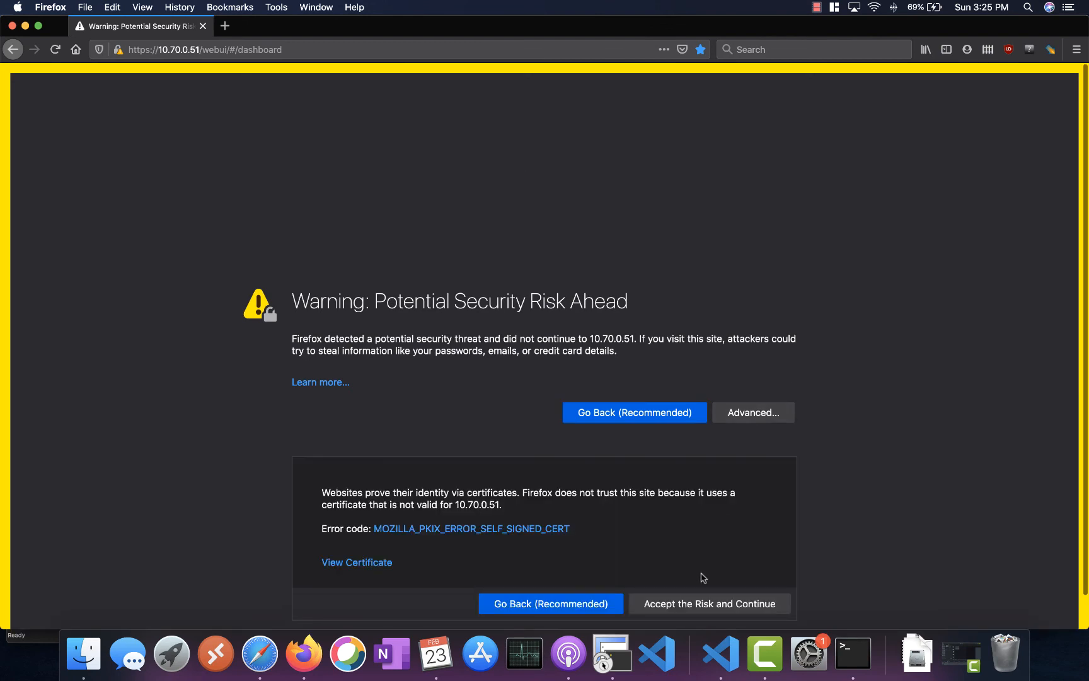
left_click(696, 602)
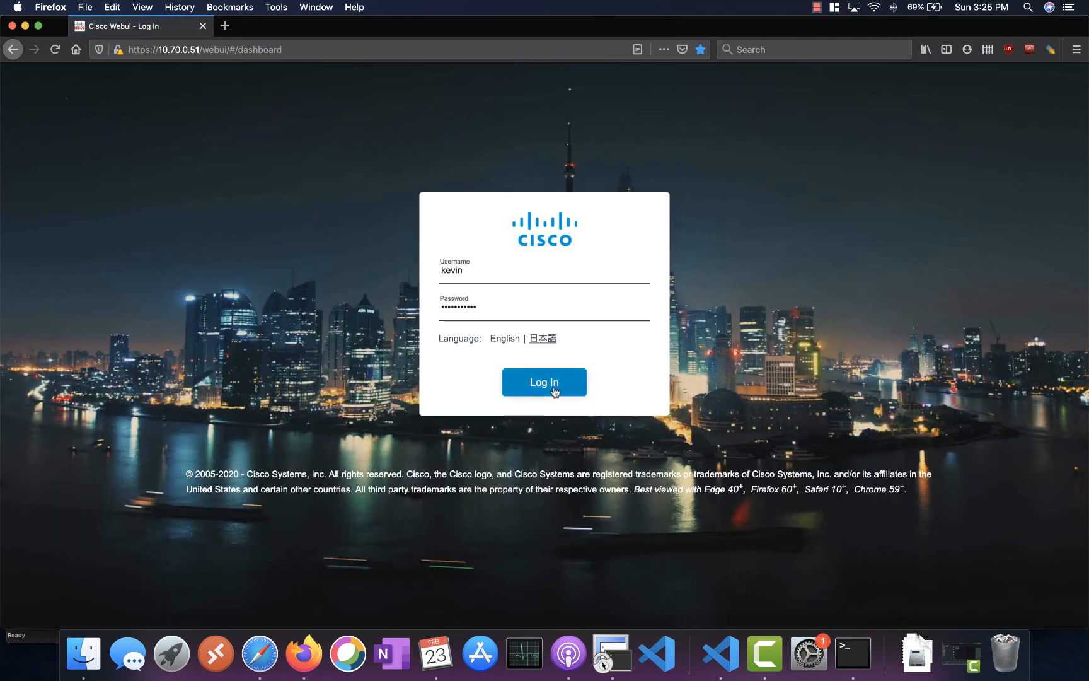
- Replace the autofilled login credentials with username 'admin' and the administrator password
left_click(554, 390)
left_click(468, 312)
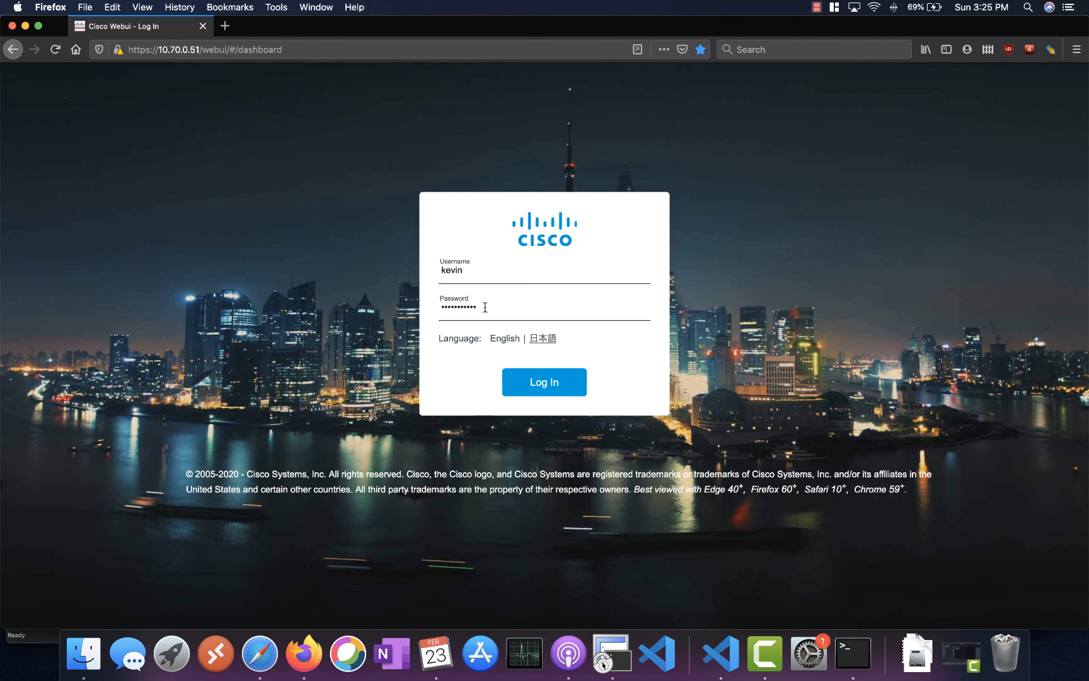
left_click_drag(486, 307, 295, 304)
key("BackSpace")
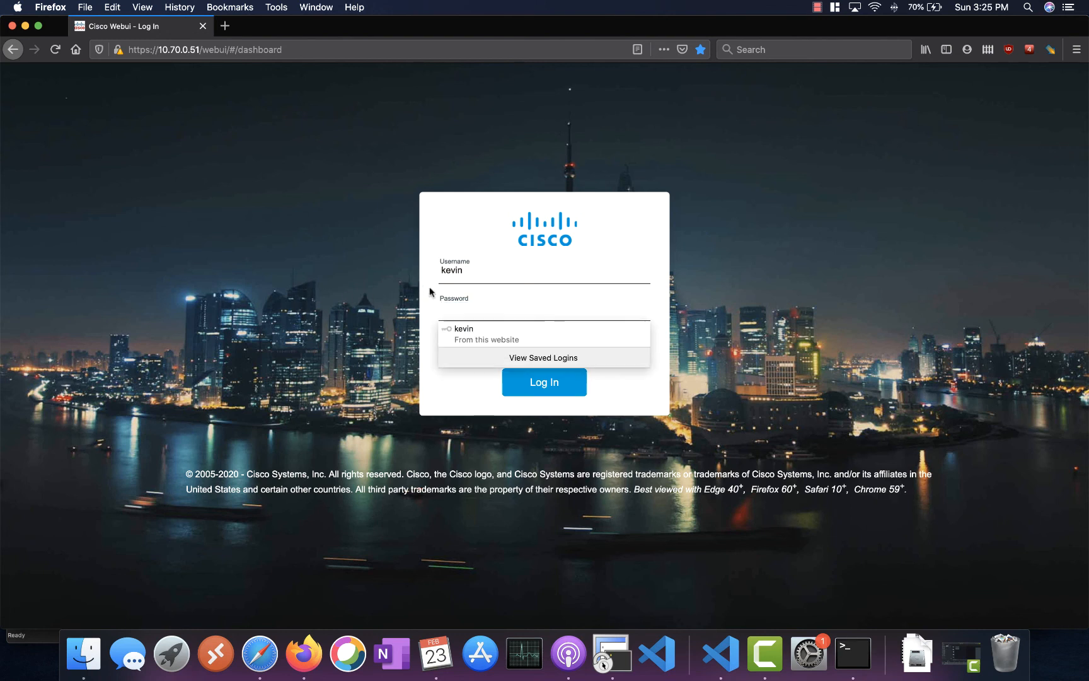
left_click_drag(476, 268, 421, 272)
type("admin")
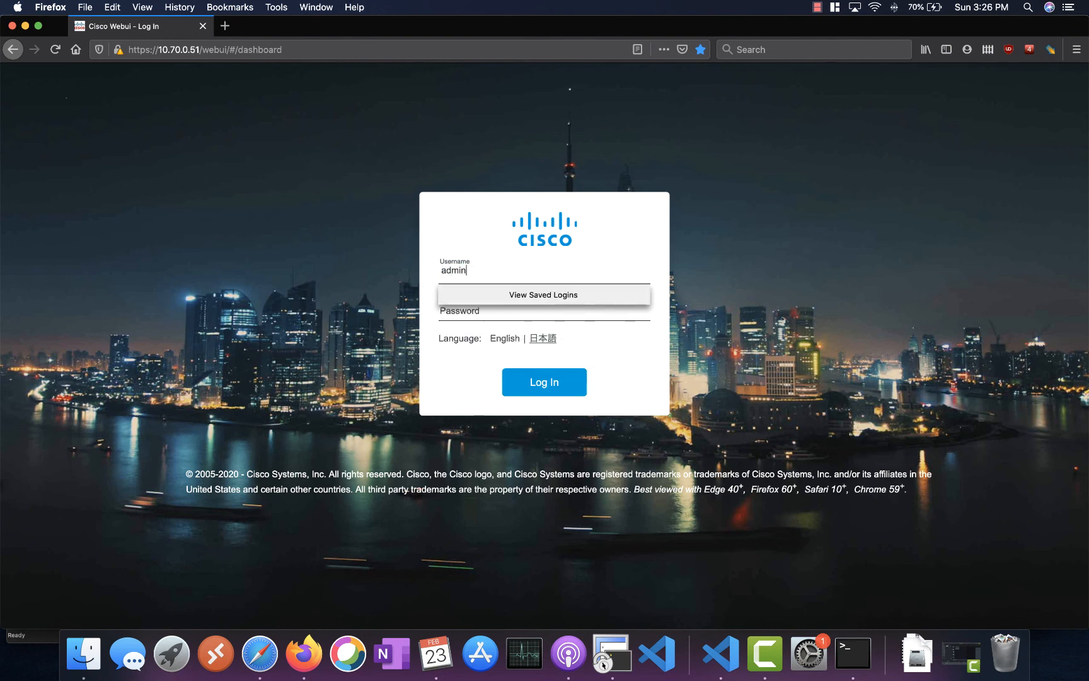
key("Tab")
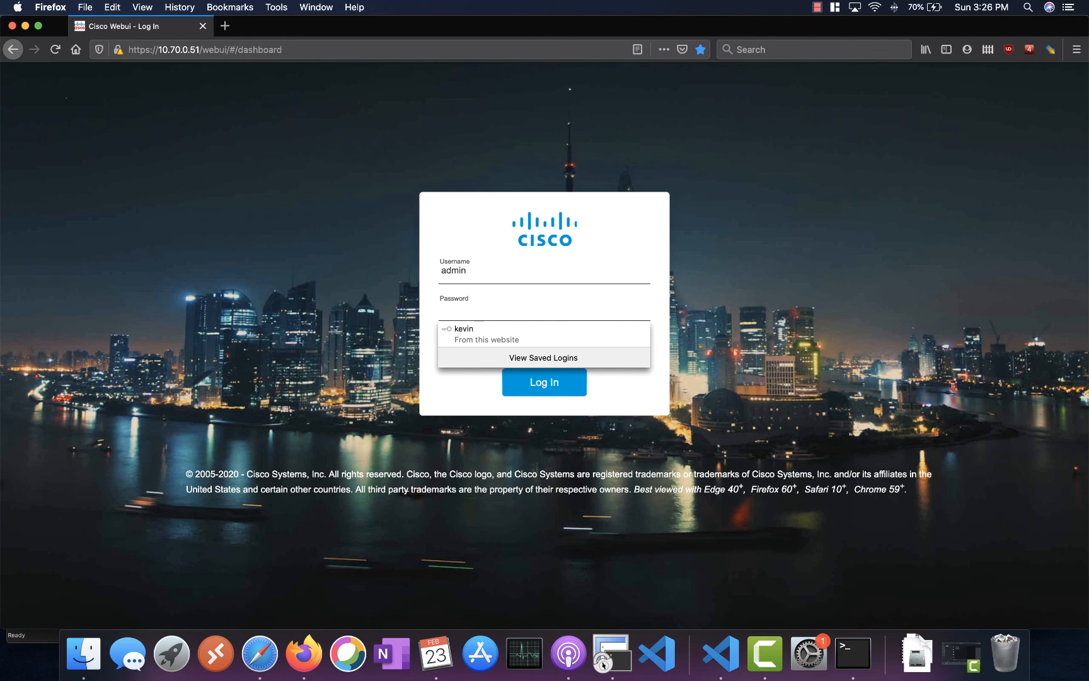
type("a")
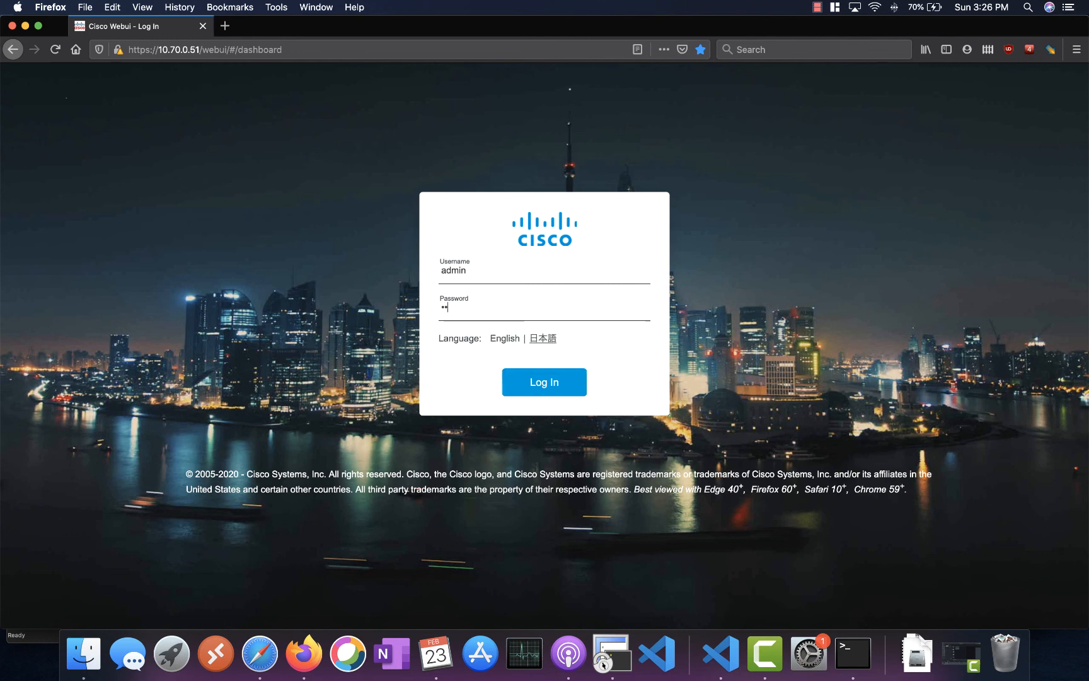
type("••••••")
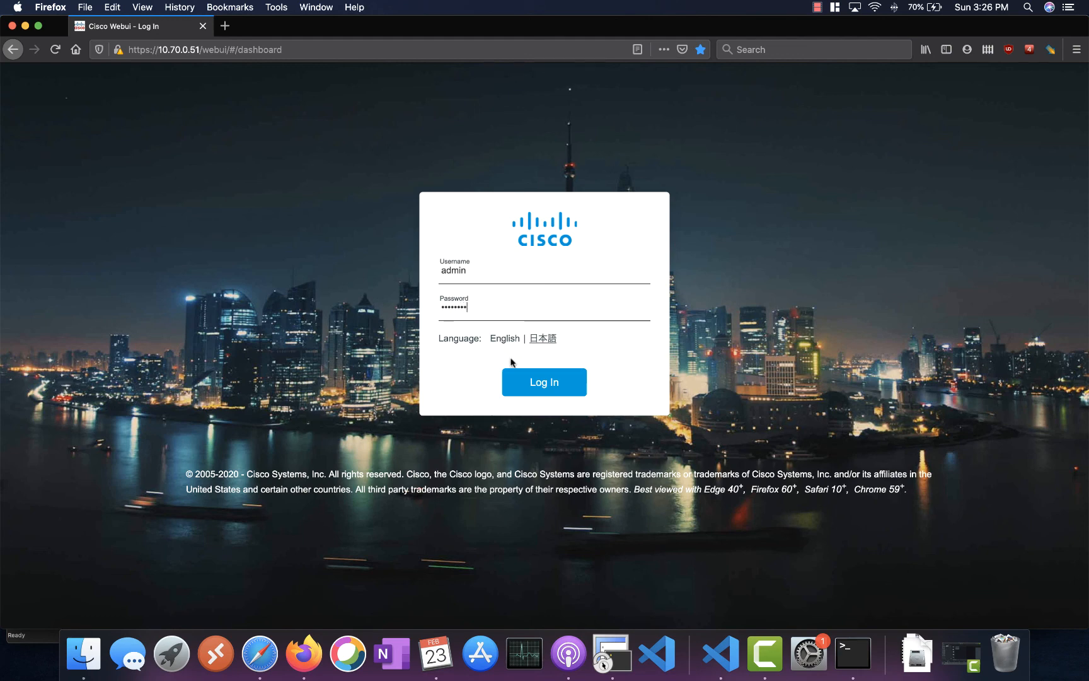